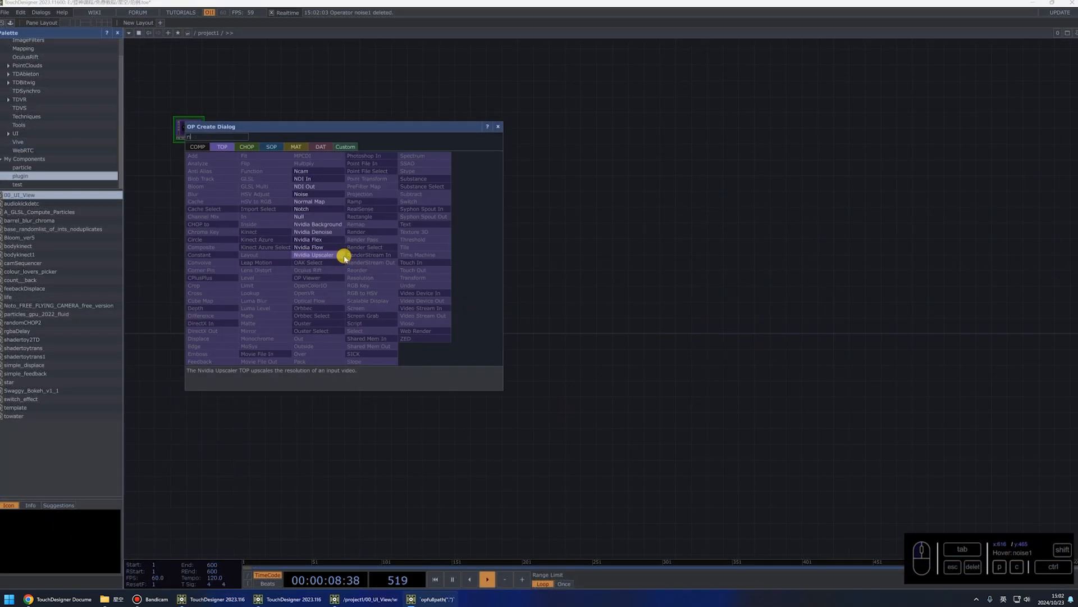
Add a Noise TOP to the empty network and show its parameters
type("oise")
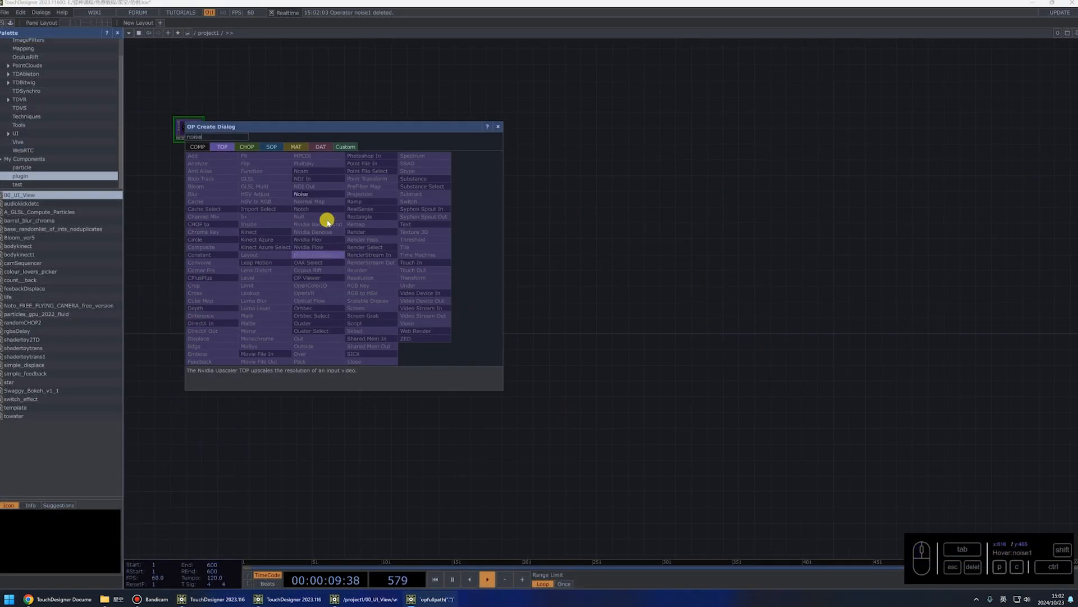
left_click(303, 193)
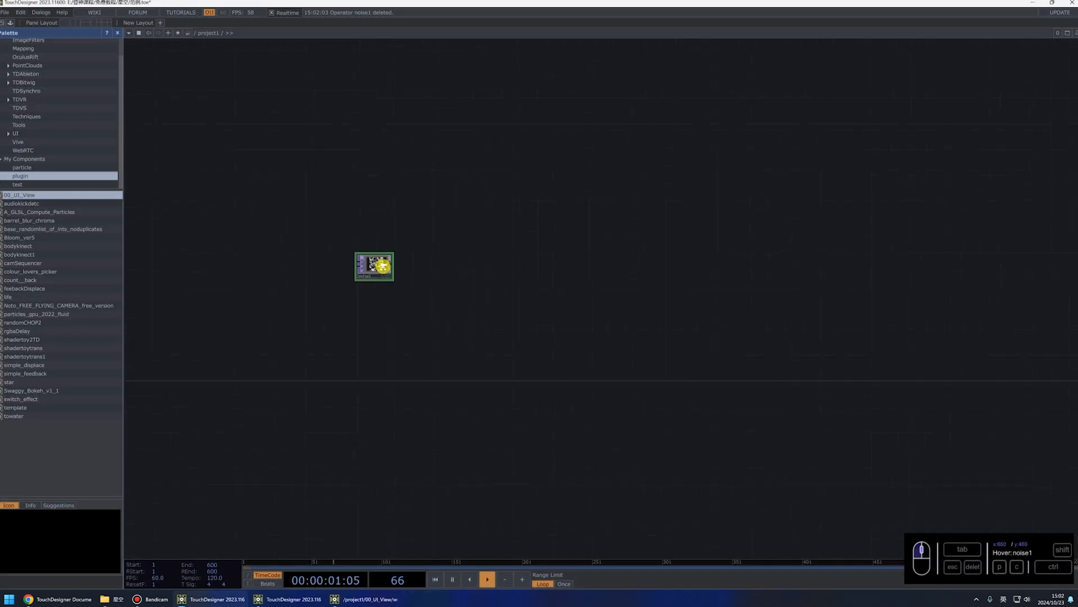
left_click(396, 277)
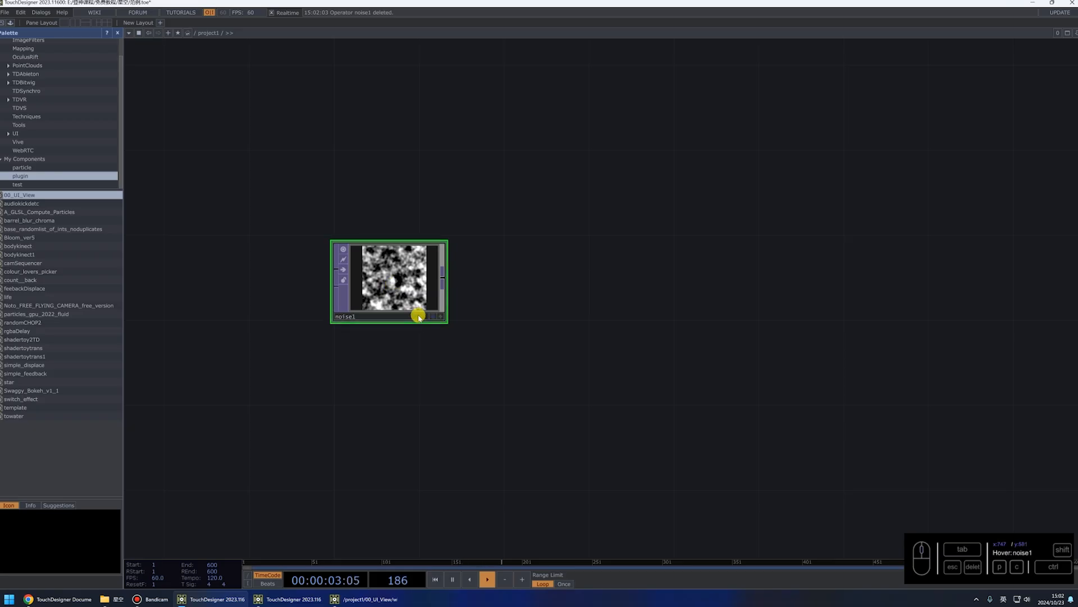
key("p")
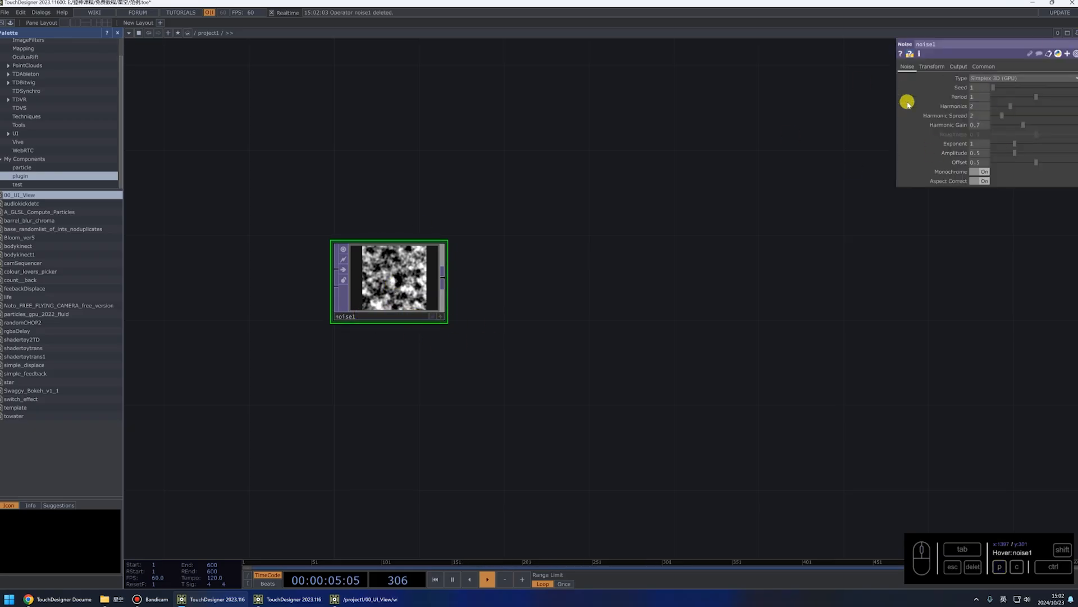
left_click_drag(616, 319, 721, 181)
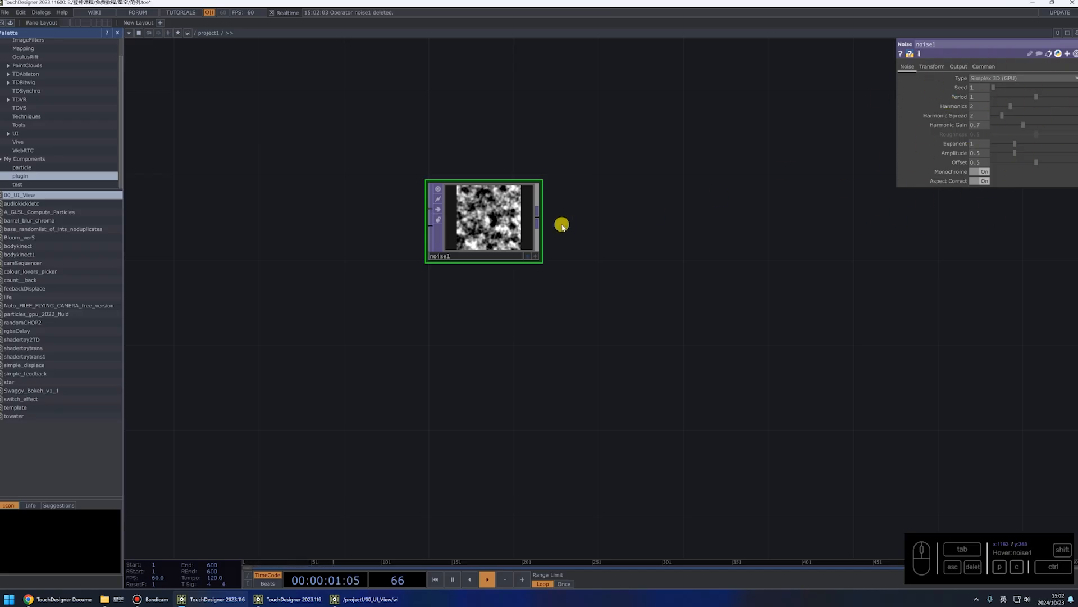
Turn off Monochrome for the noise and set its Period to 0.7
scroll(447, 222, "up", 2)
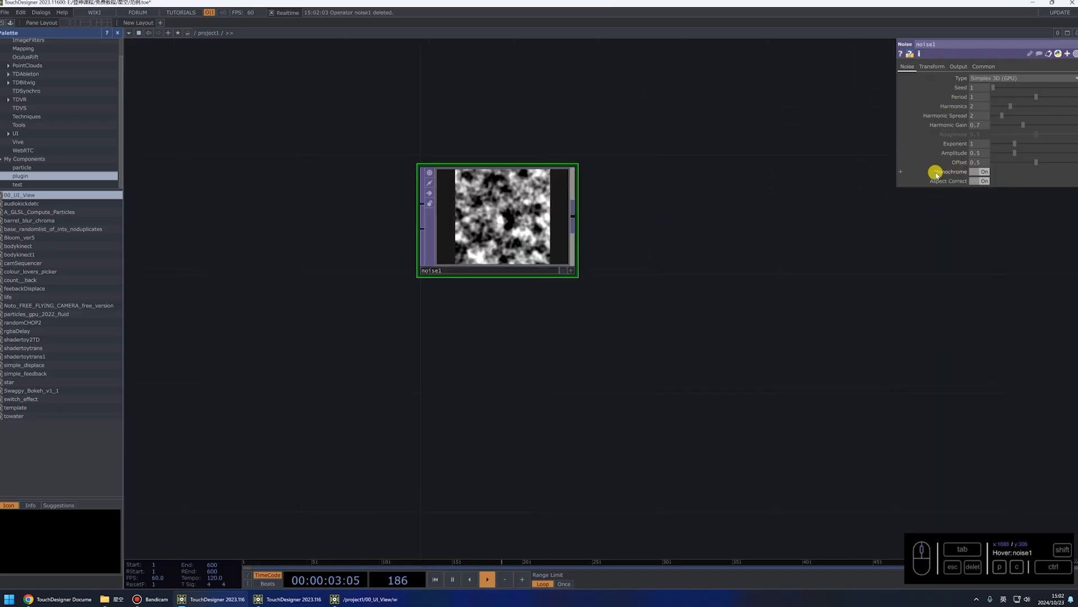
left_click(978, 172)
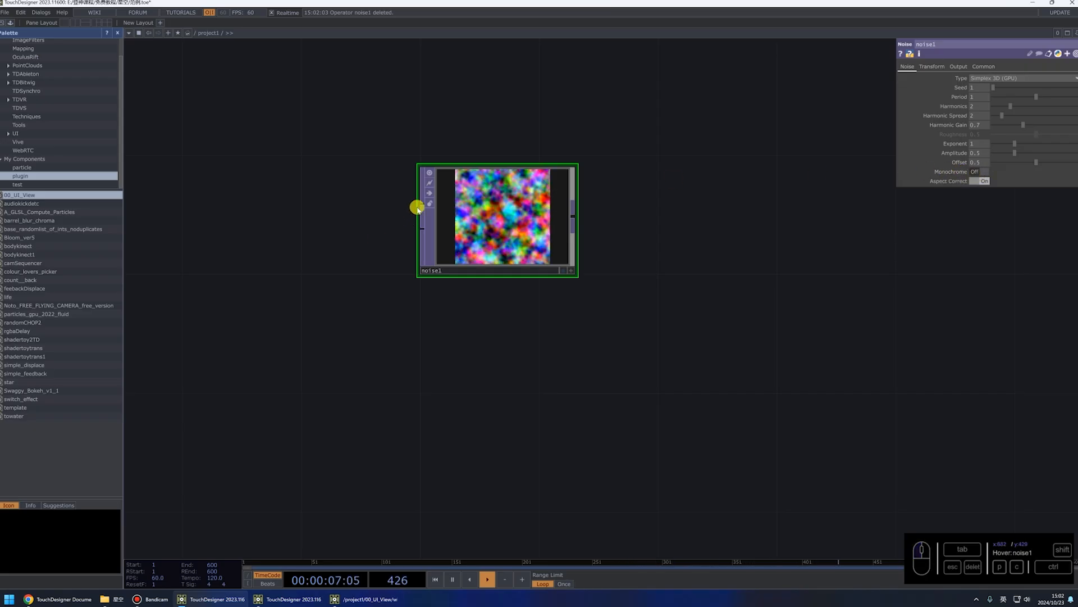
scroll(416, 204, "up", 4)
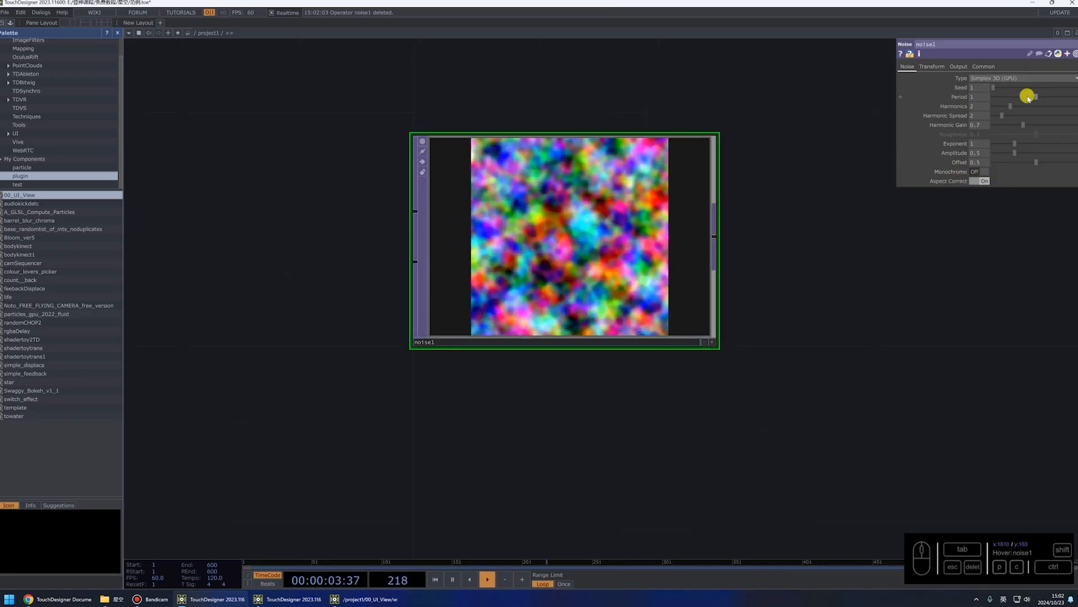
left_click_drag(1034, 99, 944, 91)
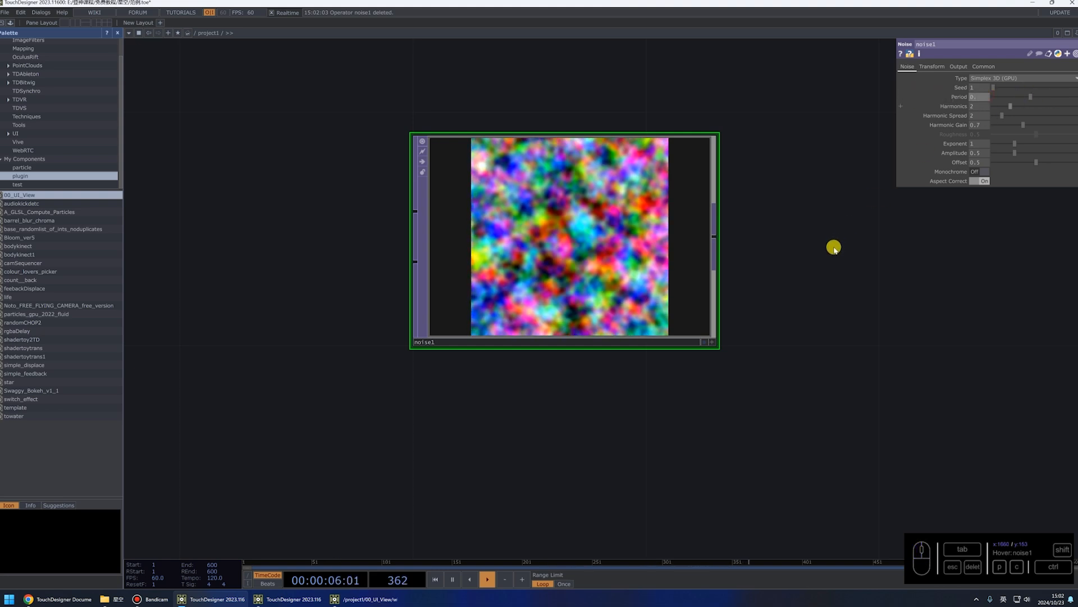
scroll(538, 230, "up", 2)
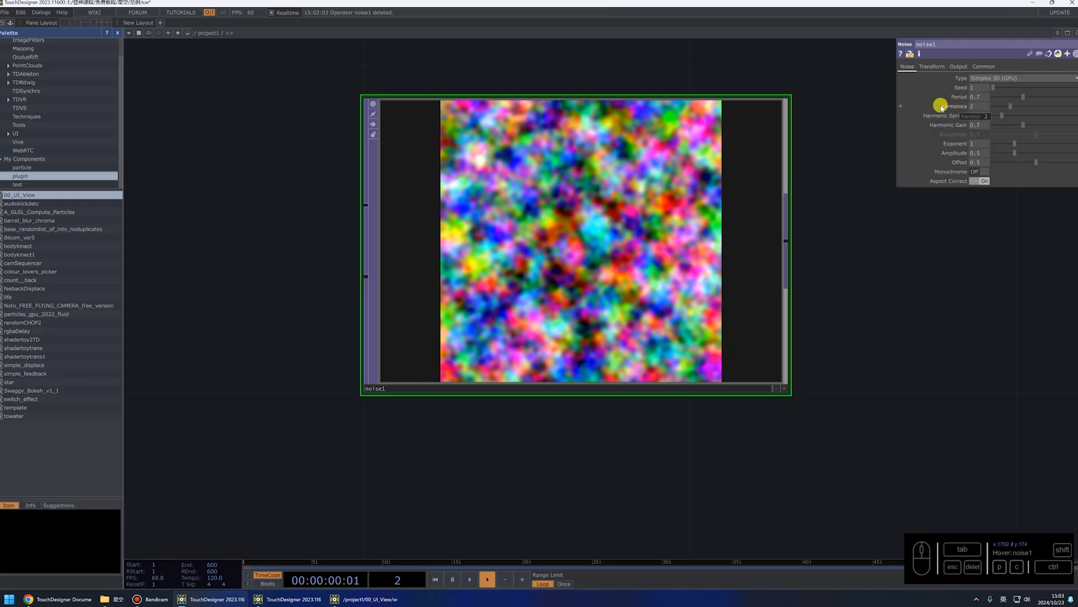
Set the noise's Harmonics to 1 and its Harmonic Gain to 0.3
left_click(981, 106)
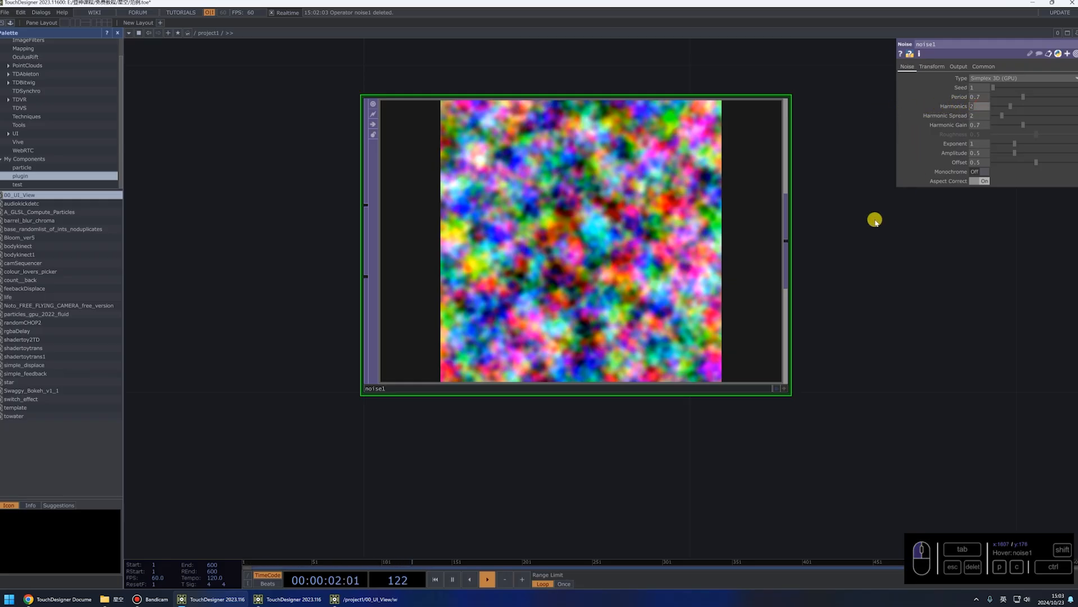
left_click(955, 303)
type("1")
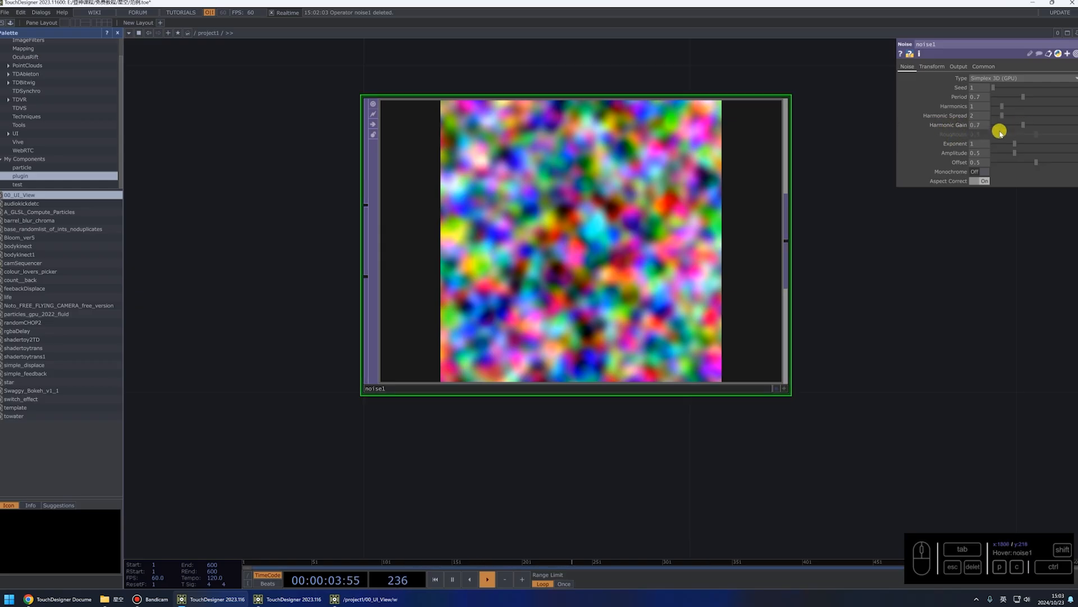
left_click(983, 125)
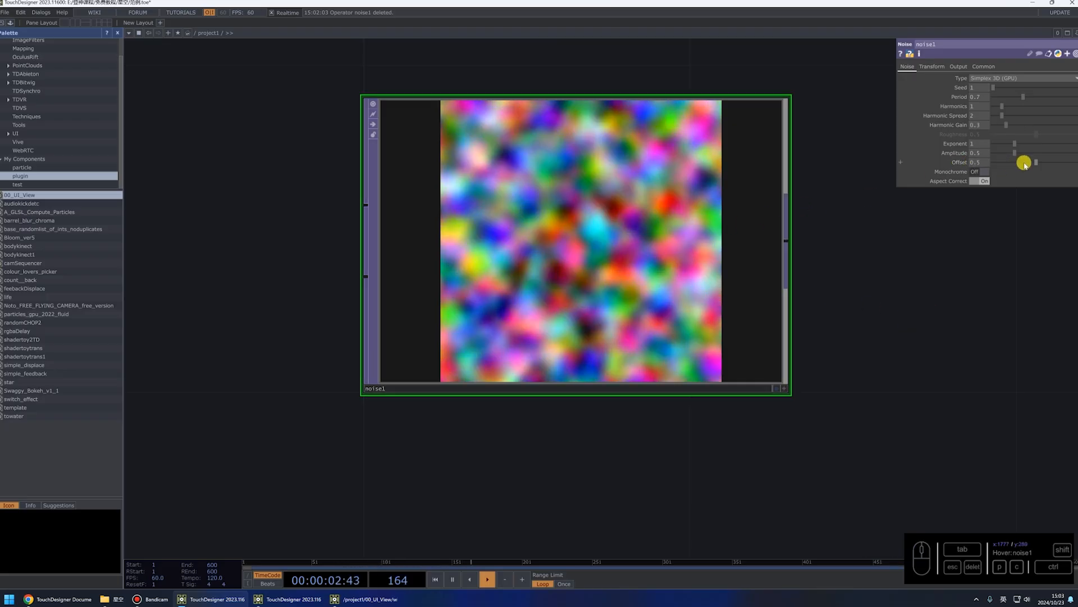
Try an Offset of 0.356 on the noise, and restore it to 0.5
left_click_drag(1036, 164, 1028, 164)
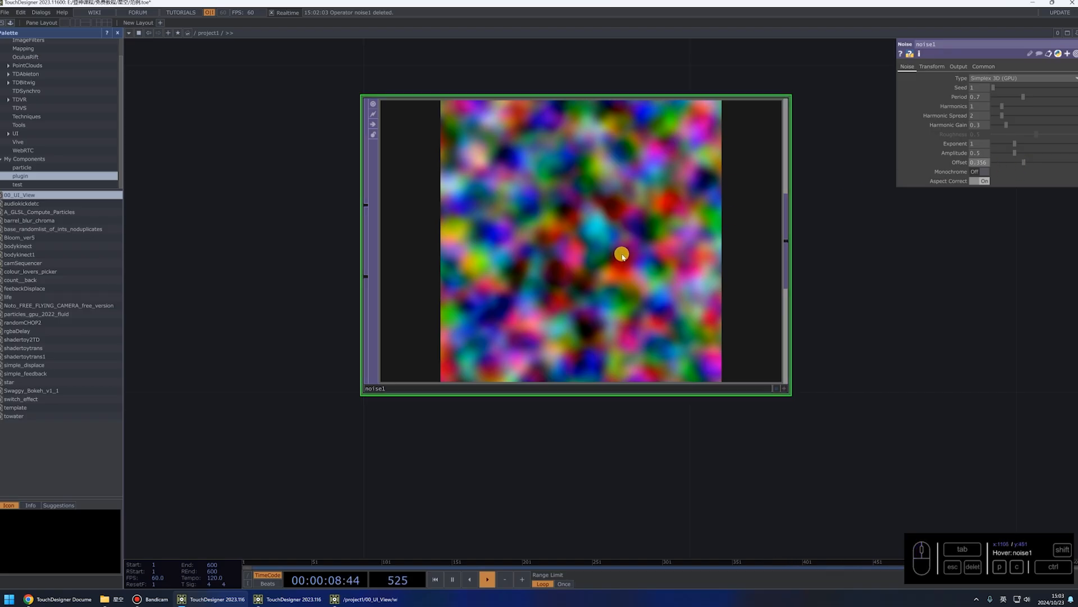
left_click_drag(986, 164, 925, 165)
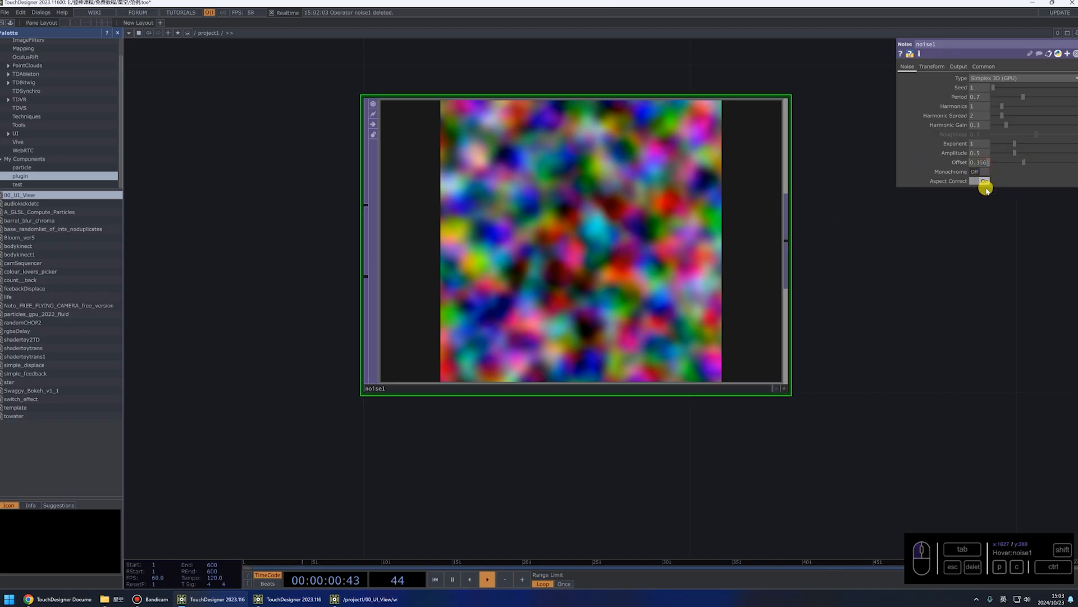
type("0.5")
key("Return")
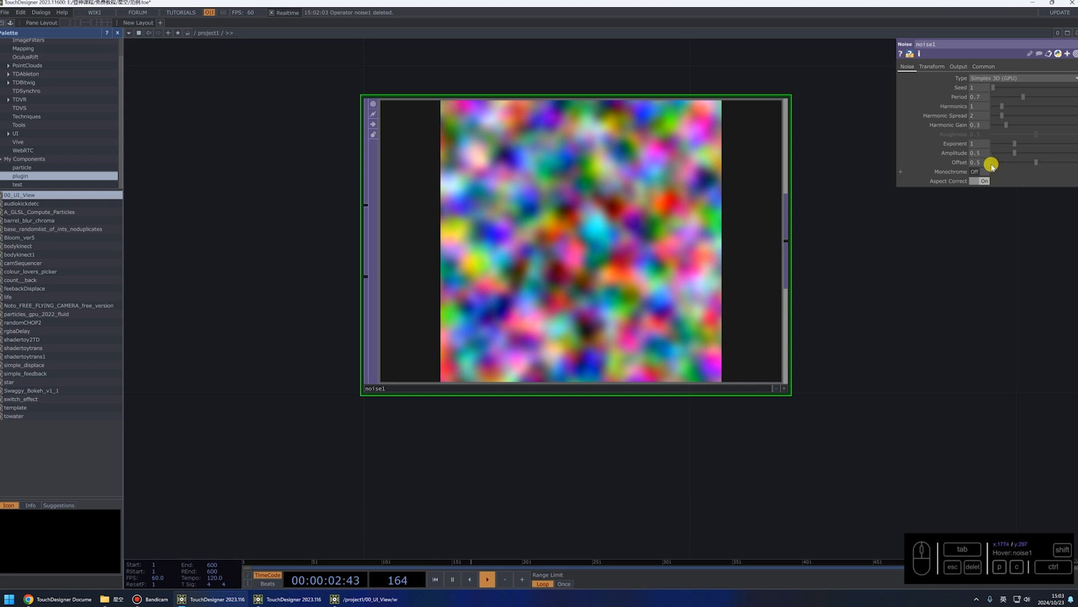
Lower the noise's Offset to about 0.257 and raise its Exponent to about 1.53
left_click_drag(1022, 160, 1016, 162)
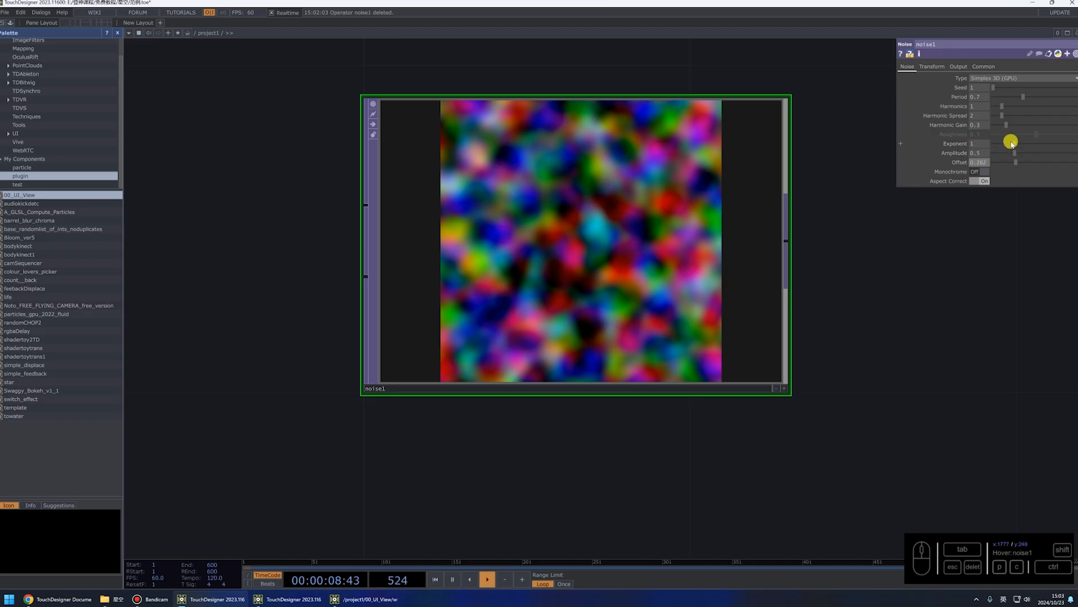
left_click_drag(1015, 145, 1025, 145)
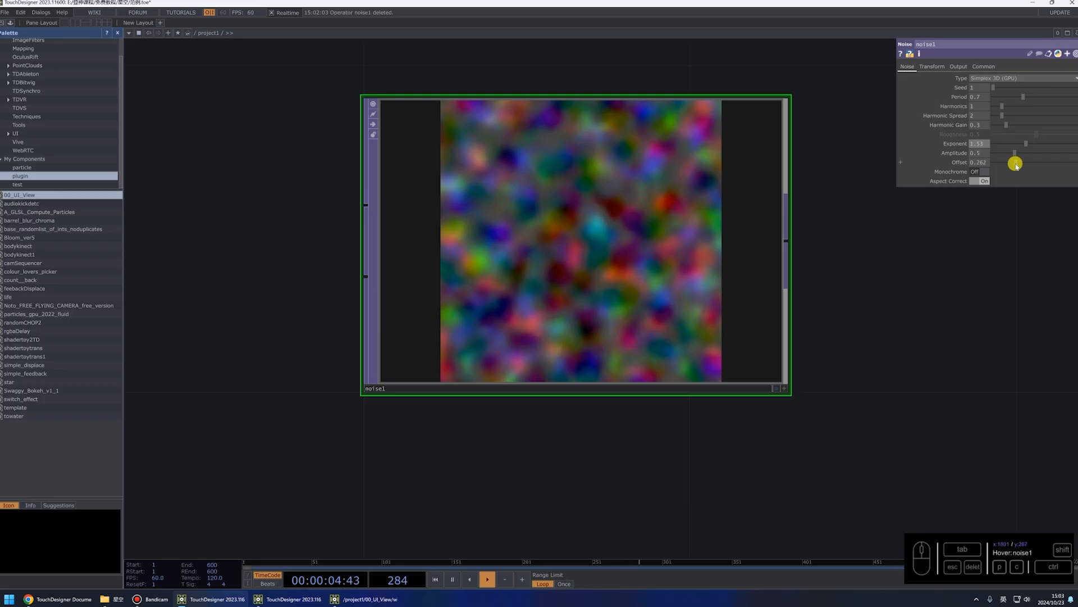
left_click(1016, 165)
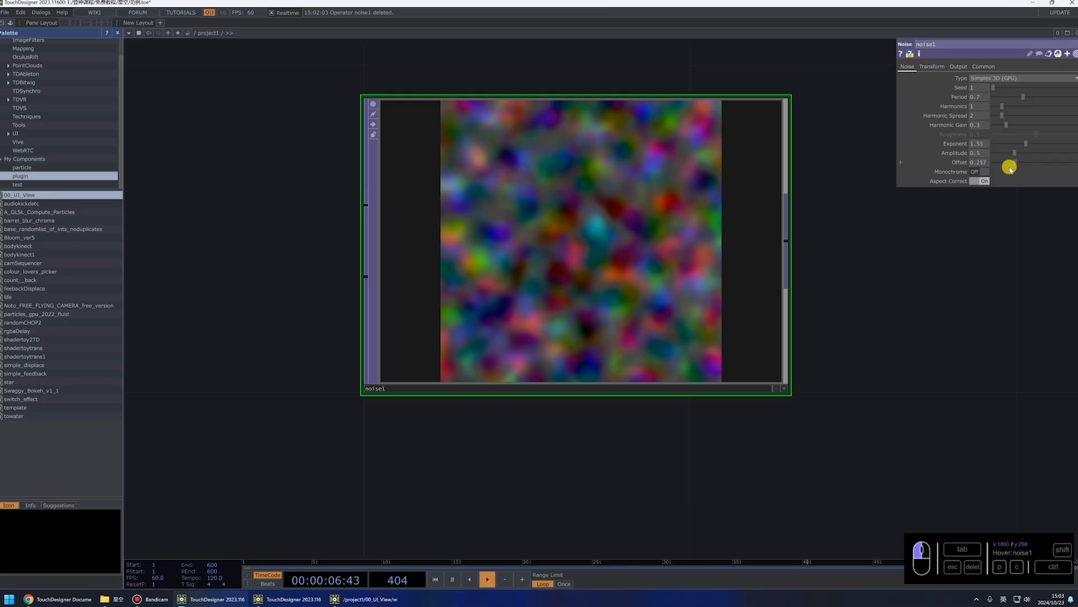
Add a Level TOP connected to the output of the Noise TOP
scroll(539, 280, "down", 5)
left_click_drag(549, 263, 486, 287)
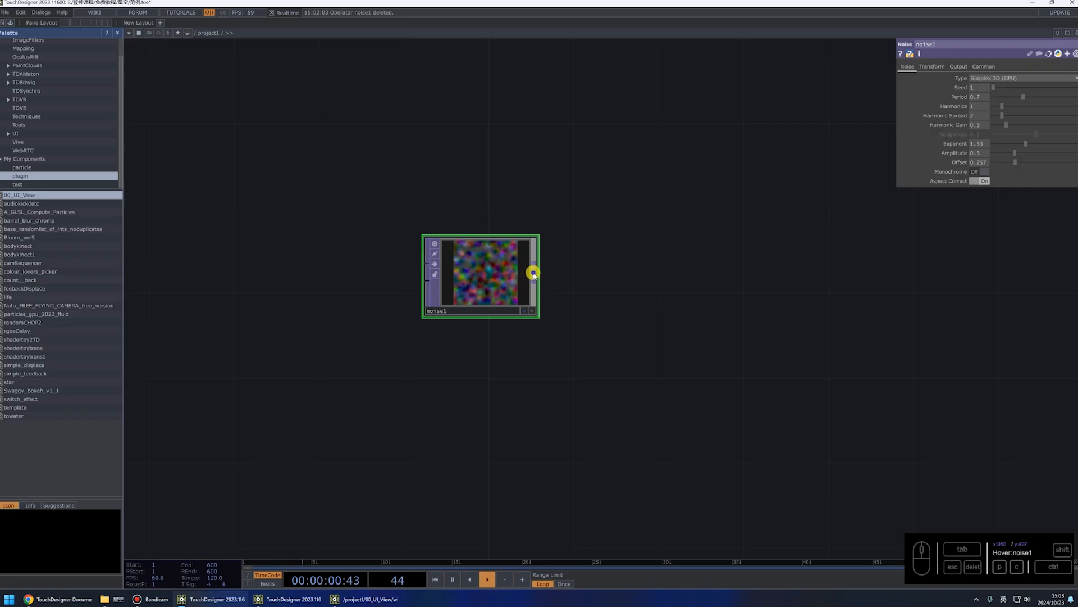
right_click(533, 273)
type("level")
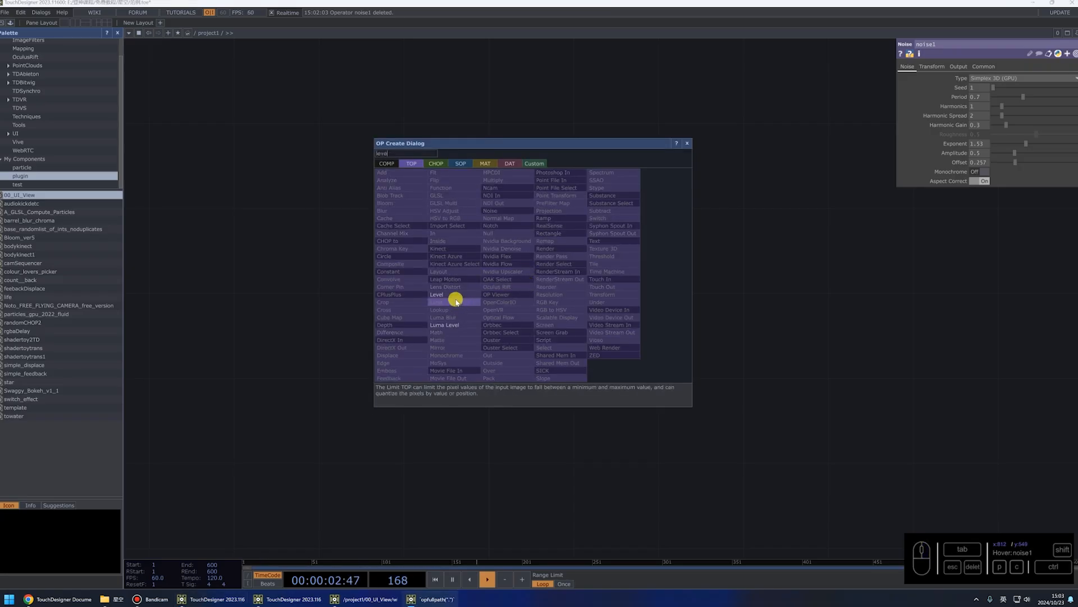
left_click(449, 294)
left_click(682, 281)
scroll(684, 277, "up", 3)
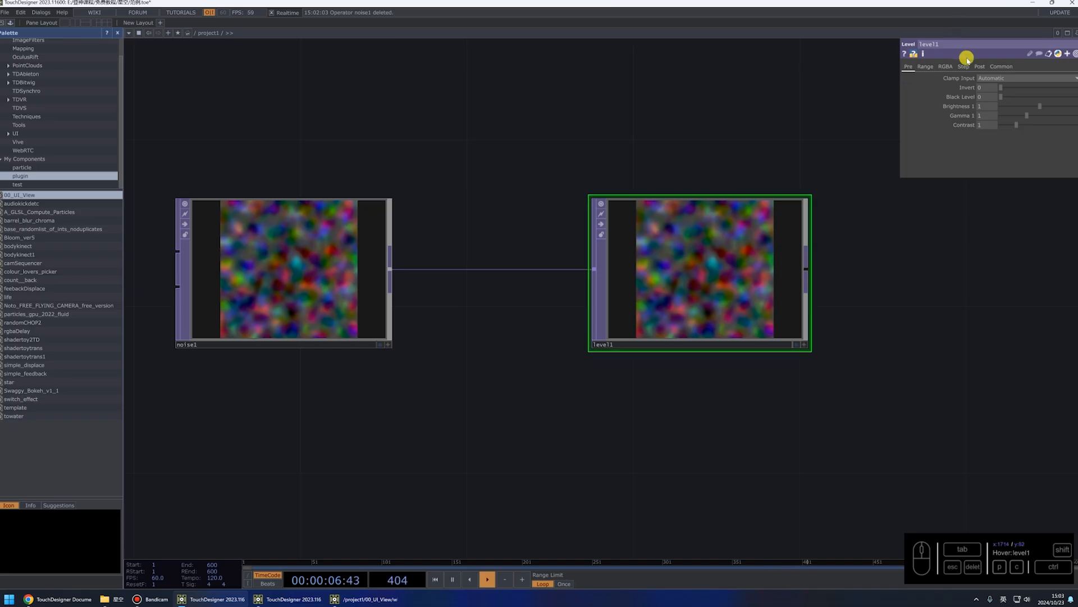
Set High G of the Level TOP to 0.5 to reduce the green channel
left_click(945, 67)
scroll(761, 261, "up", 2)
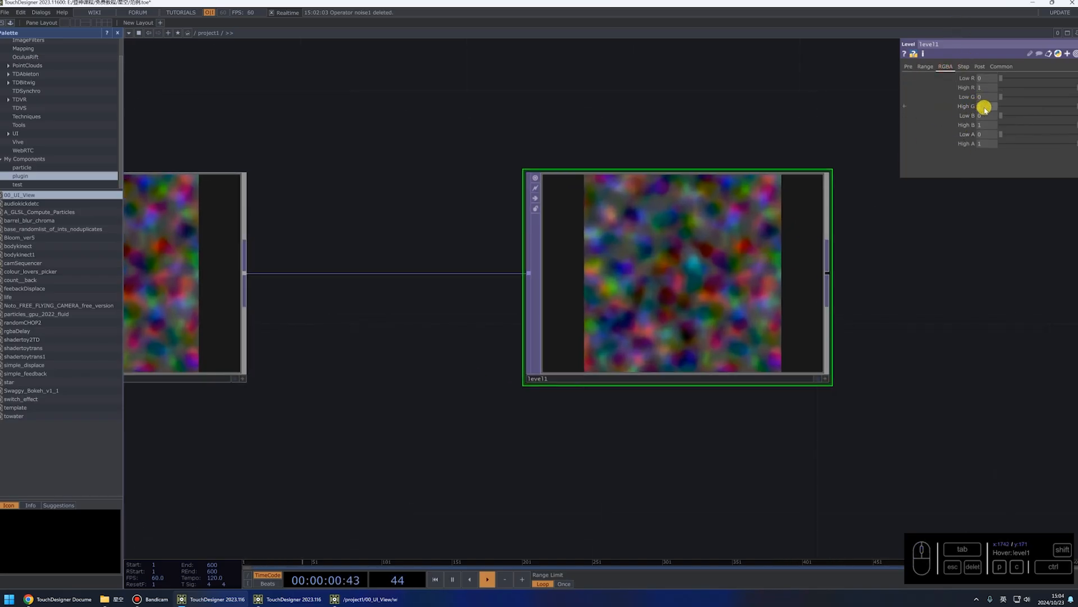
left_click(977, 107)
type("0.")
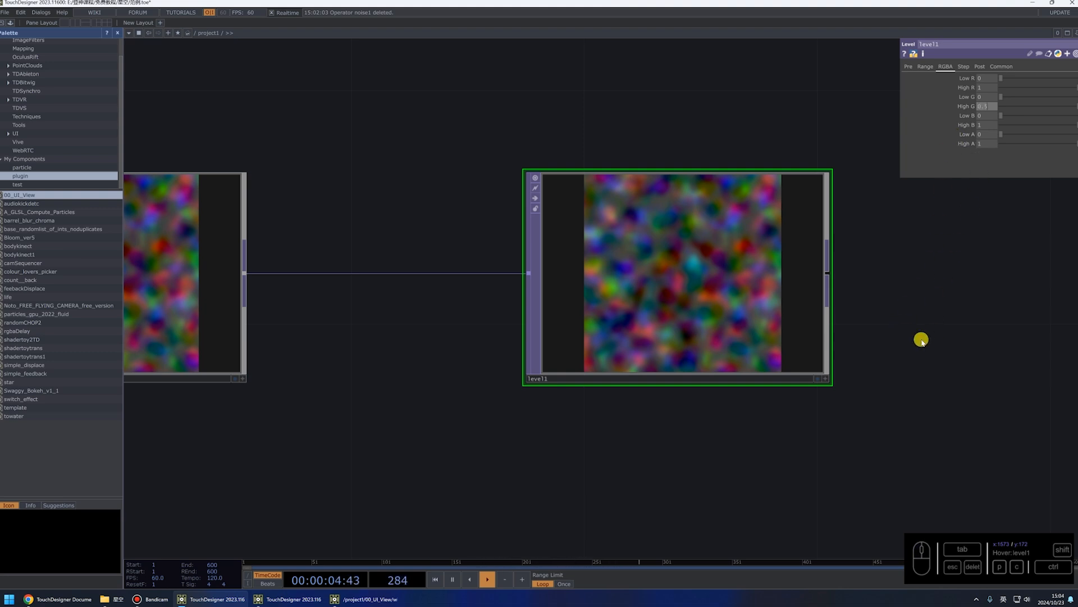
type("5")
key("Return")
scroll(739, 241, "up", 3)
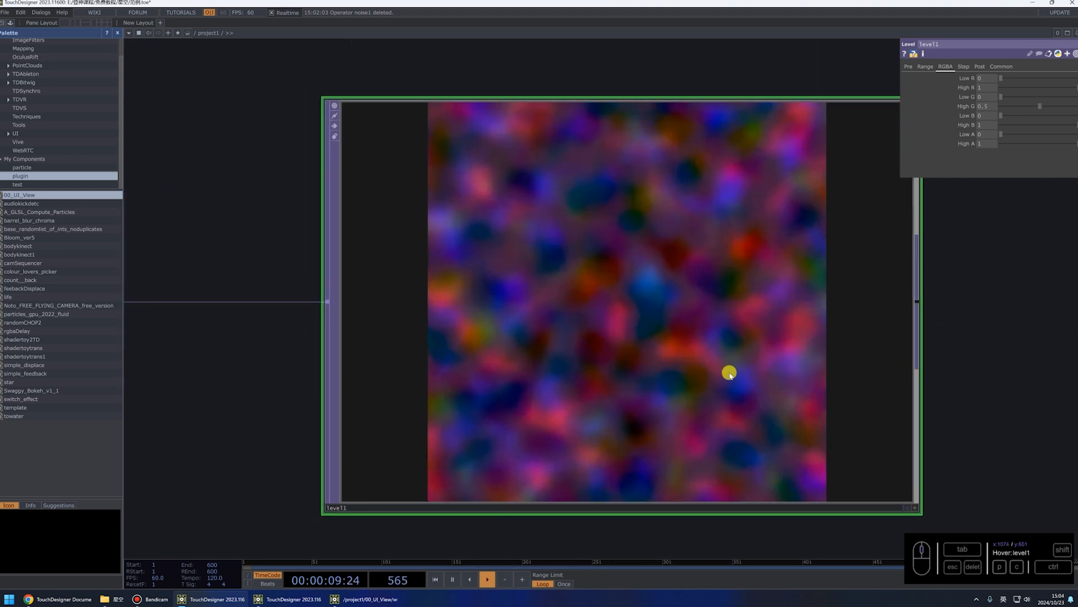
Add a Feedback TOP fed by the Level TOP's output and place it above and beyond the Level node
scroll(600, 342, "down", 2)
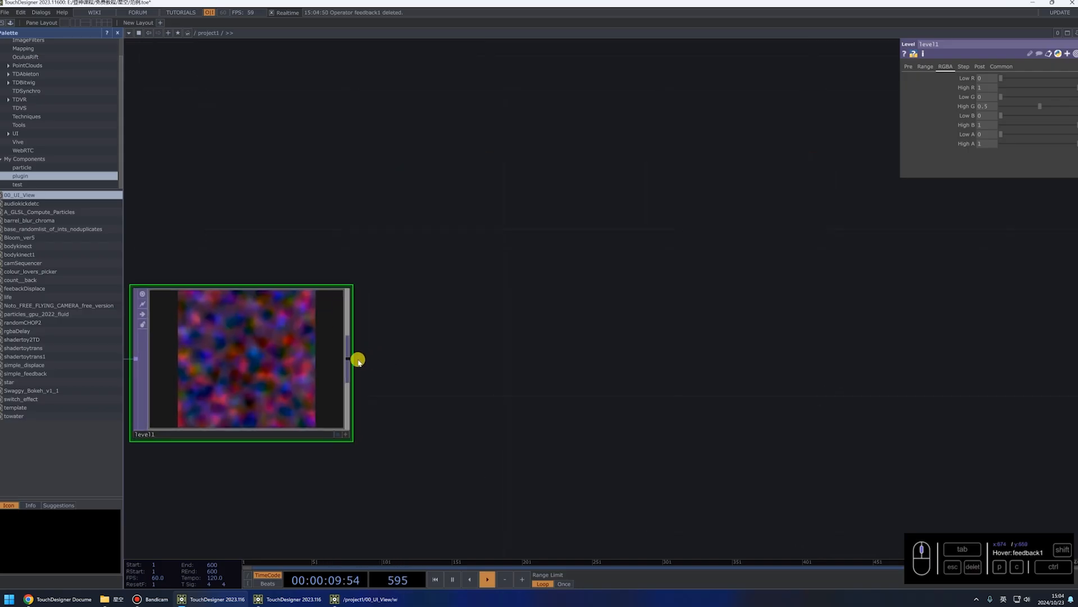
scroll(422, 363, "down", 2)
scroll(426, 354, "down", 1)
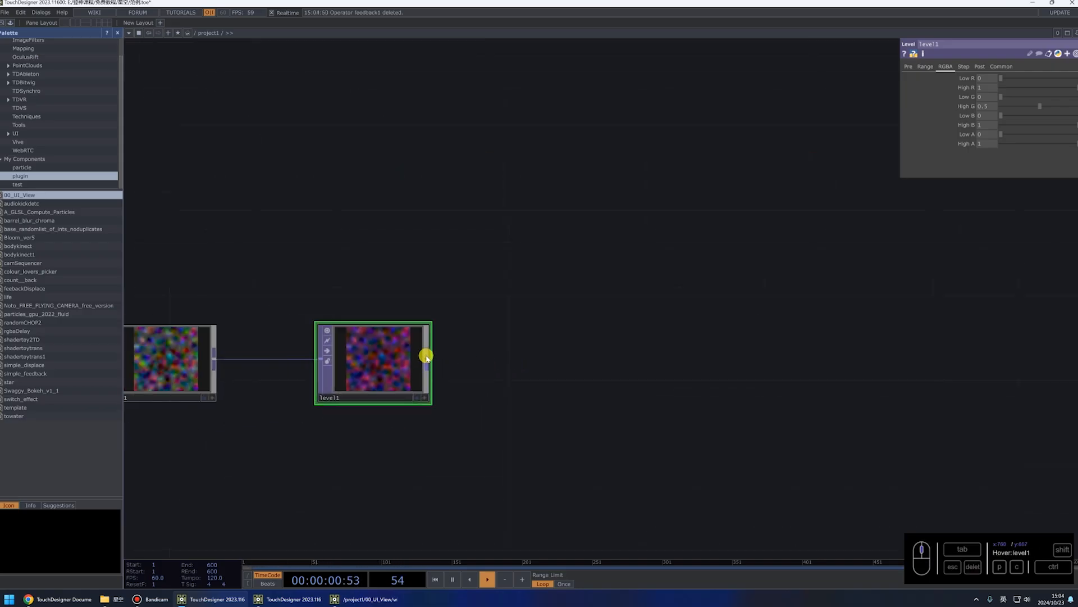
left_click(427, 355)
left_click(303, 462)
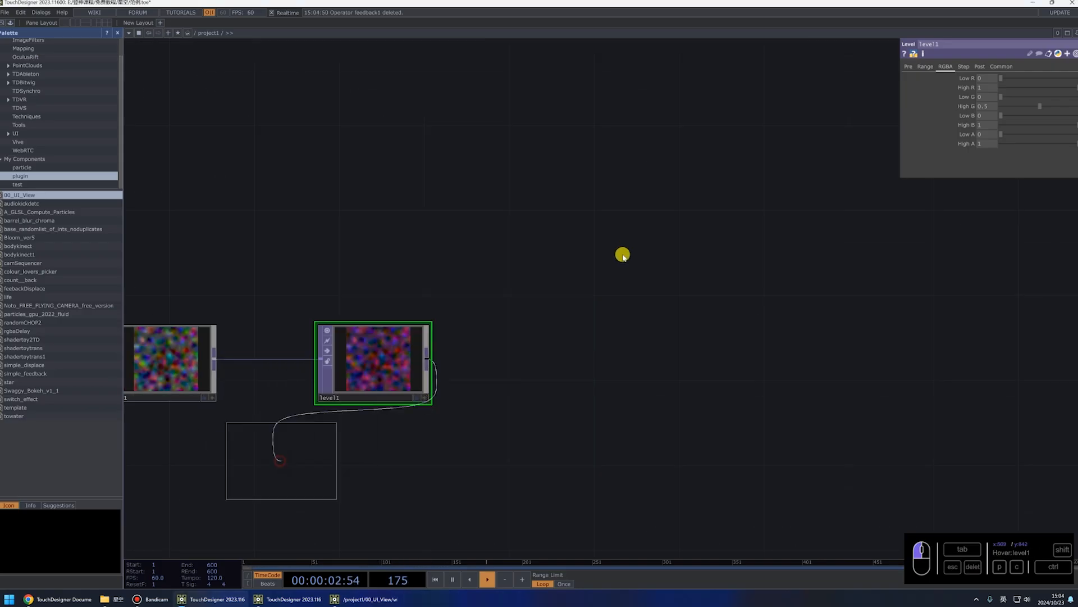
left_click(640, 269)
left_click_drag(563, 218, 483, 234)
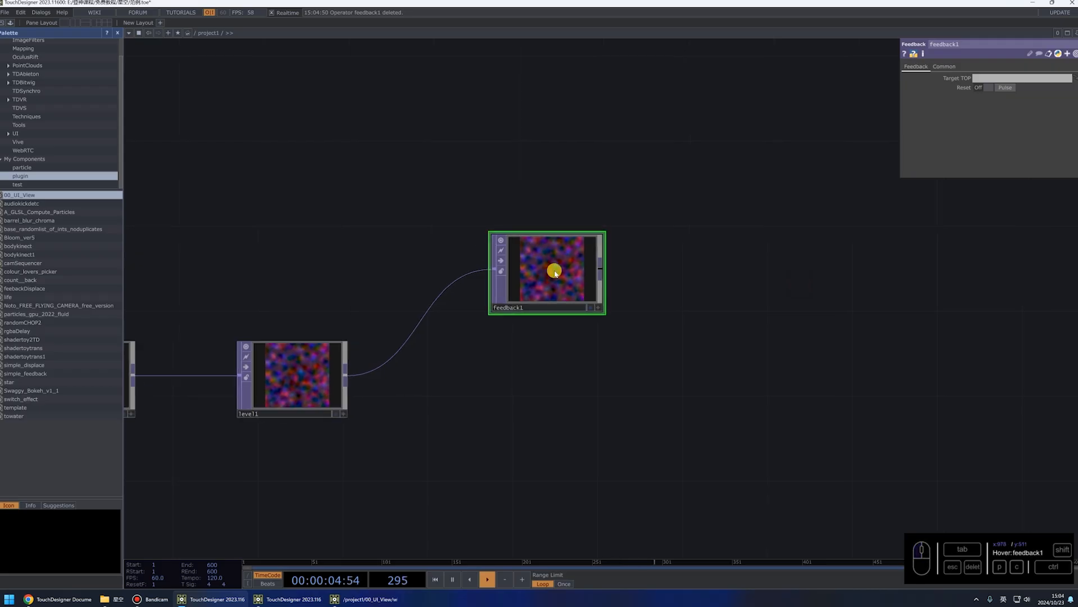
left_click_drag(556, 291, 570, 271)
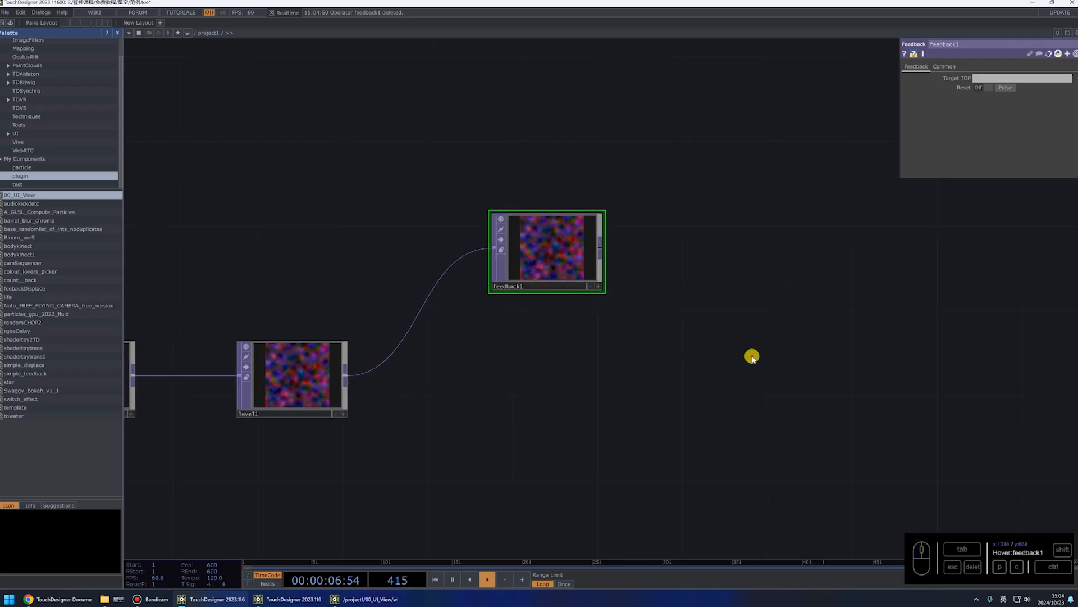
Add a separate Circle TOP below the Feedback TOP and set both of its Radius values to 0.2
left_click_drag(755, 345, 715, 345)
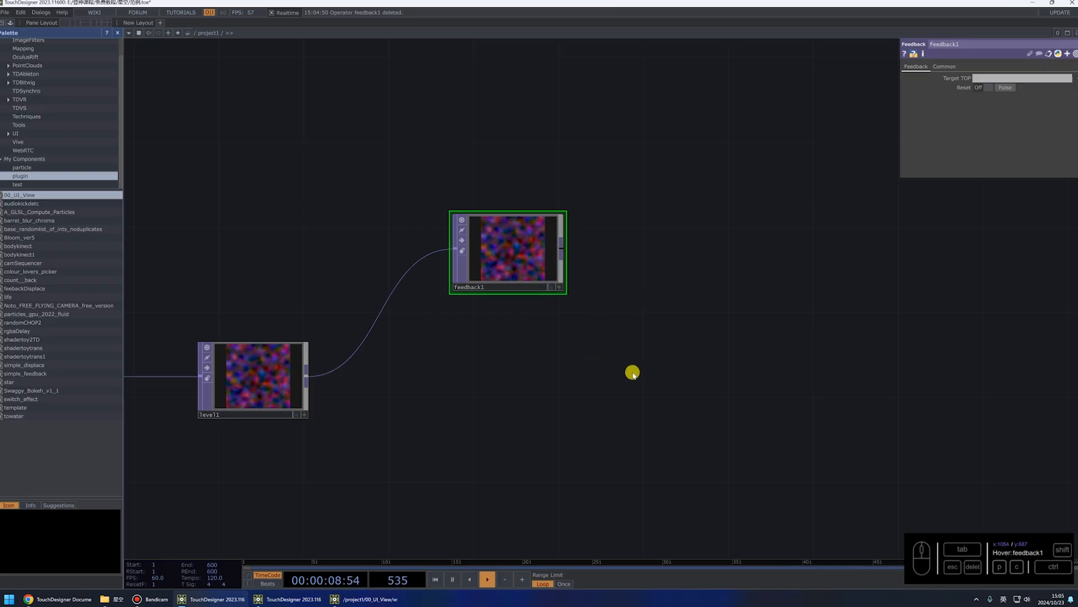
left_click_drag(671, 372, 611, 336)
key("Tab")
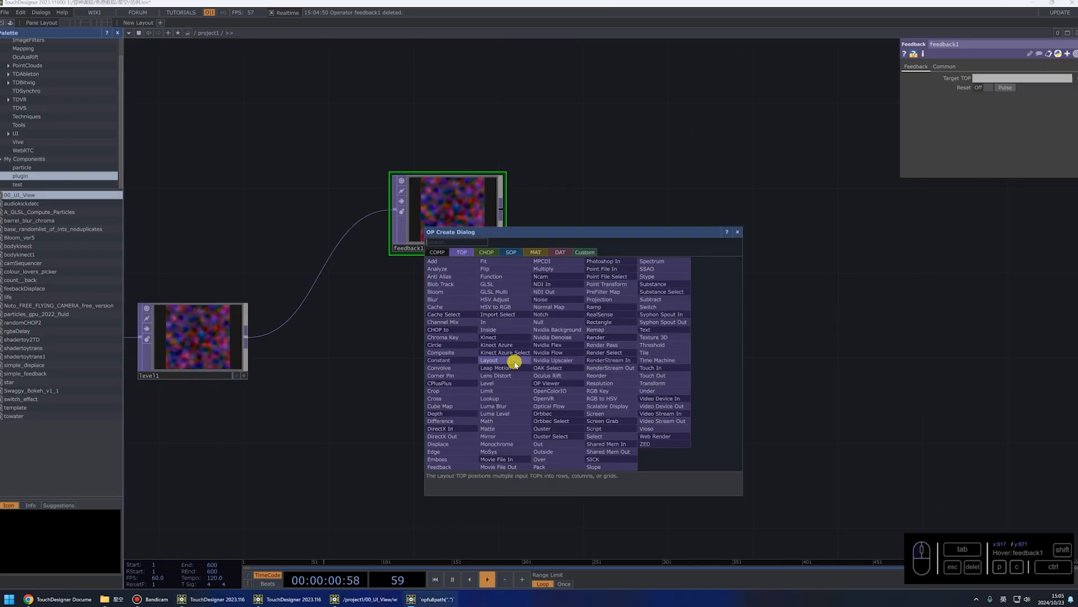
type("cic")
left_click(441, 345)
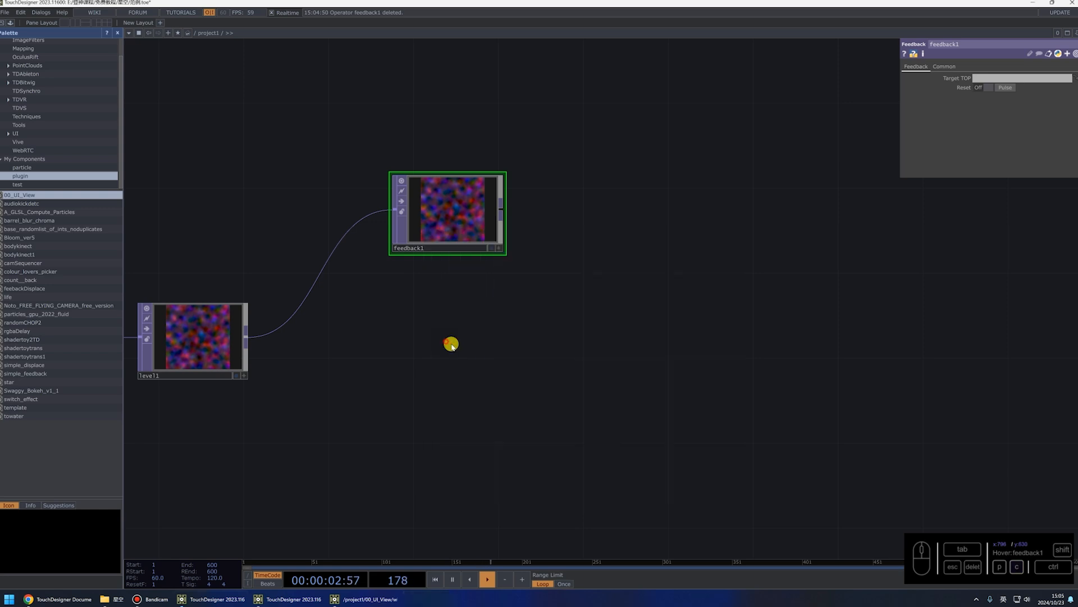
left_click(640, 336)
scroll(604, 355, "up", 2)
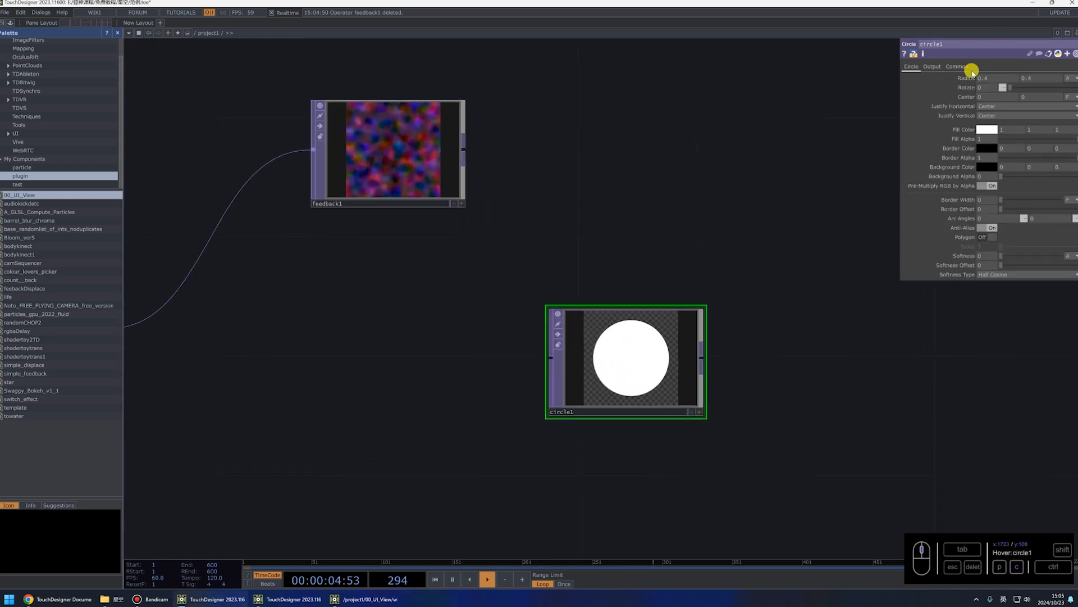
middle_click_drag(970, 79, 935, 75)
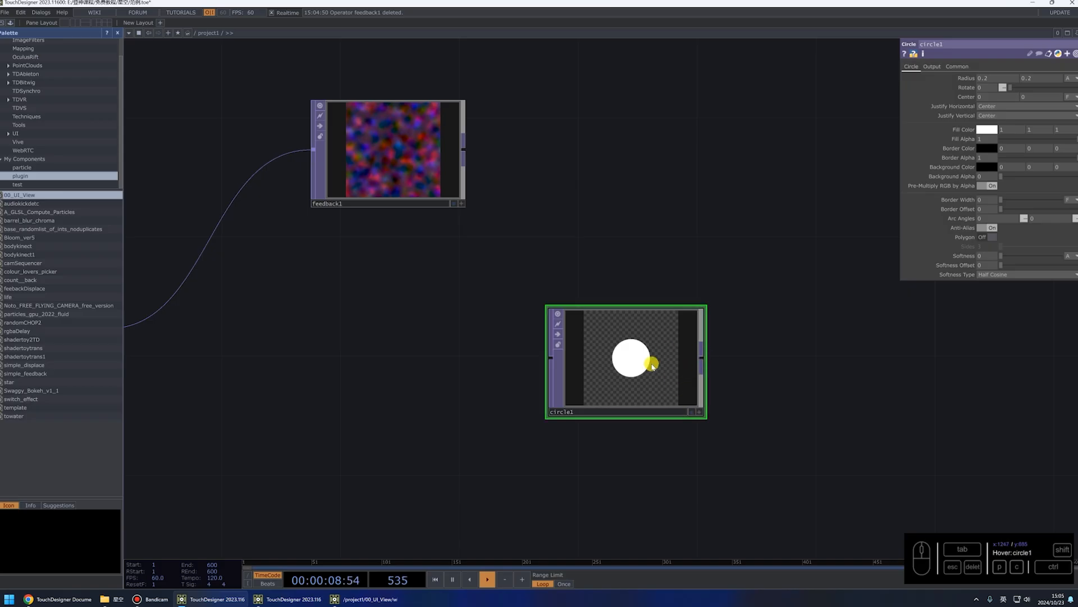
Set the circle's Center X to 0.1, pause the timeline and add a Feedback TOP fed by the circle, above and beyond it
mouse_move(989, 96)
middle_mouse_down()
mouse_move(1027, 99)
mouse_move(944, 101)
mouse_move(1014, 97)
mouse_move(981, 104)
mouse_move(1073, 111)
mouse_move(947, 116)
mouse_move(1019, 116)
mouse_move(958, 119)
mouse_move(1015, 96)
mouse_move(980, 96)
middle_mouse_up()
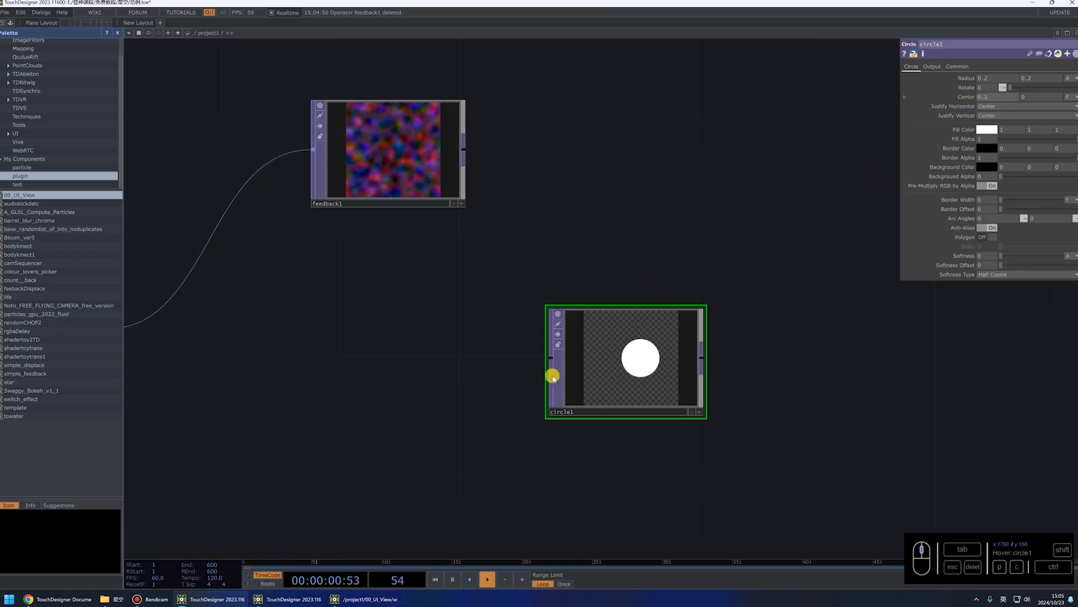
key("space")
right_click(699, 372)
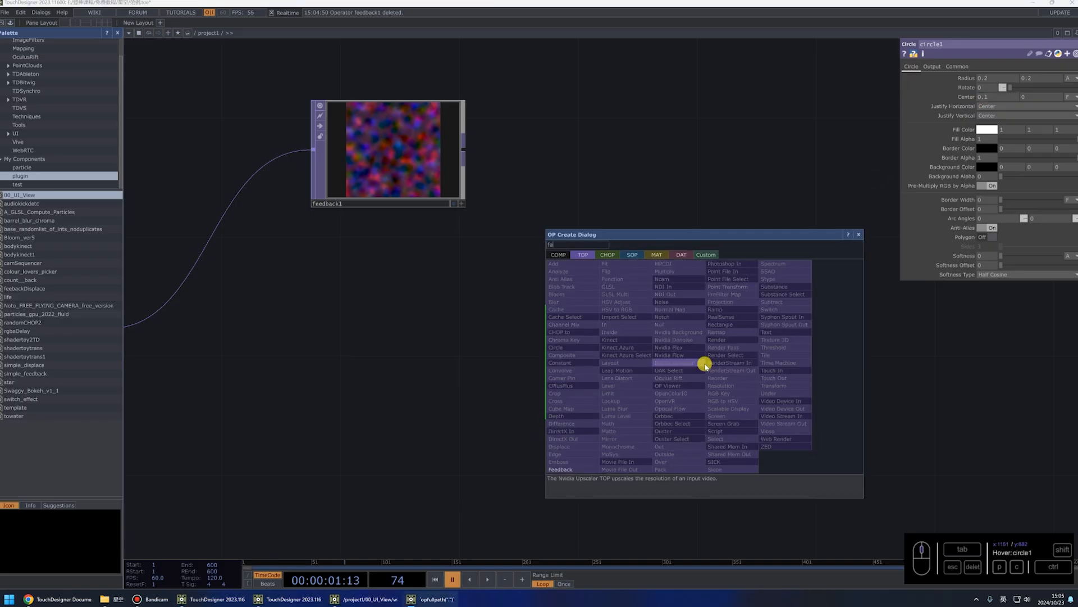
left_click(562, 481)
scroll(553, 327, "down", 5)
left_click(674, 289)
scroll(528, 342, "up", 5)
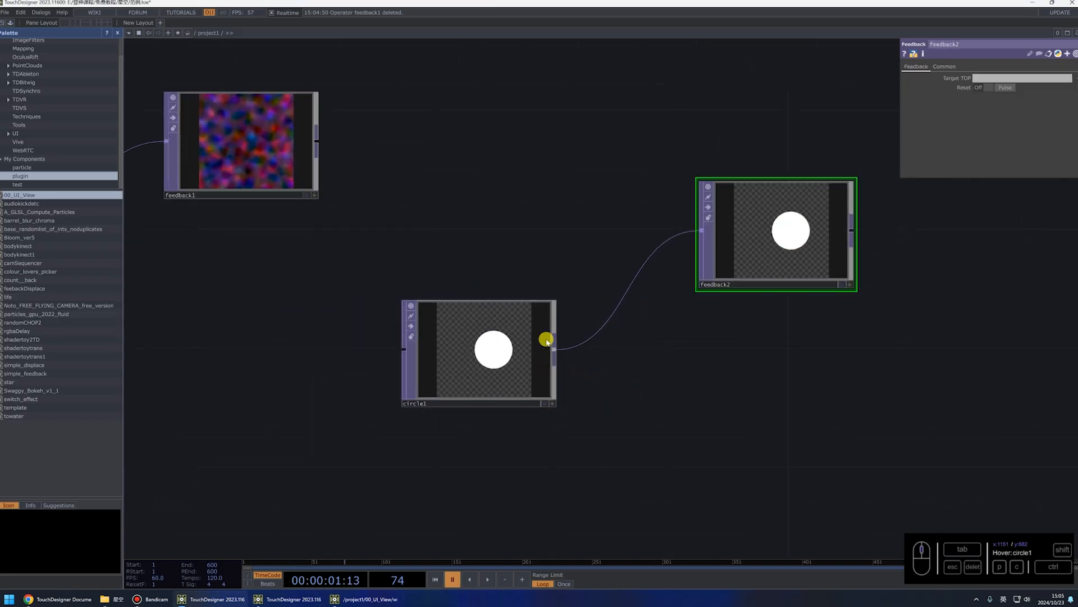
Add a Composite TOP fed by the new Feedback TOP and place it below and beyond that node
right_click(851, 236)
type("comp")
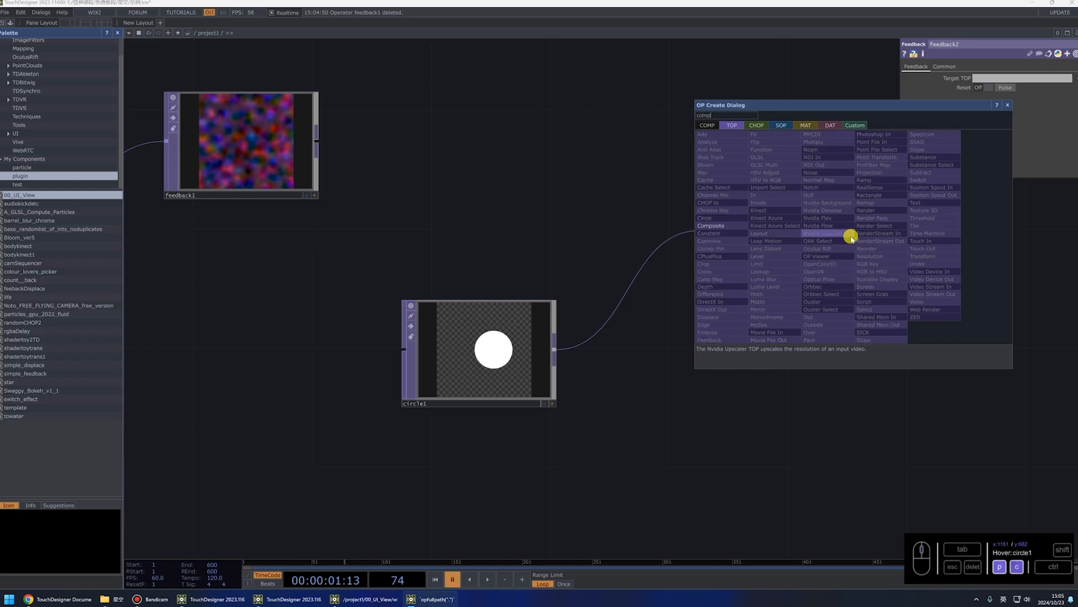
key("Return")
left_click(851, 236)
left_click_drag(833, 246, 951, 365)
left_click_drag(831, 398, 693, 390)
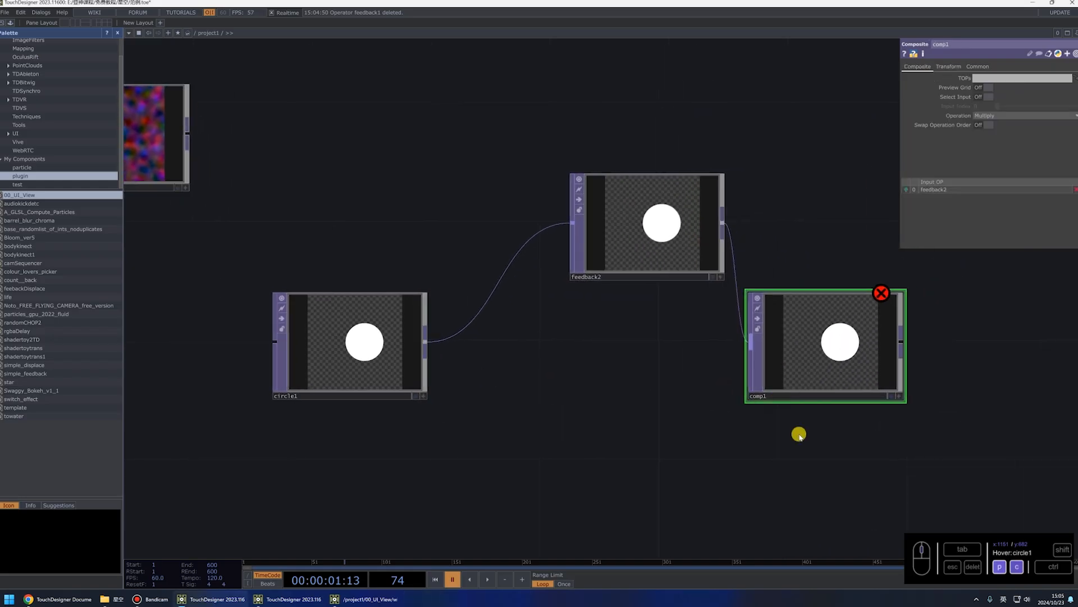
left_click_drag(813, 355, 972, 380)
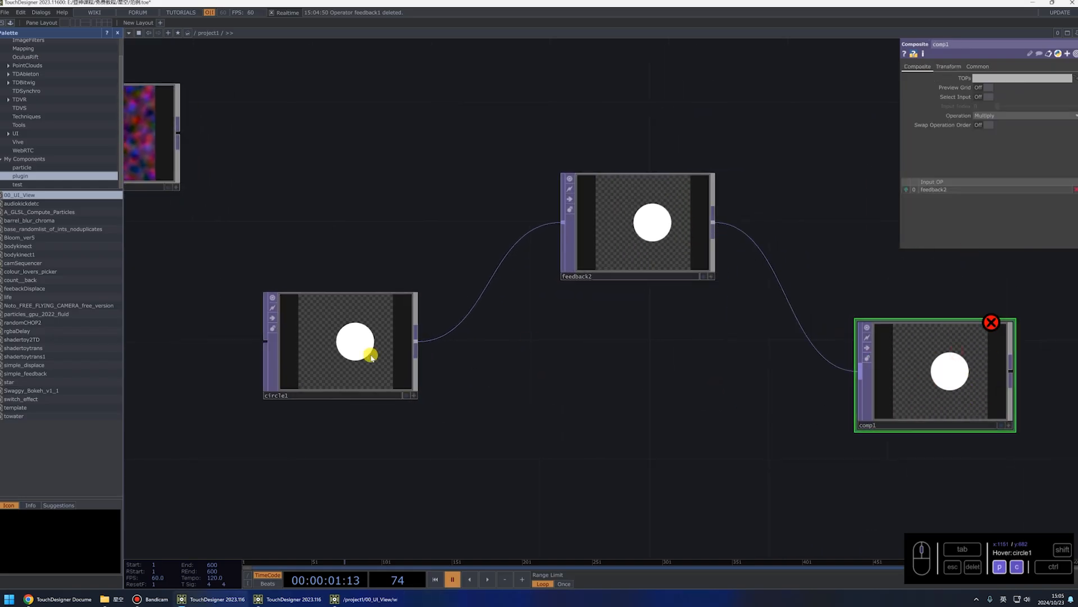
Set the Target TOP of the circle's Feedback TOP to comp1
left_click(617, 244)
left_click(970, 352)
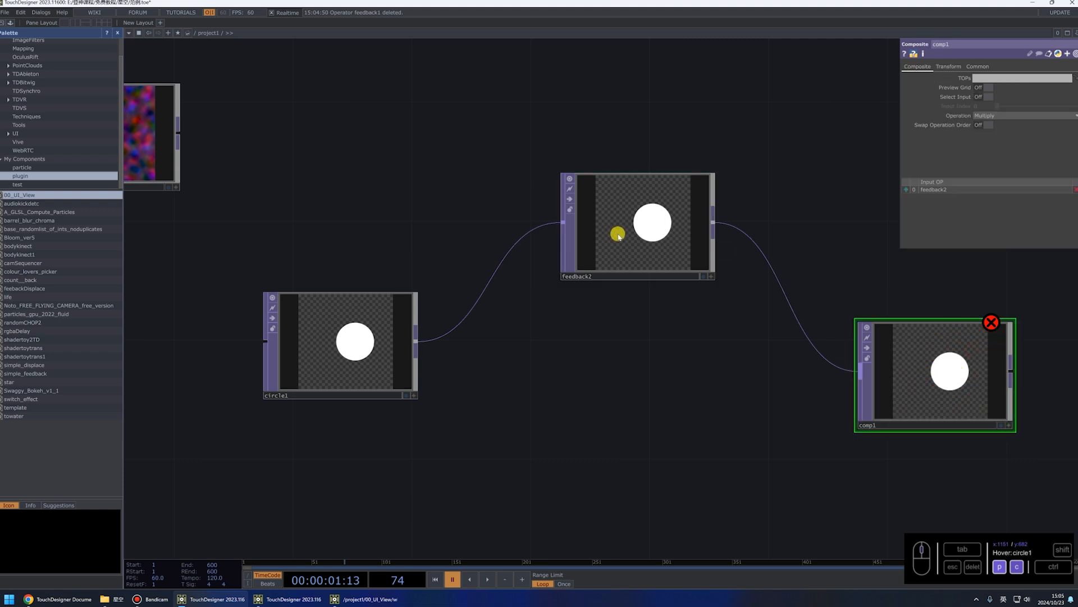
left_click(618, 236)
left_click(1005, 80)
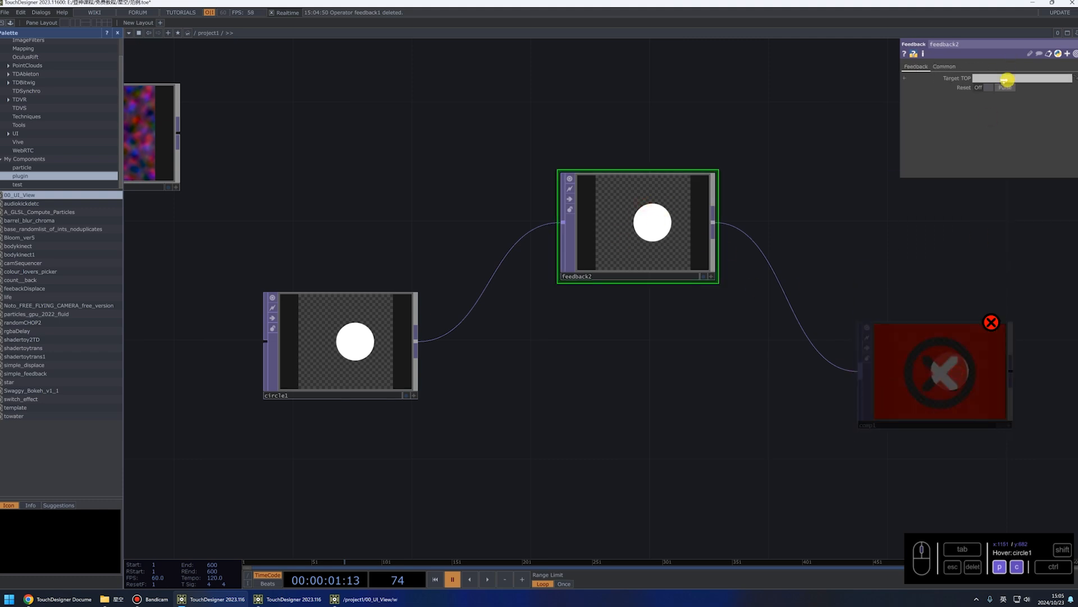
left_click_drag(1005, 79, 1006, 79)
Set the Composite's Operation to Add, connect the circle as its second input and space the nodes further apart
left_click(934, 368)
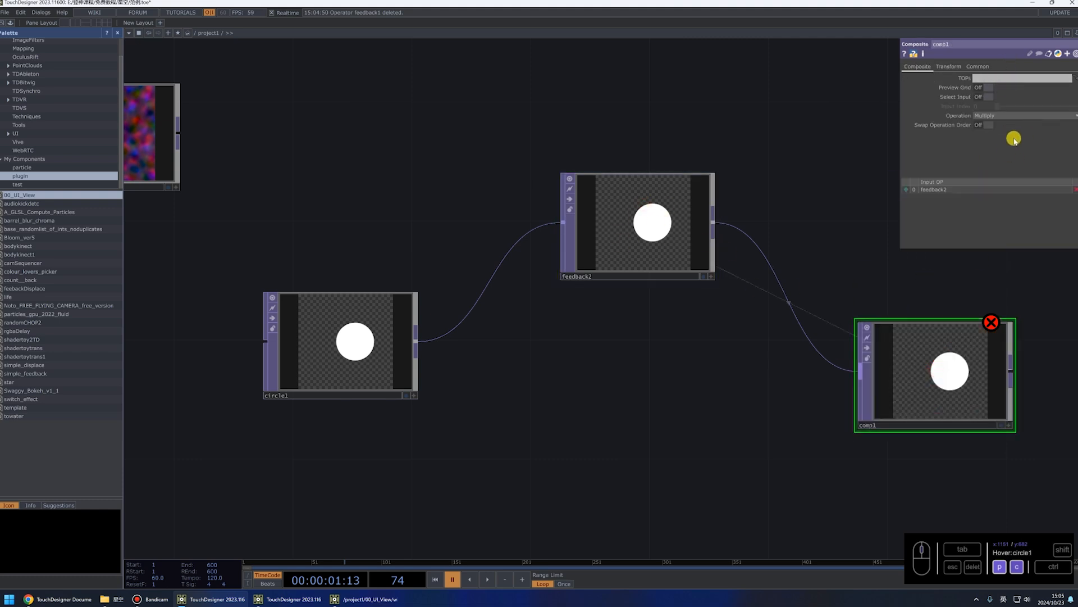
left_click(1036, 117)
left_click(979, 121)
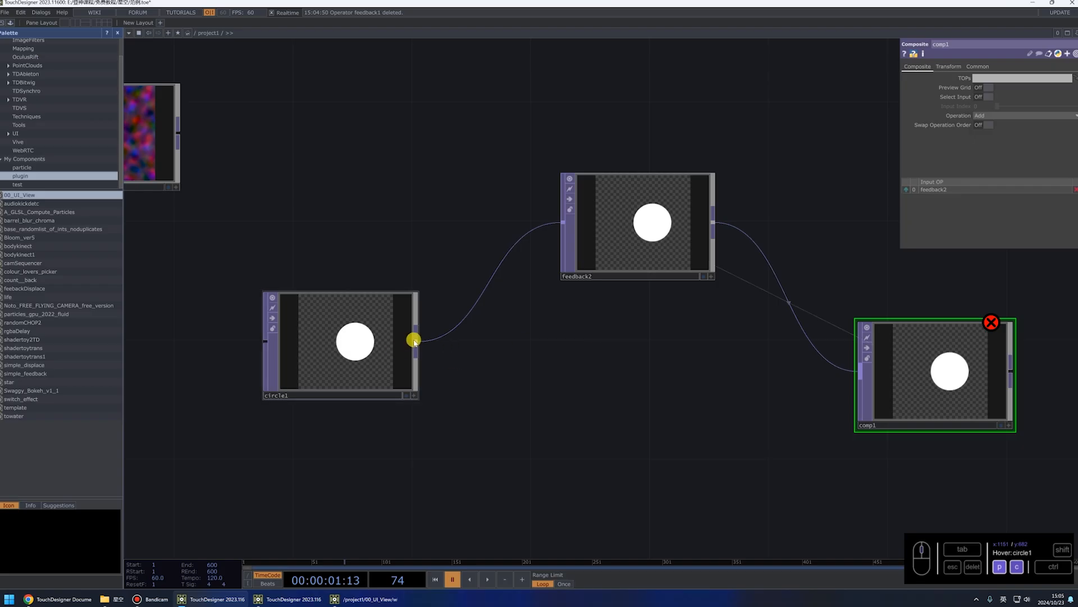
left_click_drag(414, 341, 861, 372)
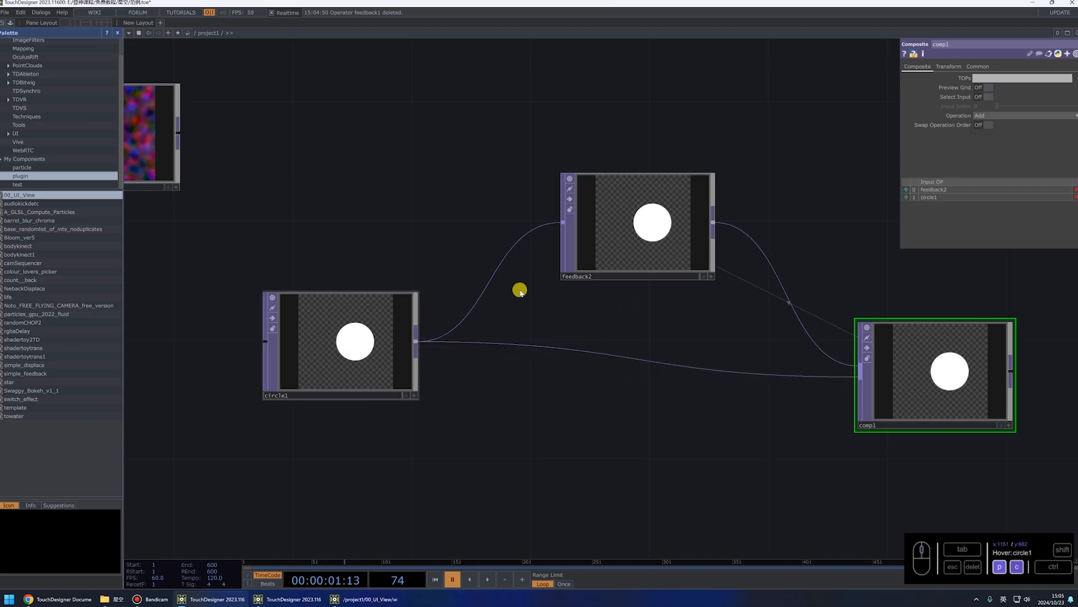
left_click_drag(334, 343, 304, 373)
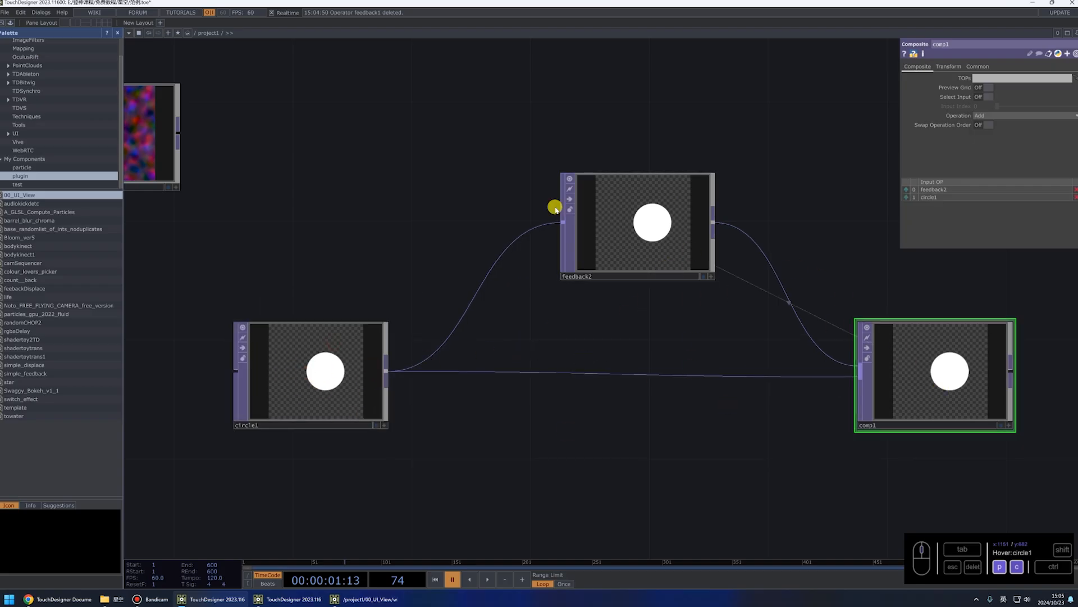
left_click_drag(967, 390, 997, 388)
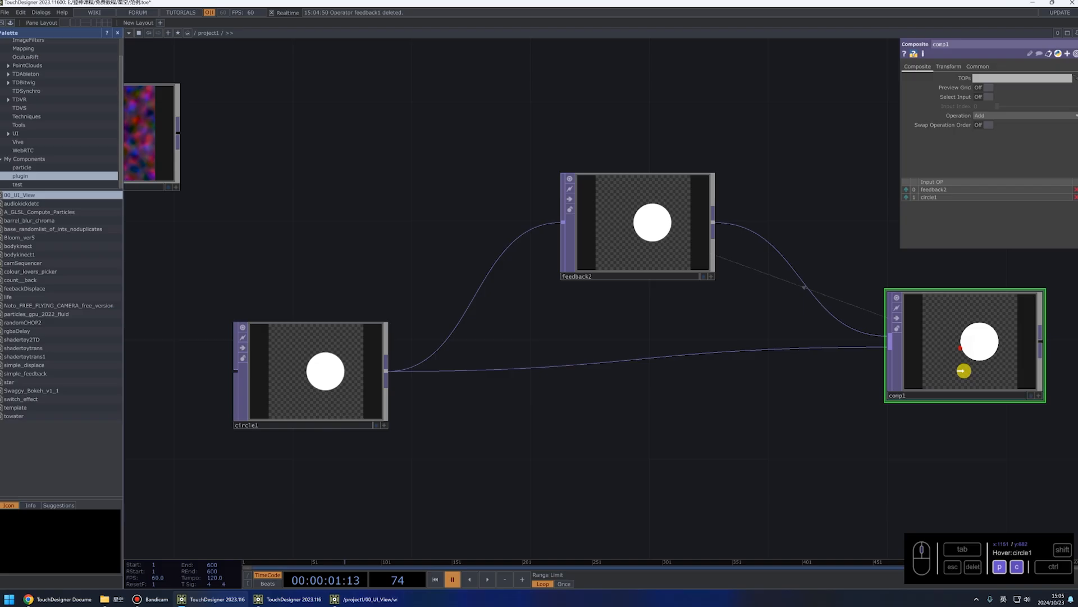
Slide the circle's Center X to -0.4 to test the trail, and reset the Feedback TOP it feeds
left_click(284, 383)
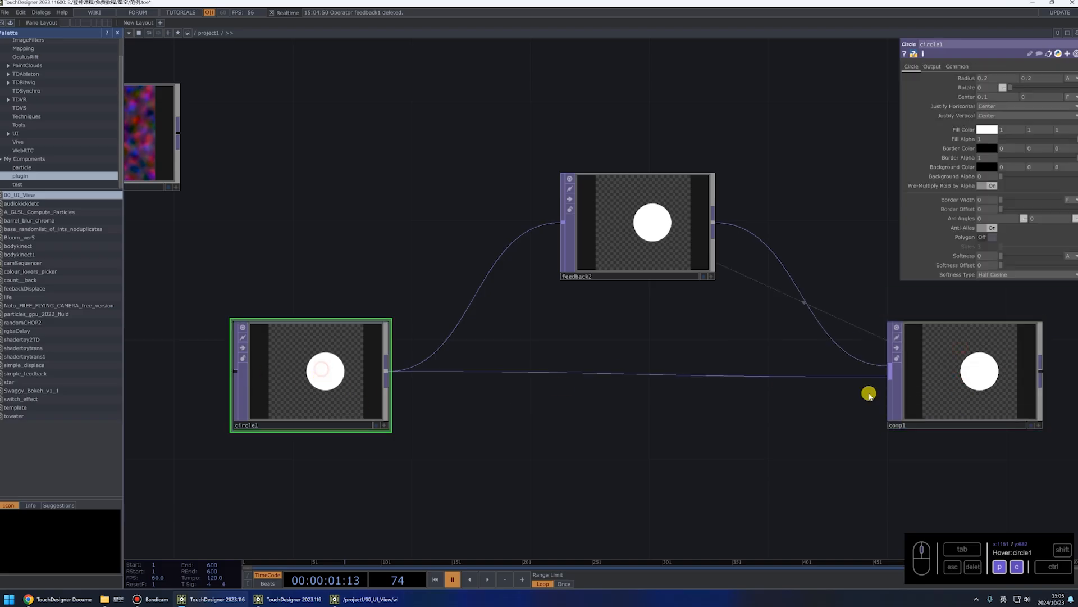
middle_click(993, 96)
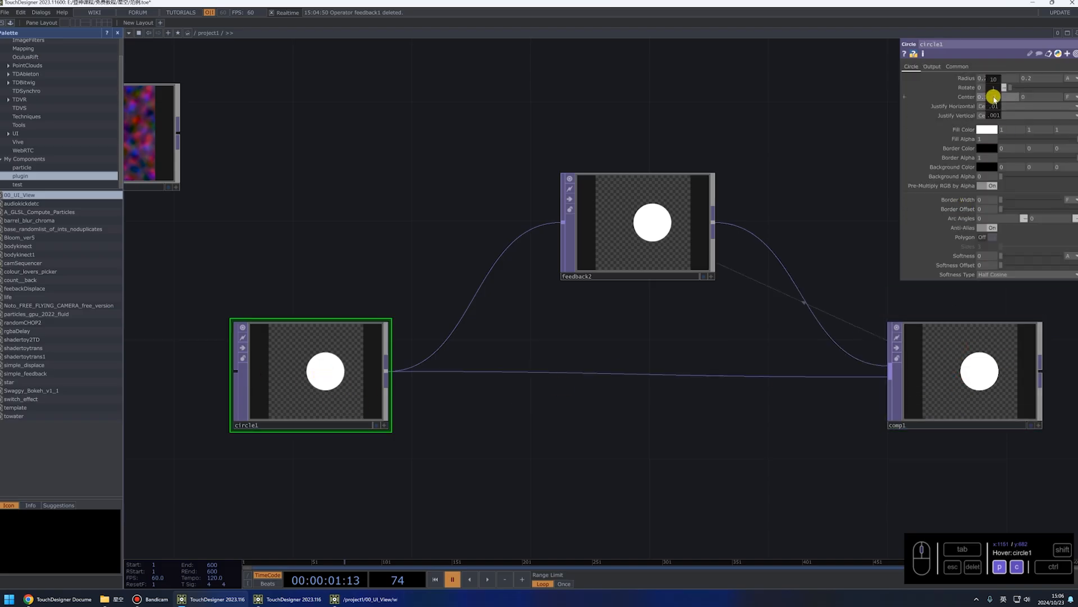
middle_click_drag(993, 98, 862, 100)
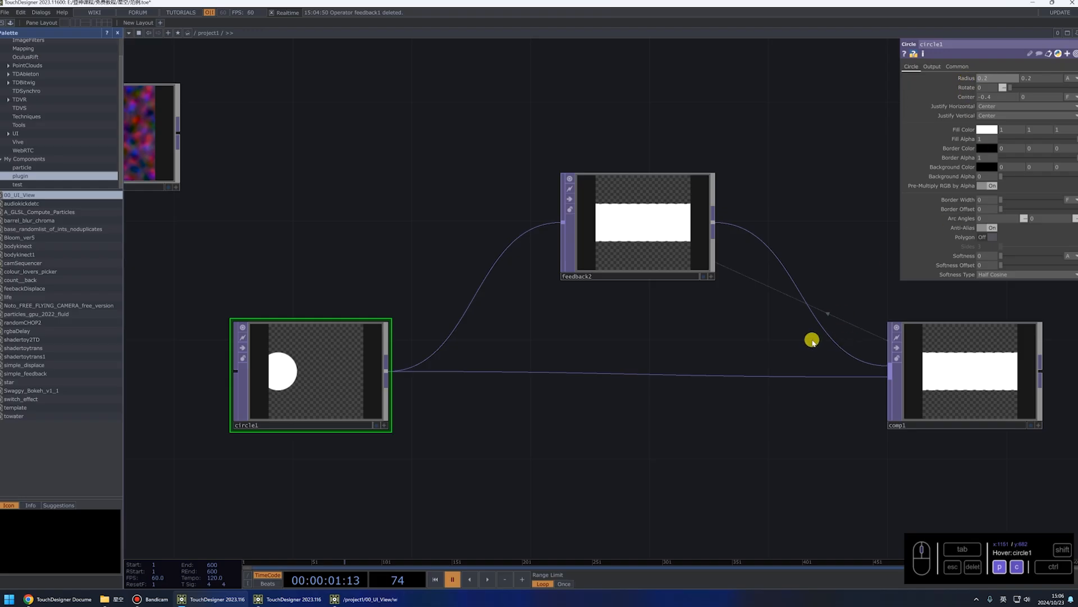
left_click(668, 222)
left_click(1006, 89)
Insert a Level TOP on the connection between the circle's Feedback TOP and the Composite, spacing the two nodes apart
right_click(769, 232)
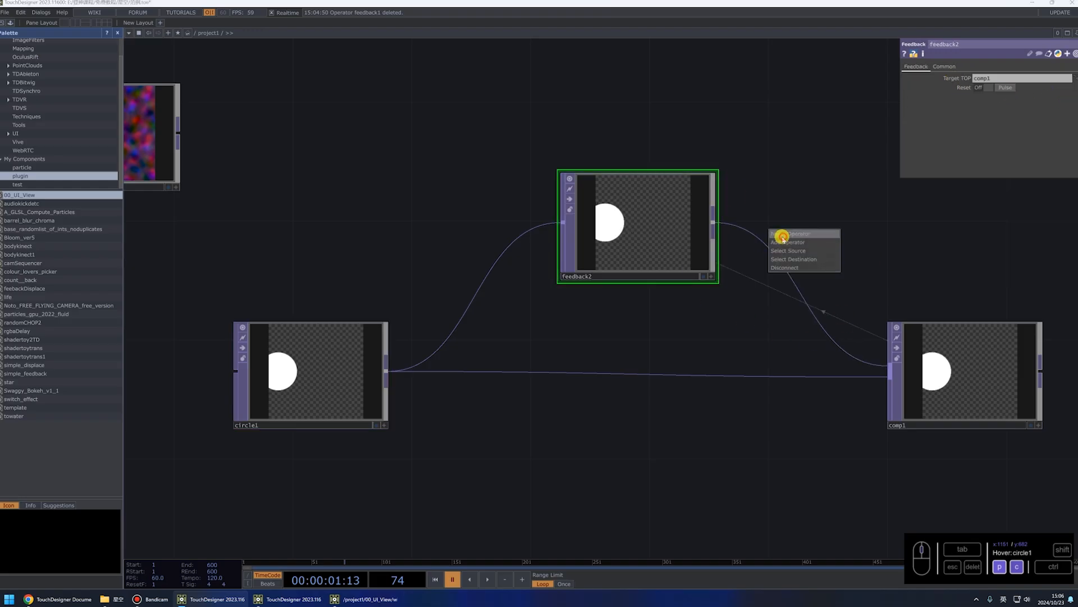
left_click(782, 233)
left_click(783, 235)
left_click(782, 237)
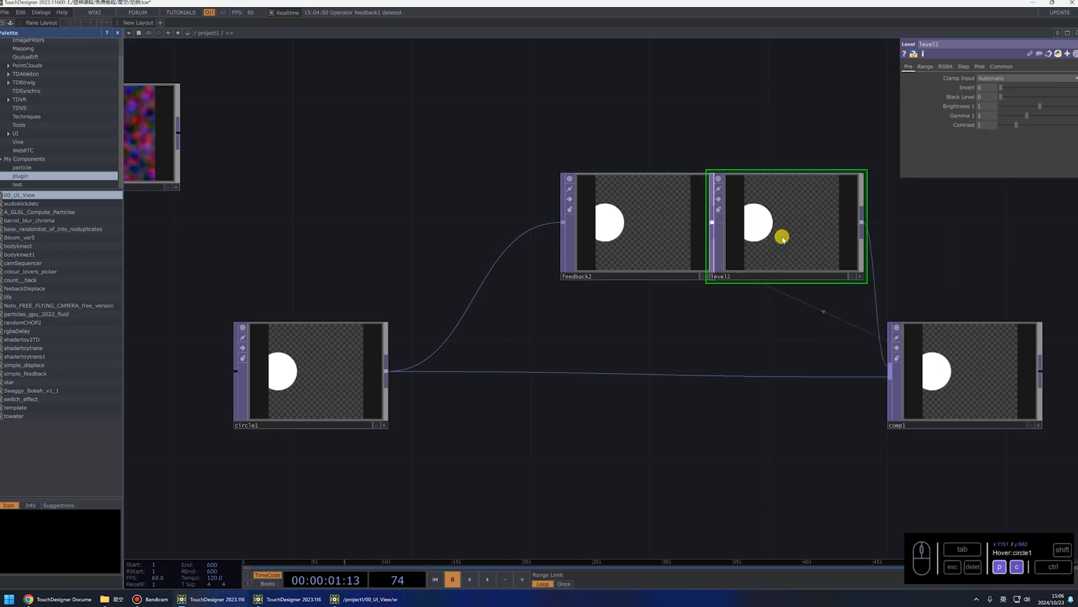
left_click_drag(609, 176, 519, 175)
Lower the Opacity of the newly inserted Level TOP
left_click(979, 66)
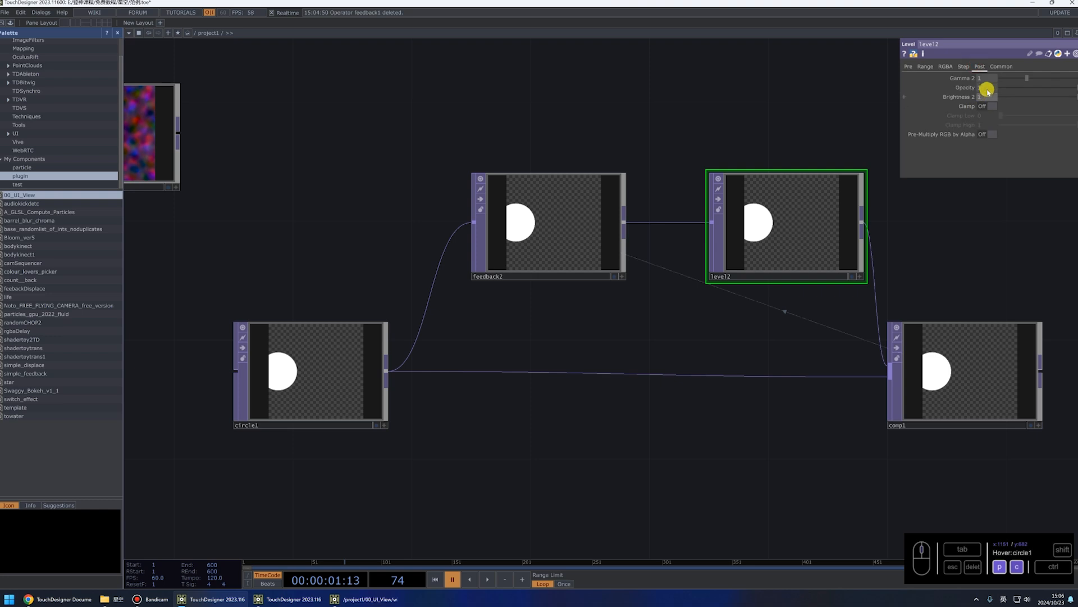
type("8")
left_click(771, 115)
Vary the circle's Center X, including -0.4 and -0.7, and examine the fading trail in the Composite output
left_click(337, 354)
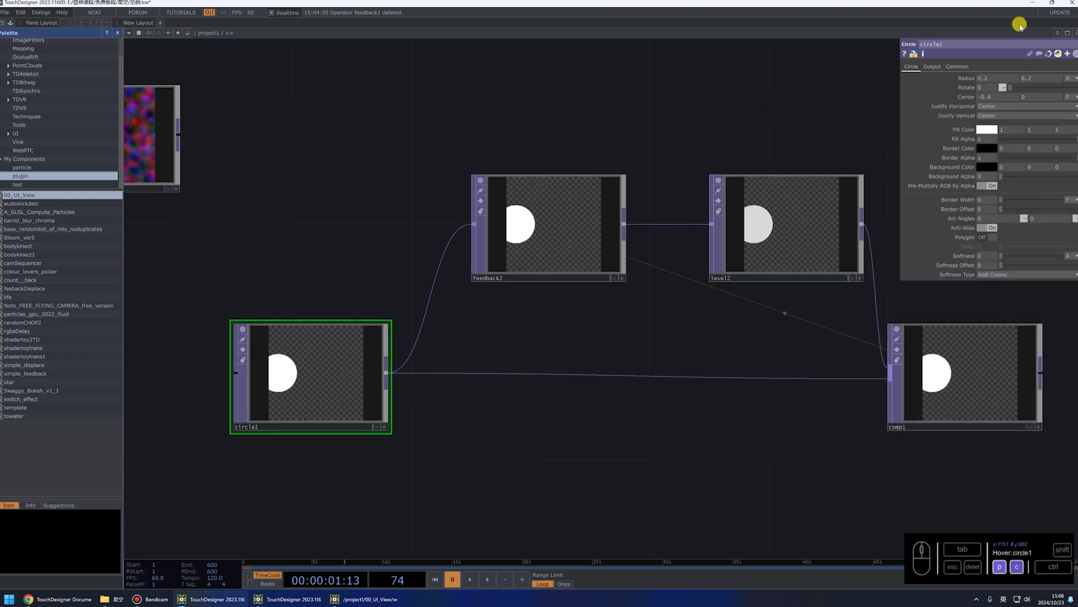
middle_click_drag(998, 100, 885, 107)
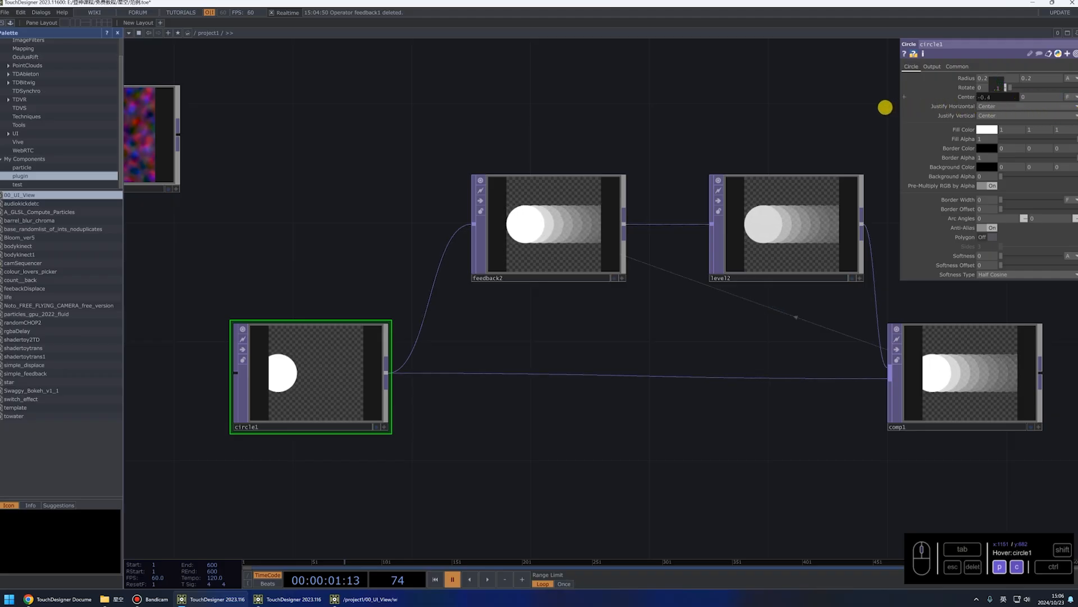
scroll(994, 378, "up", 5)
middle_click_drag(999, 96, 612, 94)
scroll(817, 365, "down", 3)
scroll(817, 365, "down", 4)
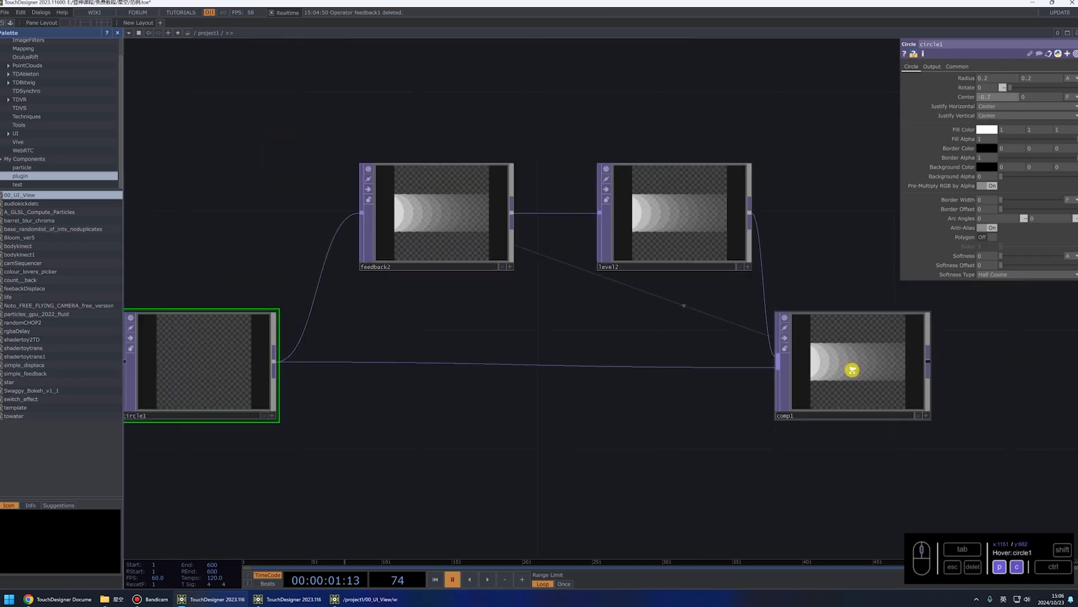
scroll(850, 368, "up", 2)
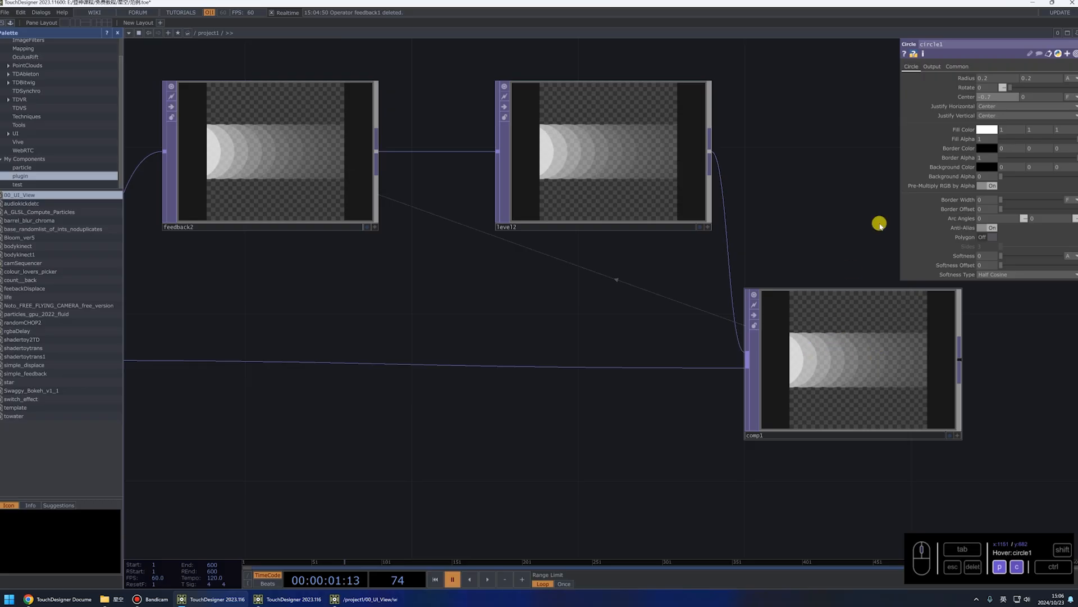
middle_click_drag(989, 96, 1075, 109)
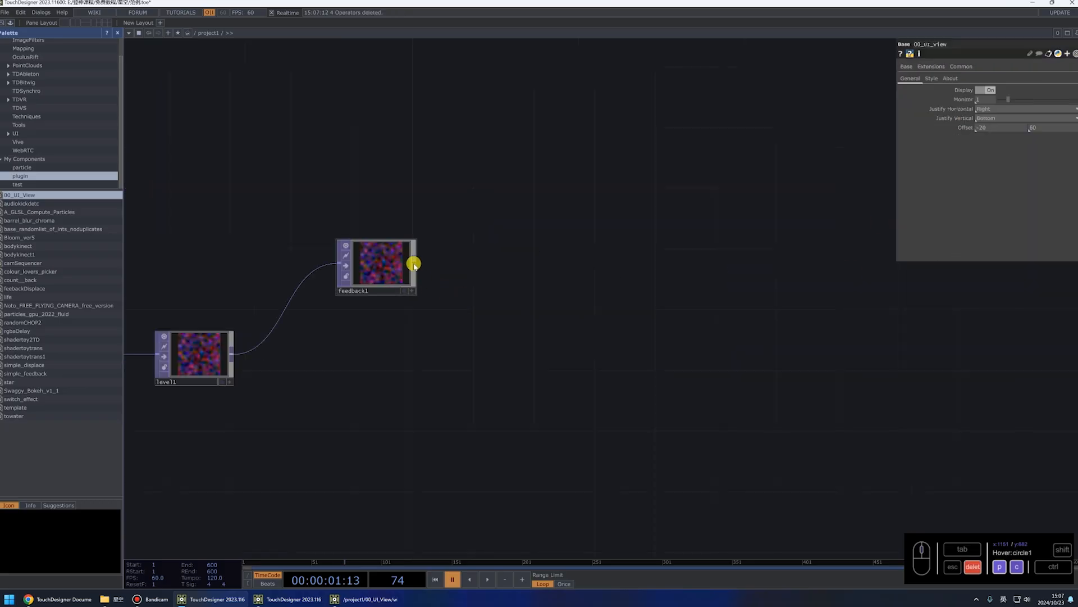
Add a Composite TOP fed by the noise network's Feedback TOP and place it below and well beyond that node
right_click(414, 264)
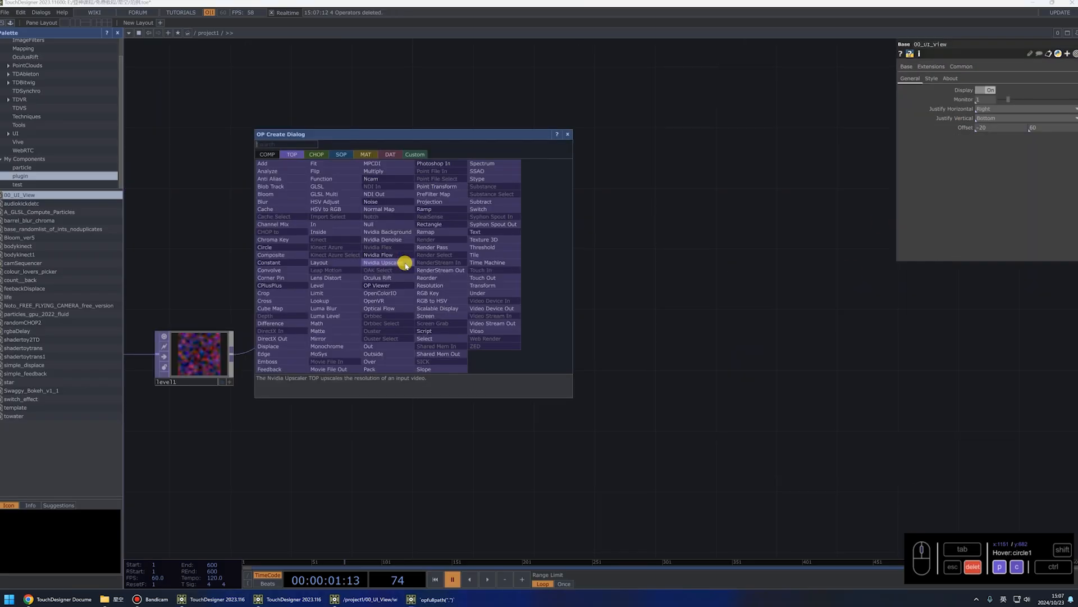
type("comp")
key("Return")
left_click(405, 263)
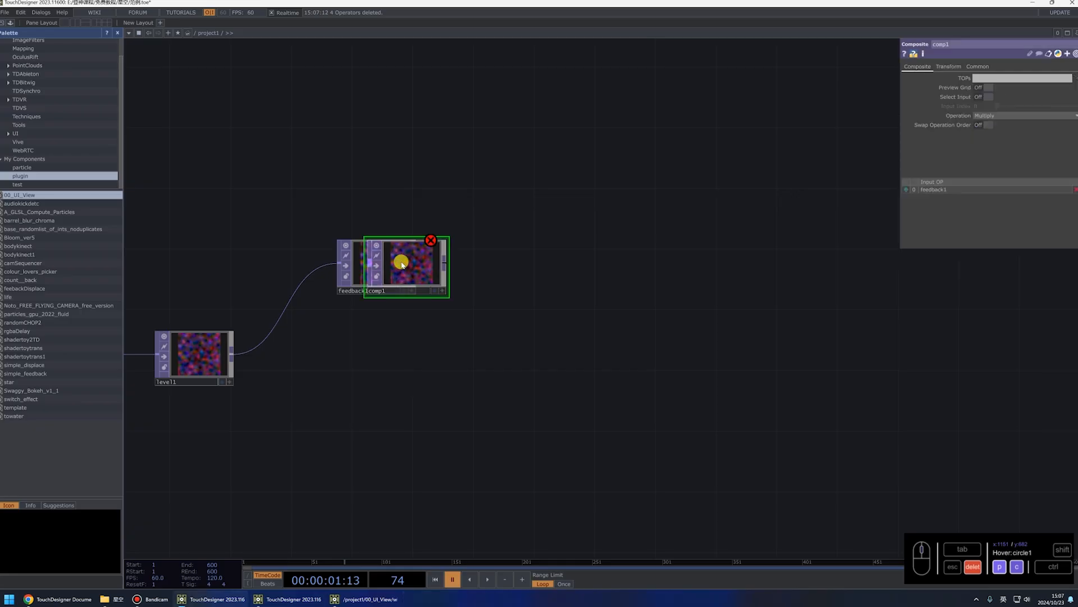
left_click_drag(402, 262, 707, 370)
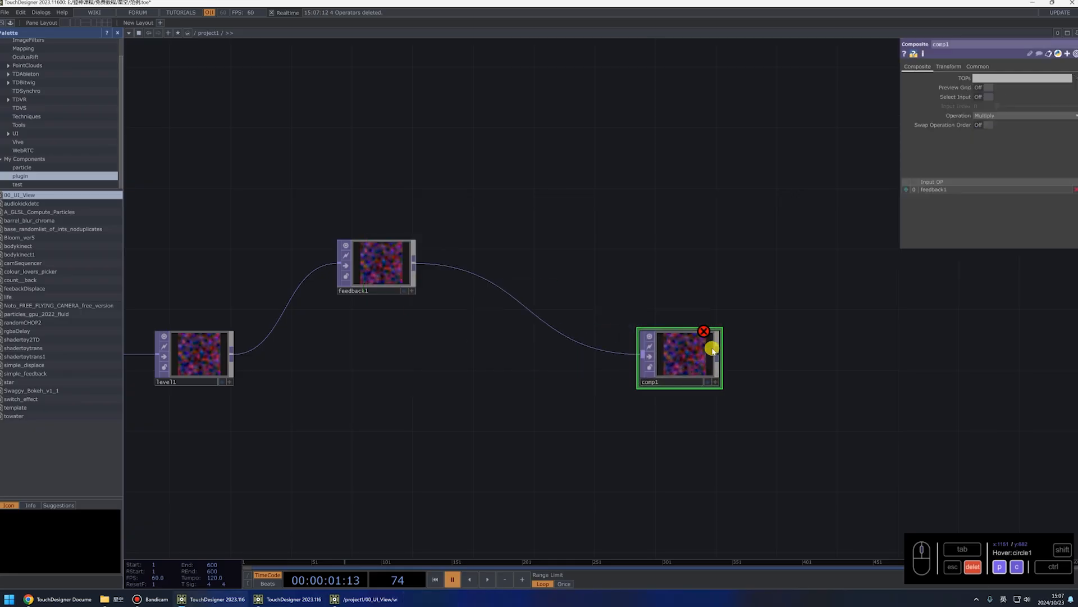
Set the Composite's Operation to Maximum and move the node further away from the Feedback TOP
left_click(1038, 115)
left_click(1040, 113)
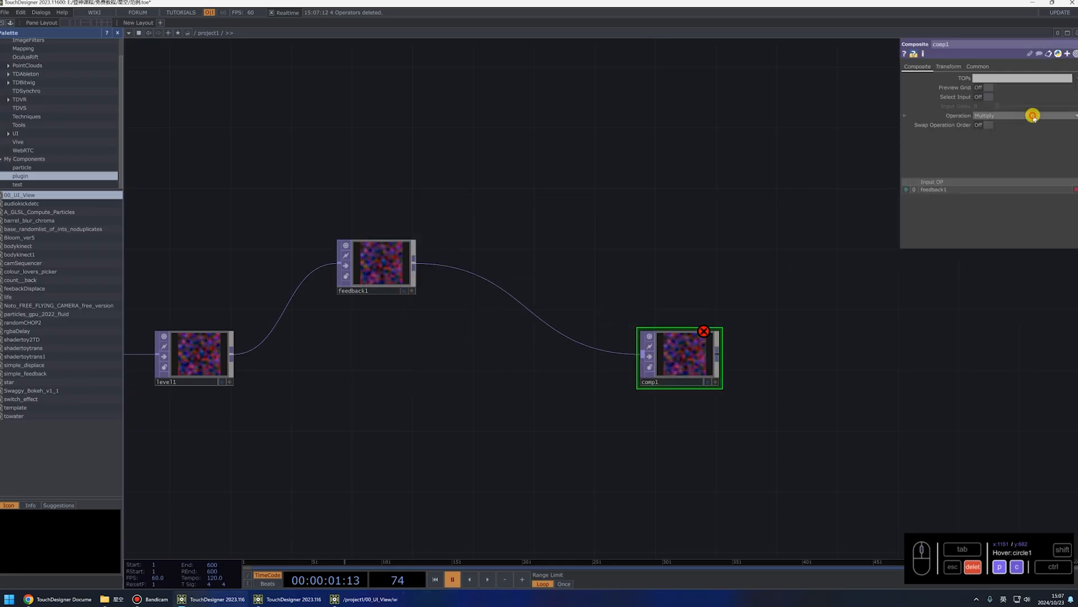
left_click(1036, 115)
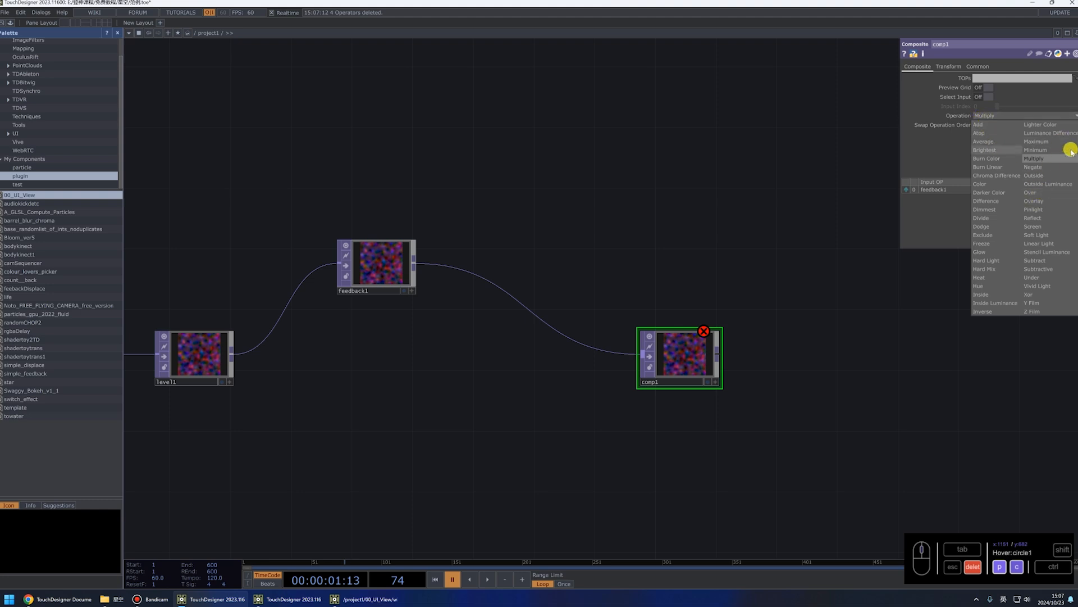
left_click(1049, 141)
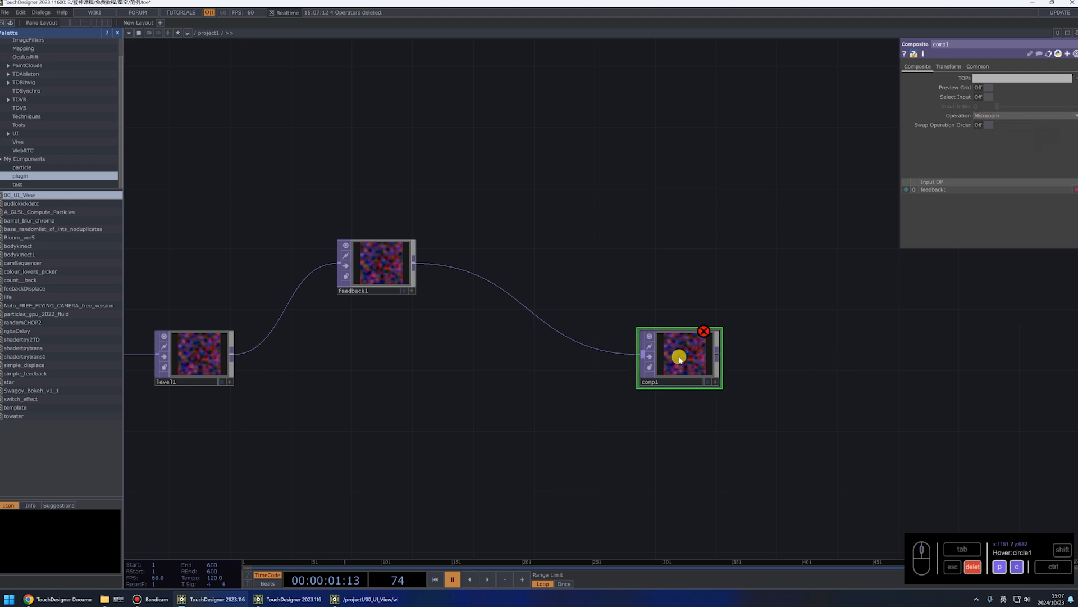
left_click_drag(688, 361, 962, 375)
left_click_drag(534, 309, 362, 281)
Add a Null TOP after the Composite, place it further along and show its output as the network background
key("ctrl+alt+n")
left_click(976, 356)
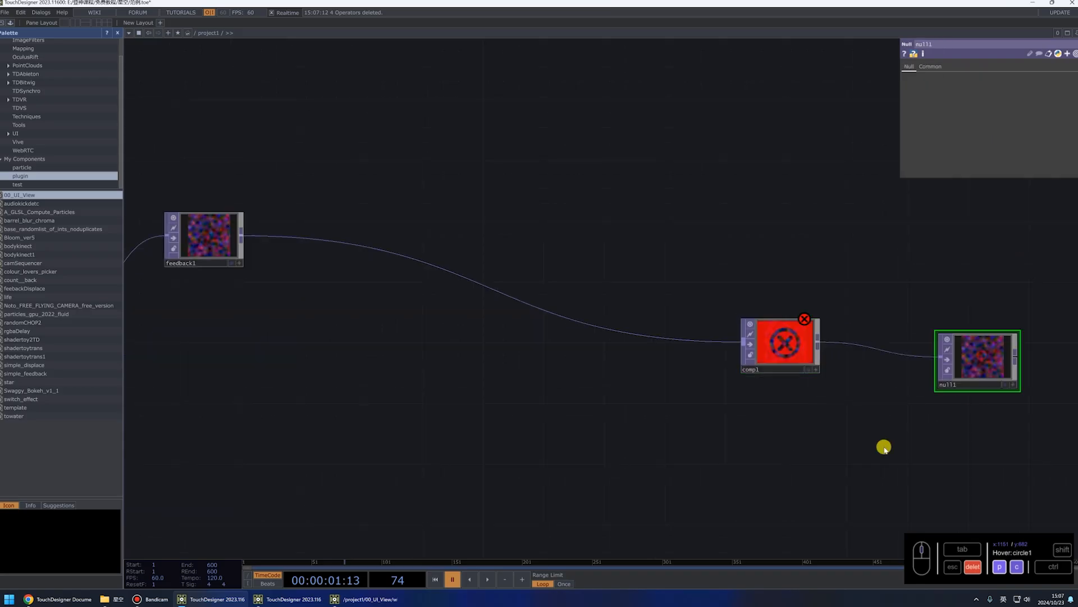
left_click_drag(968, 394, 838, 398)
left_click_drag(841, 389, 992, 407)
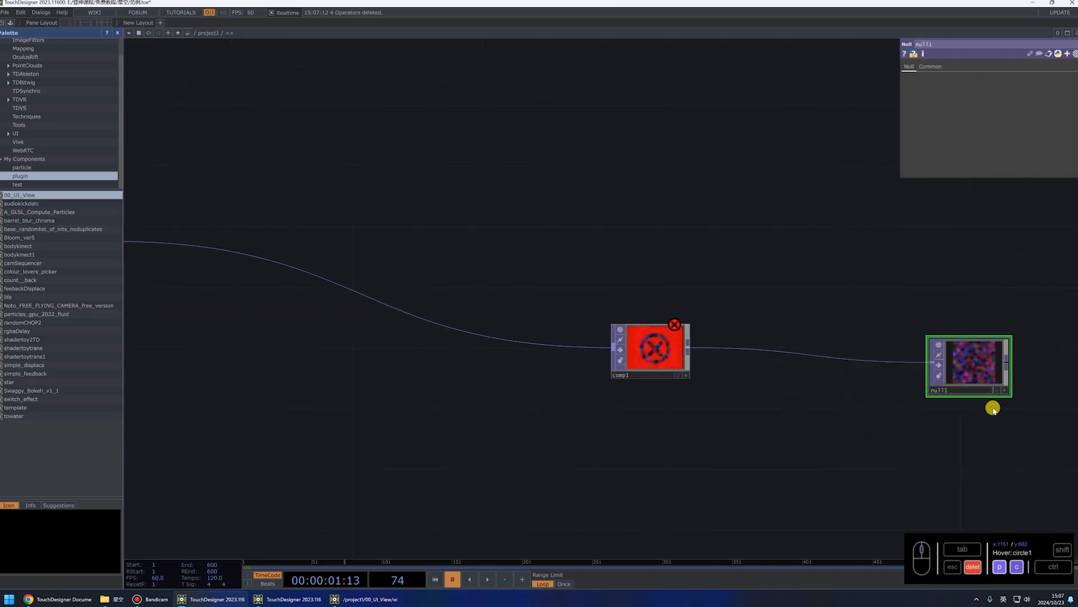
left_click(997, 391)
left_click_drag(654, 351, 746, 353)
Set the Noise TOP's resolution to 1920 by 1080 and move the Level TOP closer to it
scroll(972, 381, "down", 5)
scroll(541, 374, "up", 5)
left_click(493, 354)
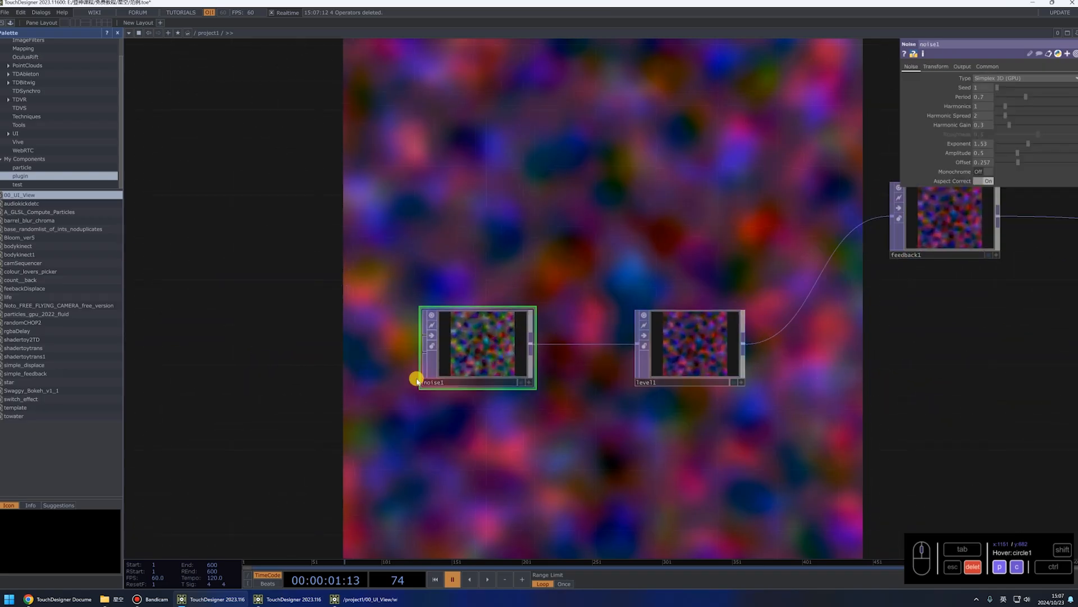
left_click(984, 67)
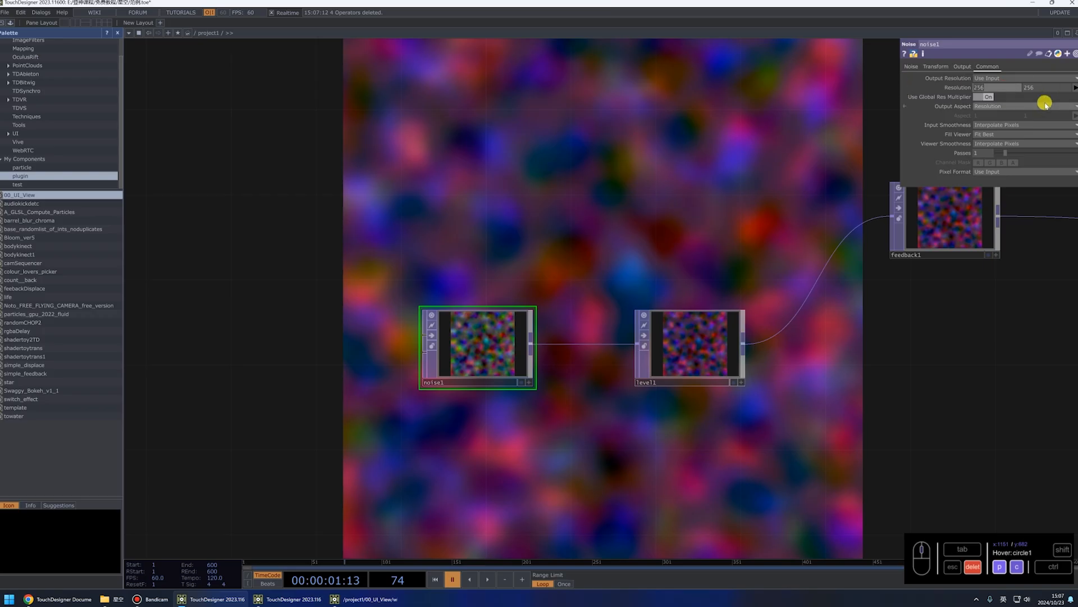
type("1920")
key("Tab")
type("108")
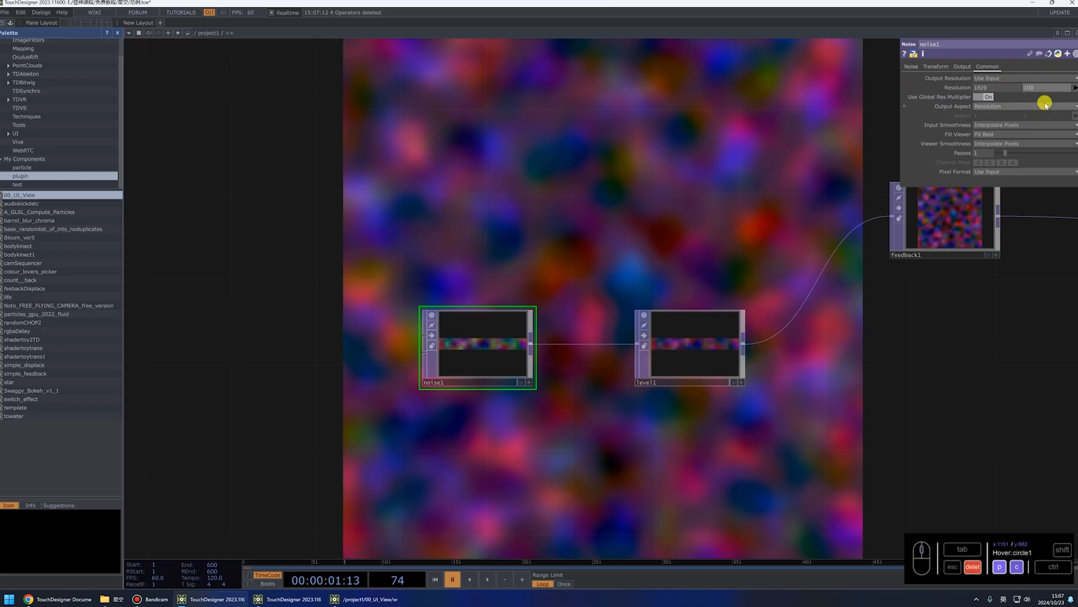
type("0")
key("Return")
scroll(337, 339, "down", 5)
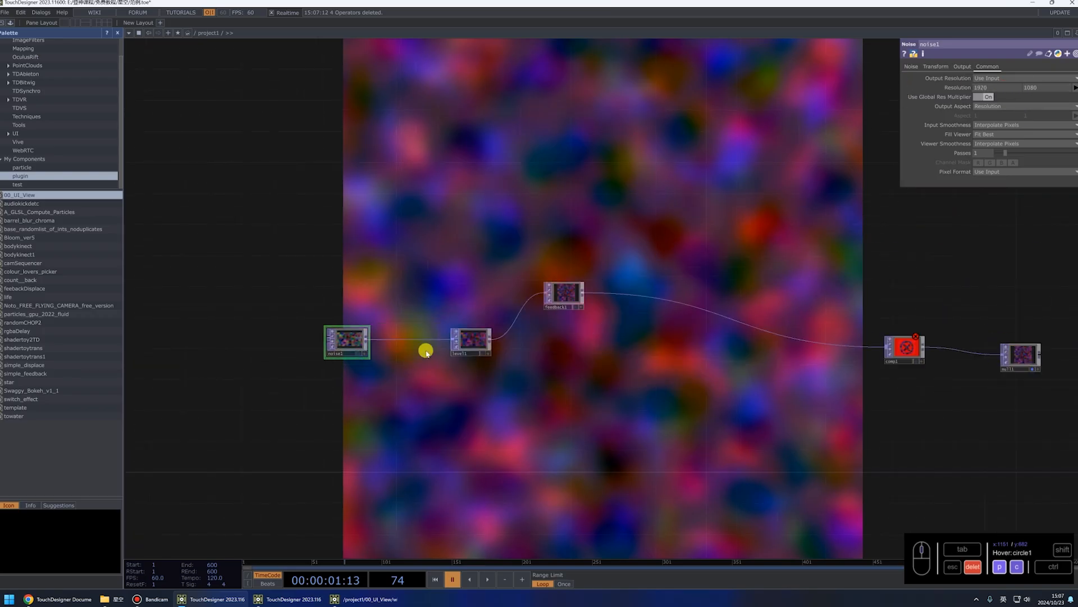
left_click_drag(467, 347, 436, 347)
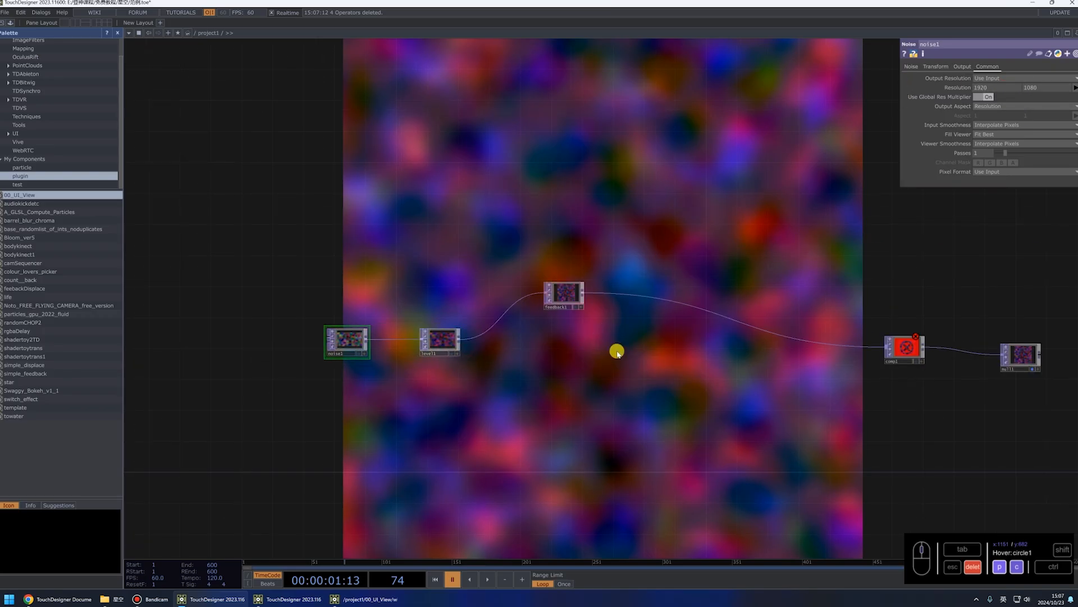
Add a Keyboard In CHOP and place it above the Feedback TOP
left_click(570, 300)
key("Tab")
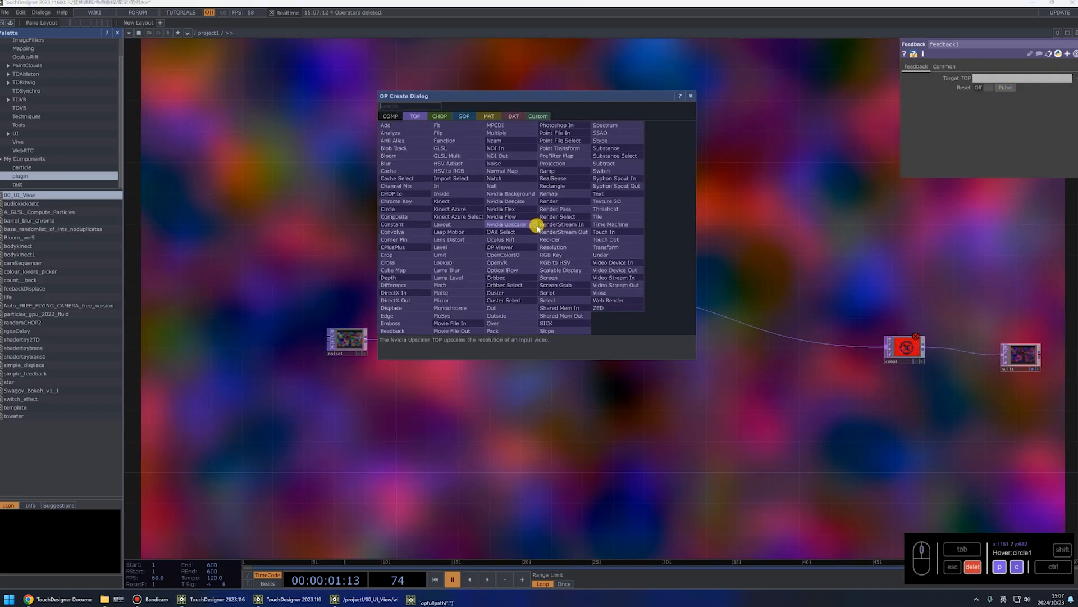
type("ke")
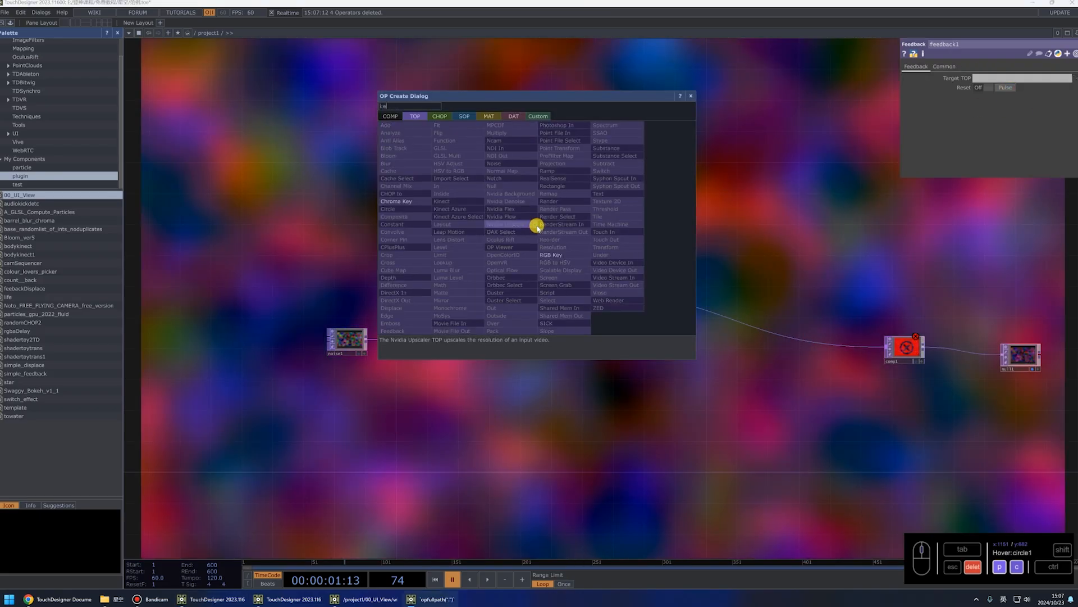
key("Tab")
left_click(504, 240)
left_click(541, 195)
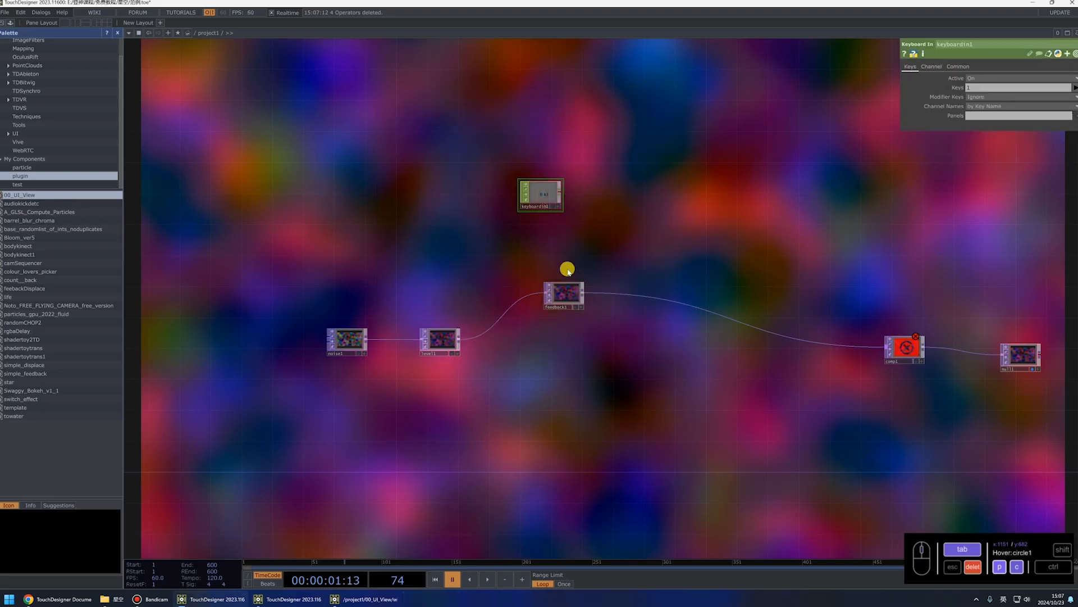
scroll(529, 230, "up", 3)
left_click_drag(558, 173, 586, 203)
Export the Keyboard In channel k1 to the Feedback TOP's Reset Pulse parameter and align the Keyboard In node above it
left_click(614, 373)
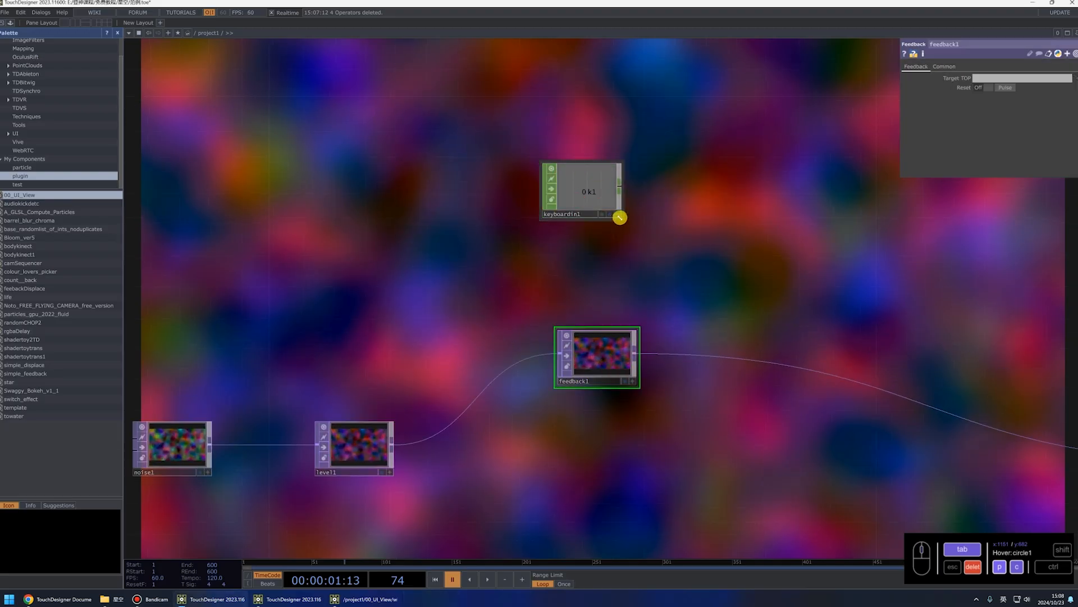
mouse_move(578, 188)
left_mouse_down()
mouse_move(1014, 96)
mouse_move(1011, 87)
left_mouse_up()
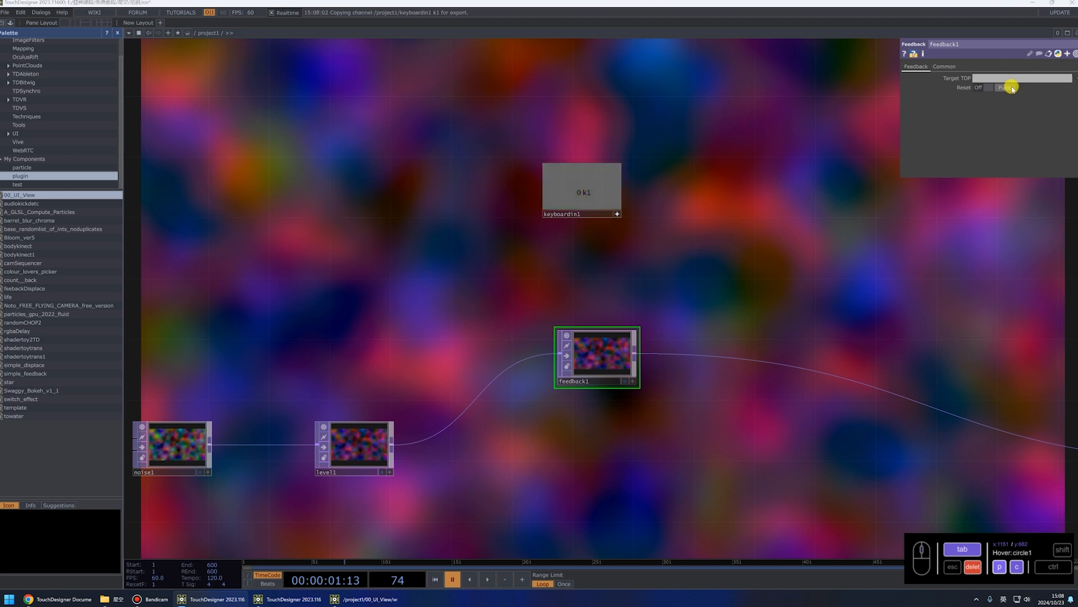
left_click(1015, 88)
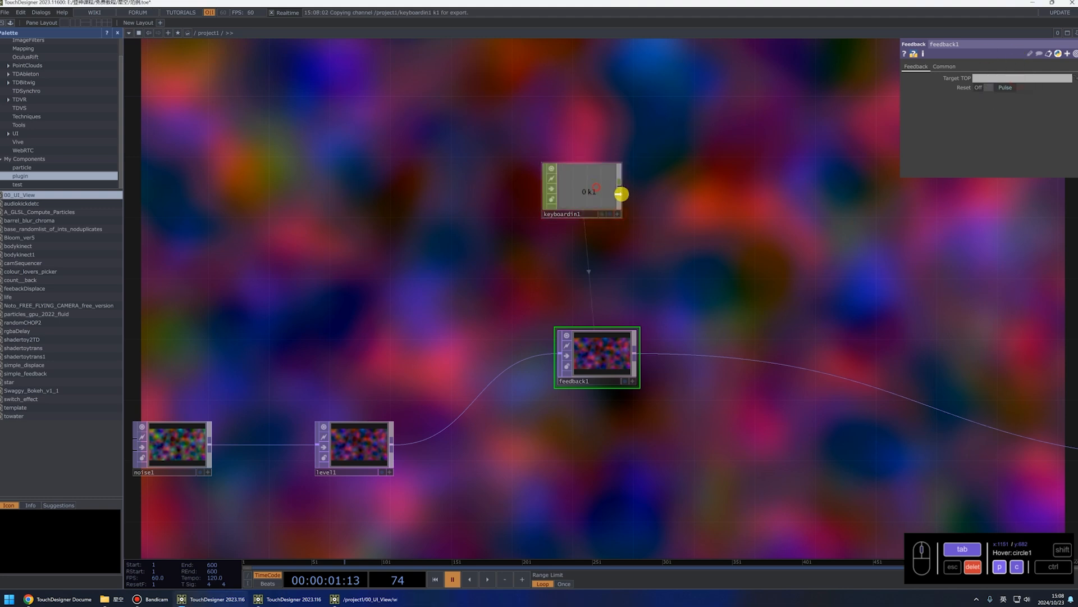
left_click_drag(621, 192, 653, 207)
left_click_drag(792, 349, 711, 298)
scroll(641, 260, "down", 4)
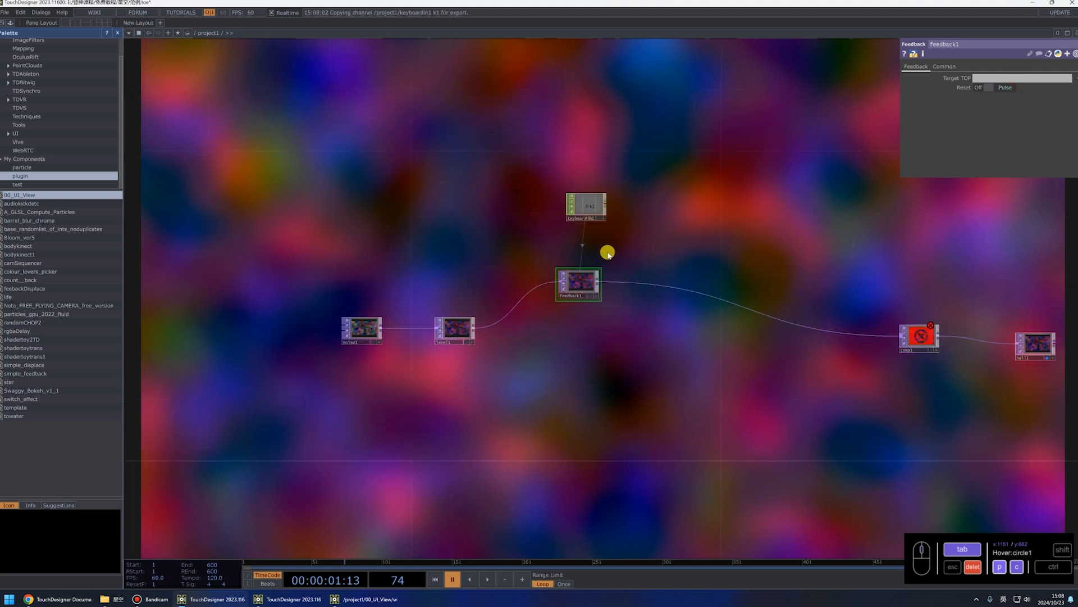
scroll(585, 231, "up", 4)
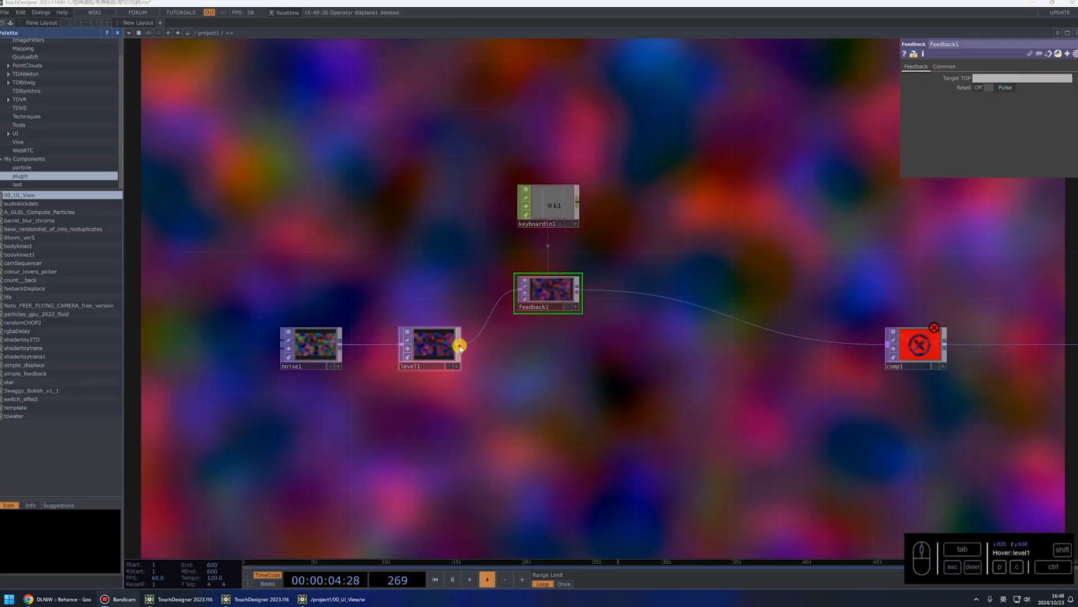
Wire the Level TOP into the Composite TOP as a second input and set the Feedback TOP's Target TOP to null1
left_click_drag(460, 349, 893, 344)
left_click(907, 364)
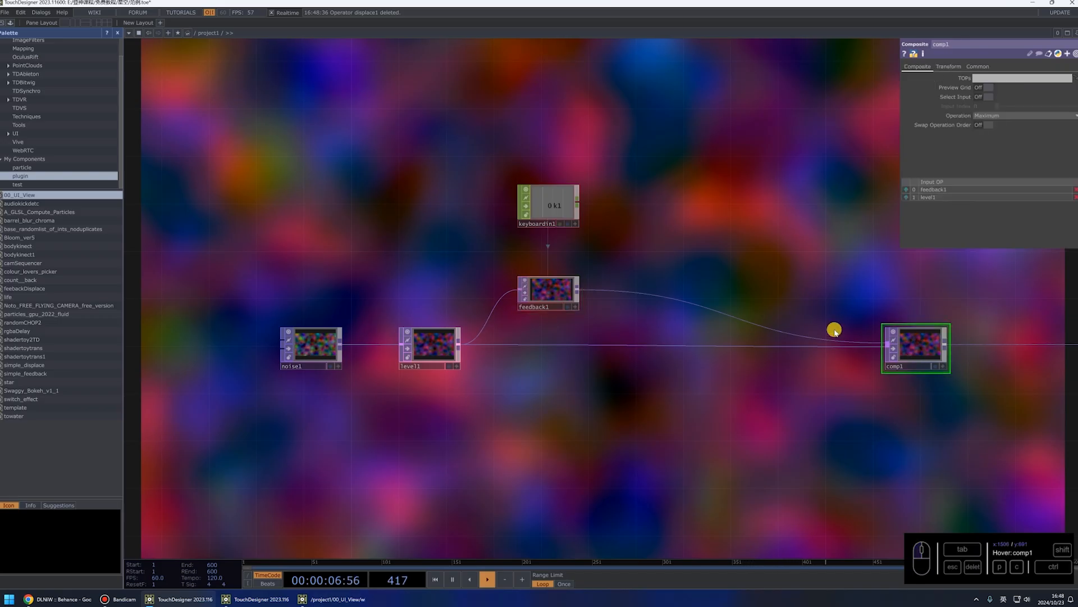
left_click(541, 296)
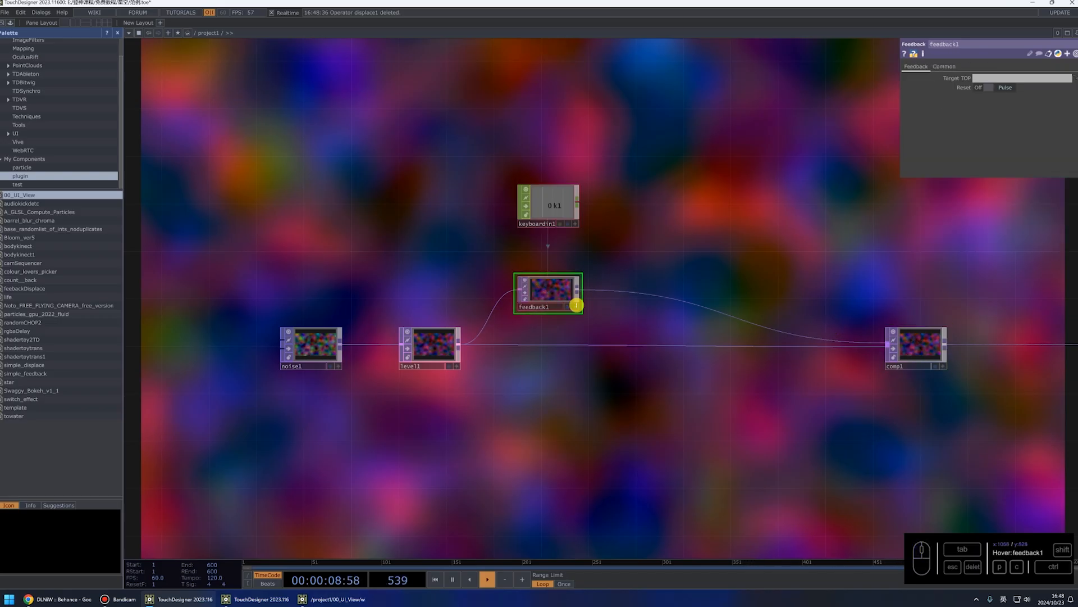
left_click_drag(859, 291, 785, 299)
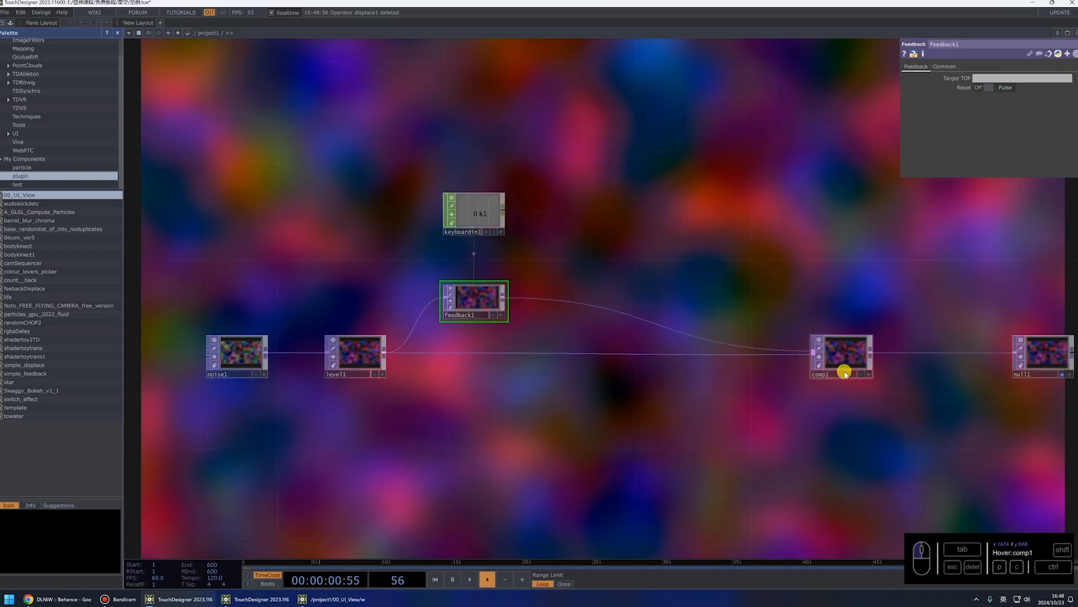
mouse_move(842, 358)
left_mouse_down()
mouse_move(842, 342)
mouse_move(842, 360)
left_mouse_up()
left_click_drag(986, 362, 814, 367)
left_click_drag(880, 359, 993, 79)
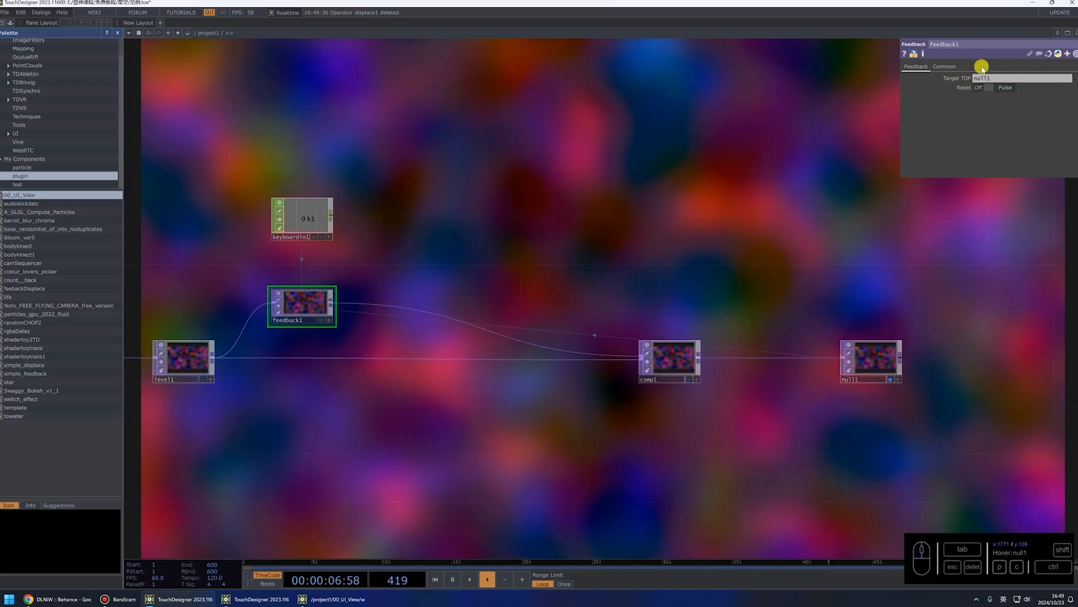
Insert a Displace TOP between the Feedback and Composite TOPs
key("Tab")
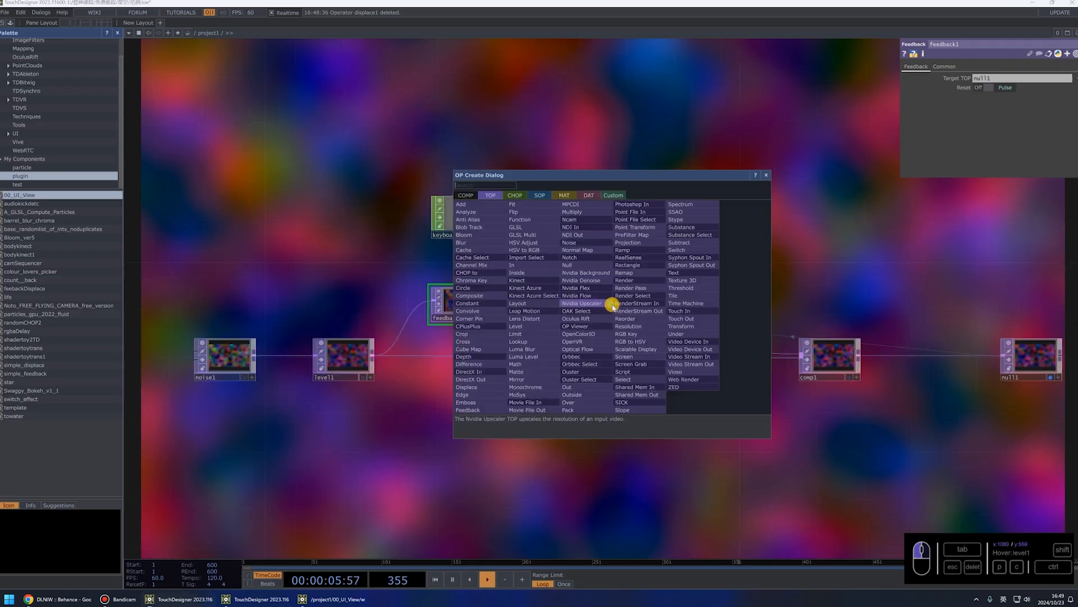
type("disp")
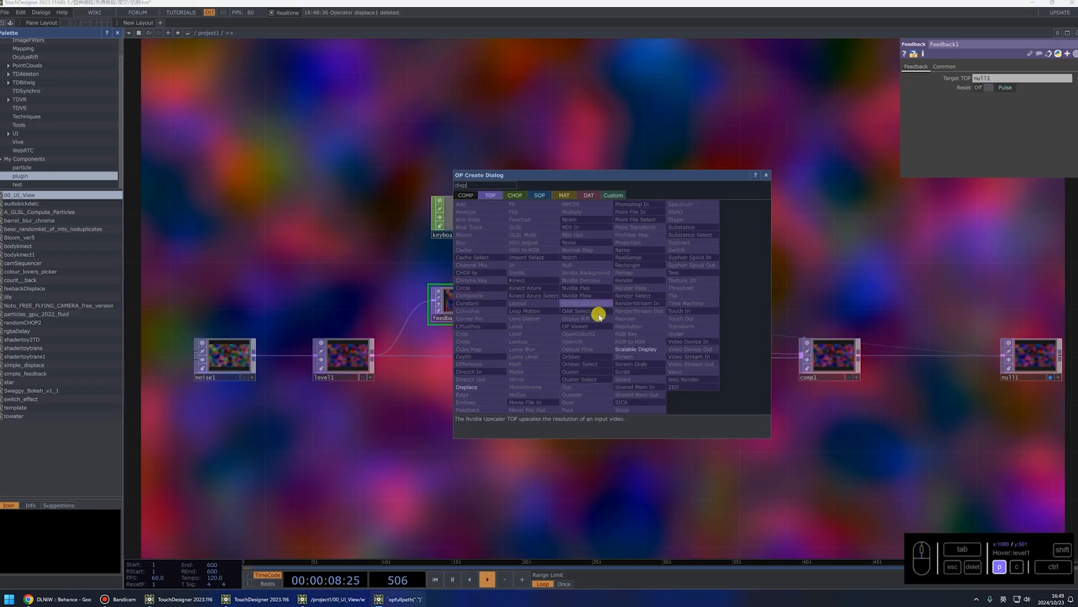
left_click(470, 387)
left_click(652, 303)
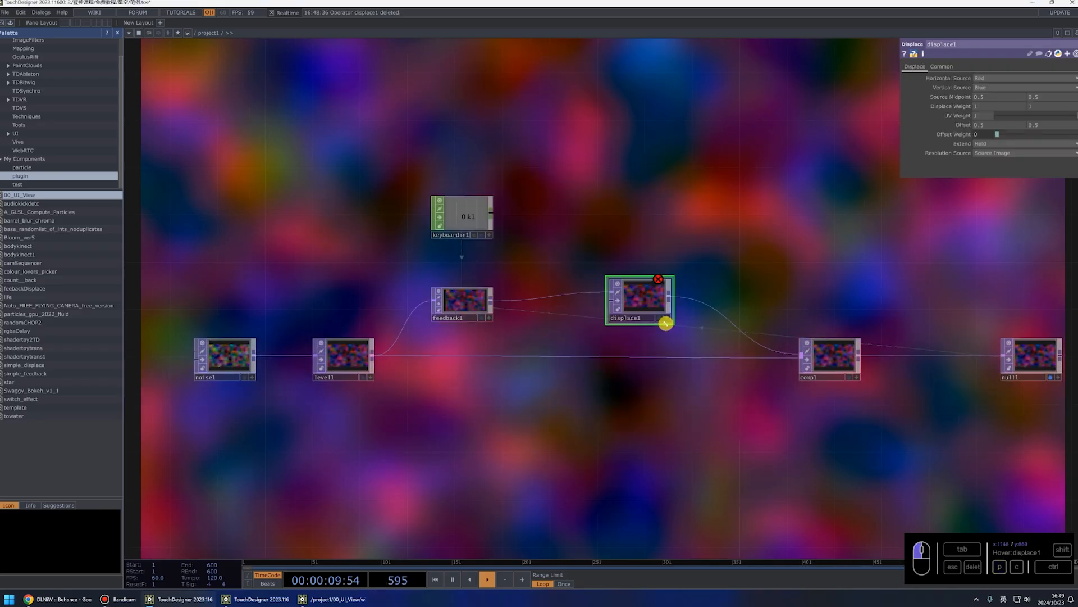
left_click_drag(651, 295, 657, 304)
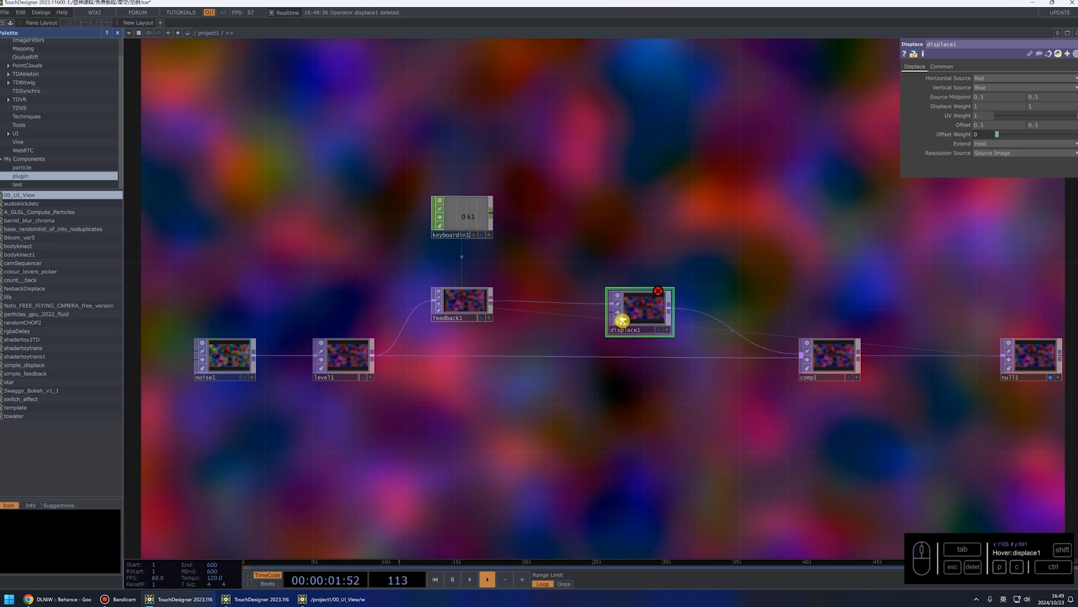
Branch a Slope TOP off the Level TOP's output and place it below the Feedback TOP
scroll(622, 321, "up", 2)
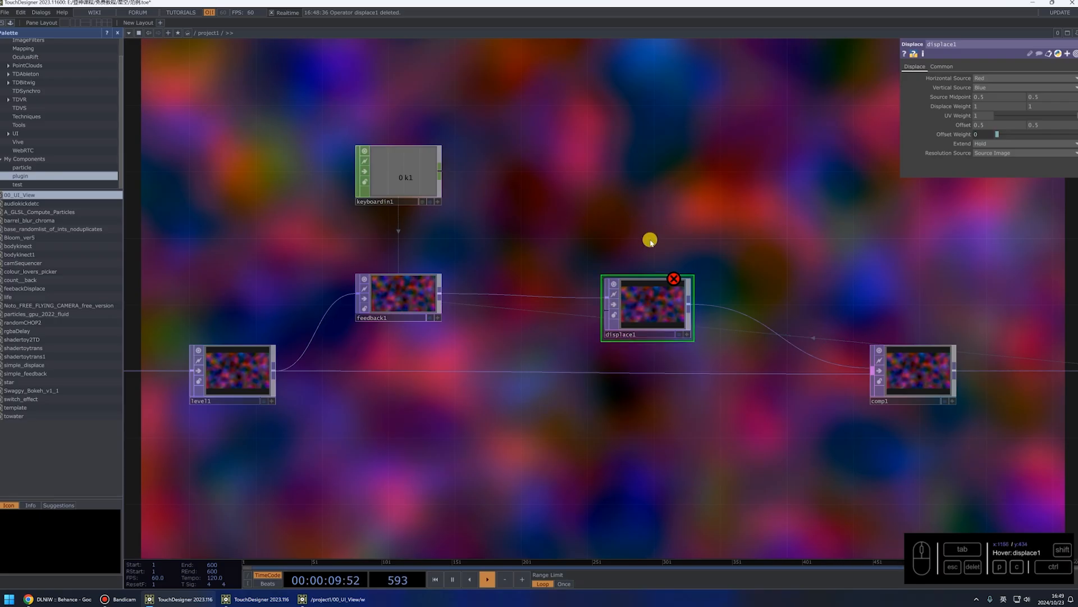
key("Escape")
scroll(287, 349, "up", 2)
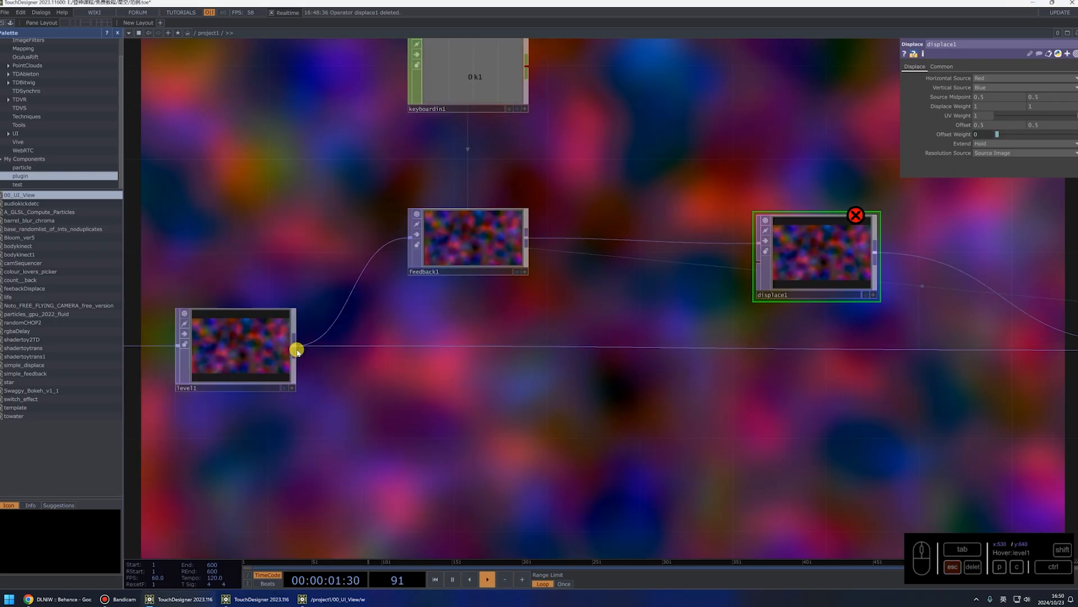
left_click(296, 346)
right_click(296, 346)
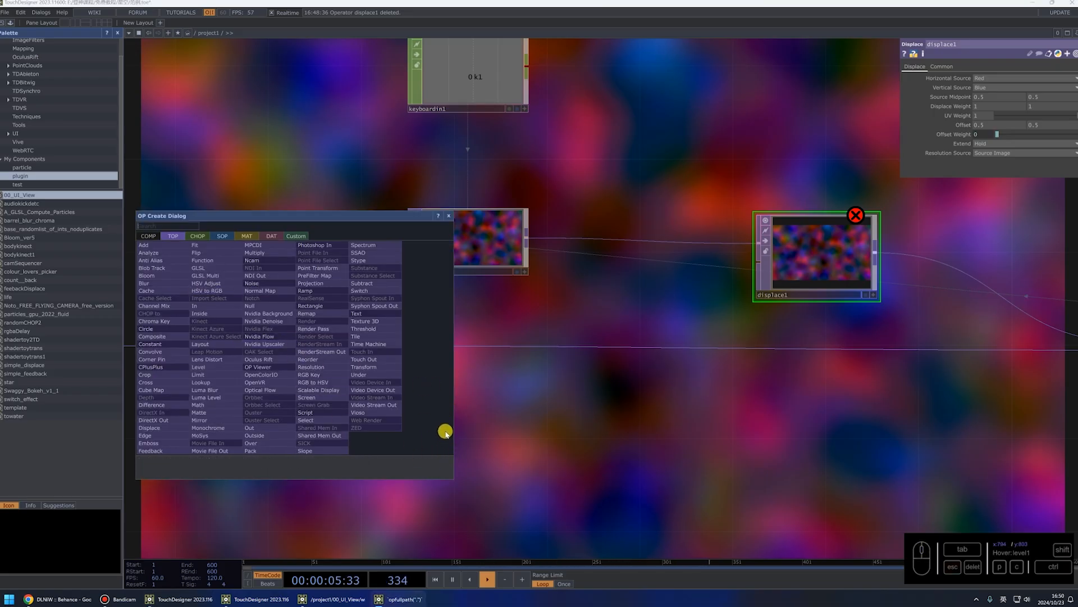
type("sl")
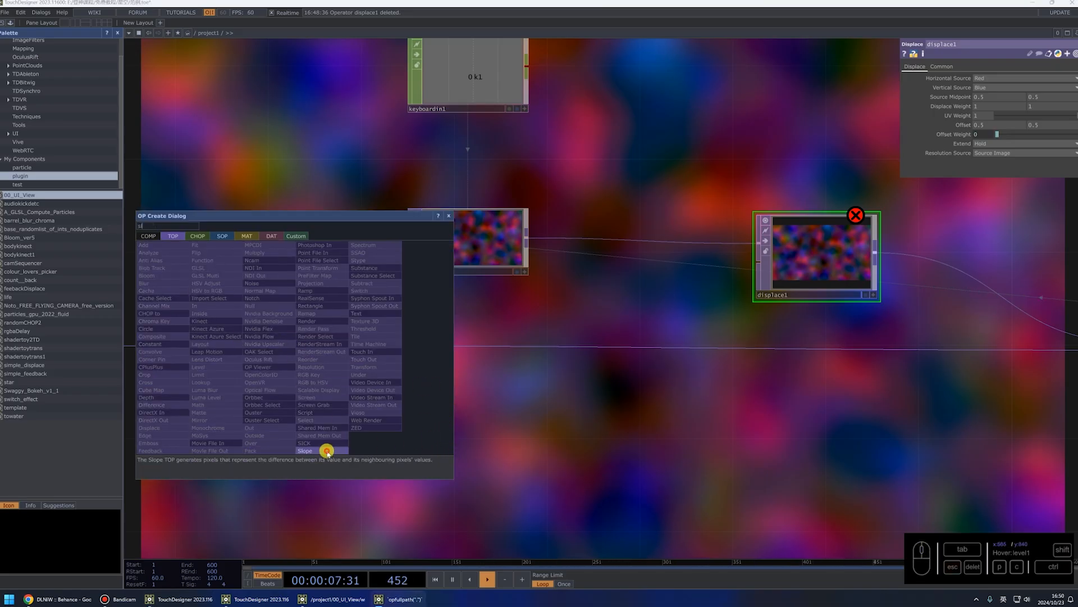
left_click(315, 450)
left_click(446, 442)
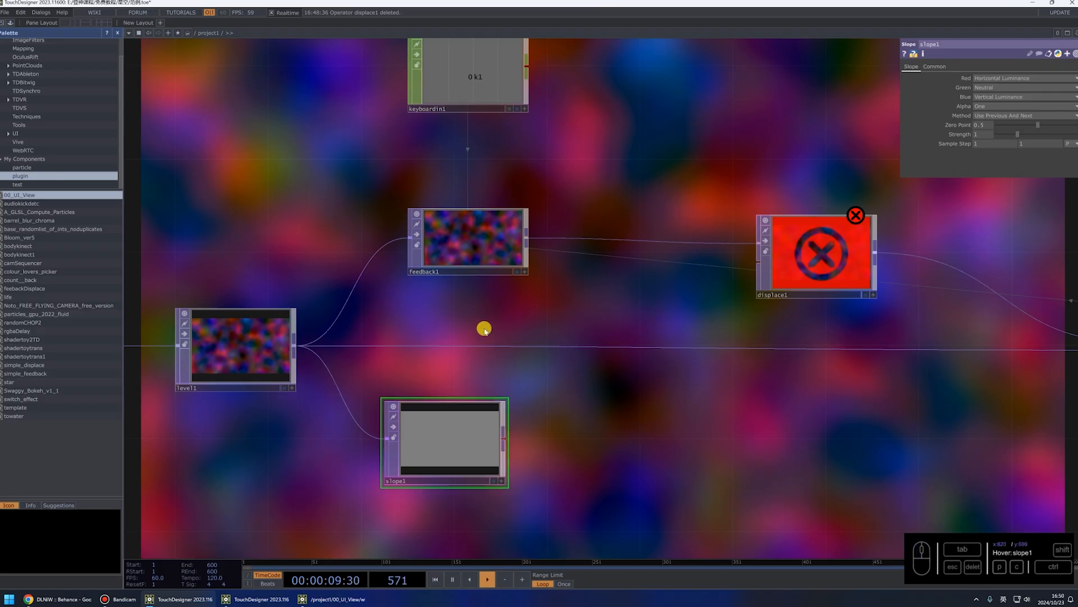
Switch the Slope TOP's viewer to Normalized Split and examine its separate color channels up close
key("shift+h")
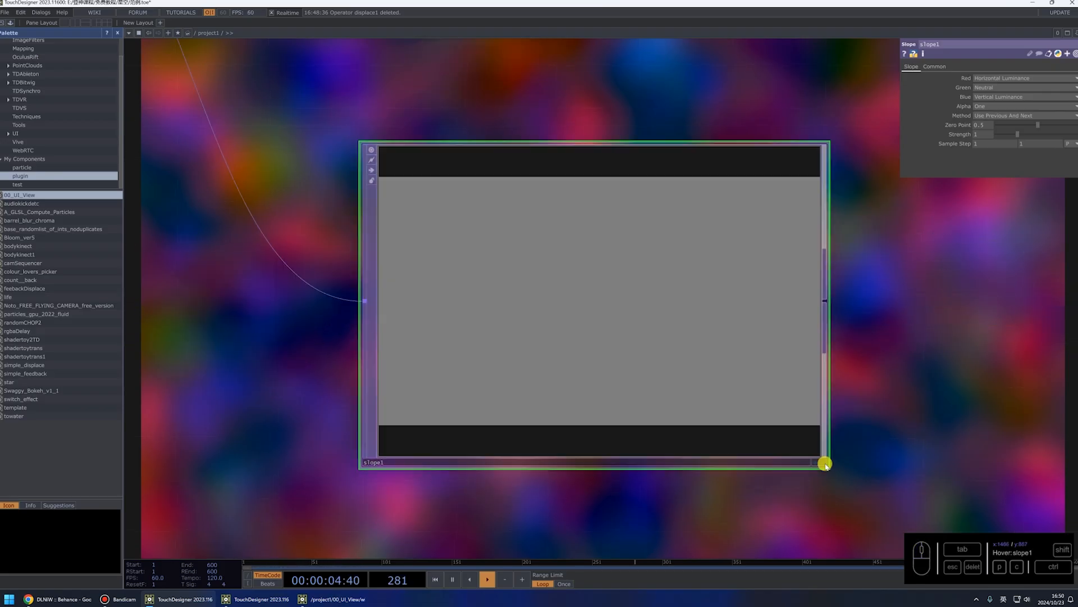
left_click(824, 462)
right_click(530, 277)
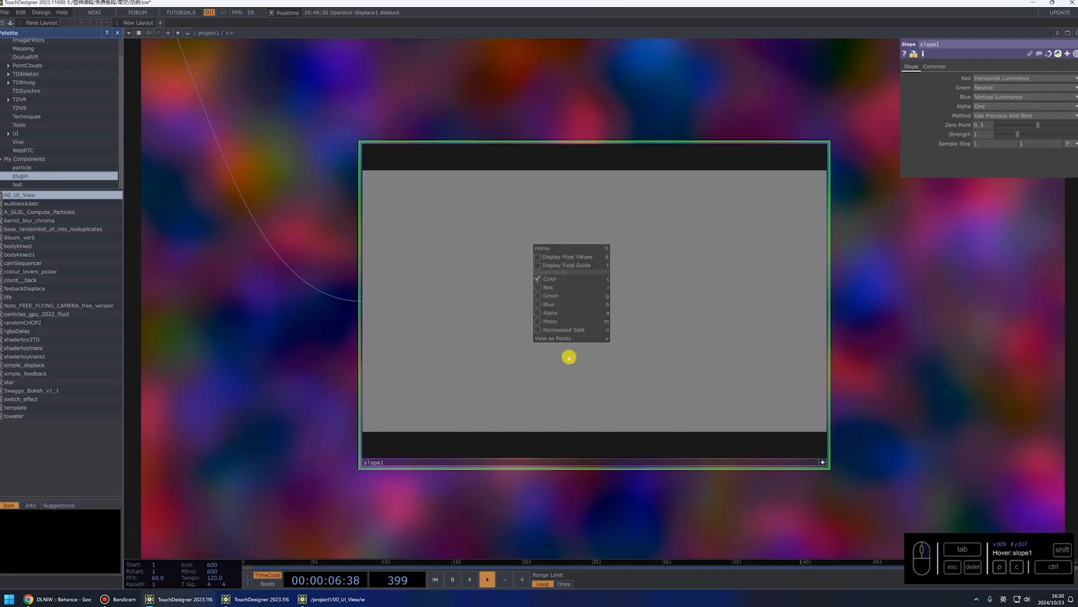
left_click(539, 333)
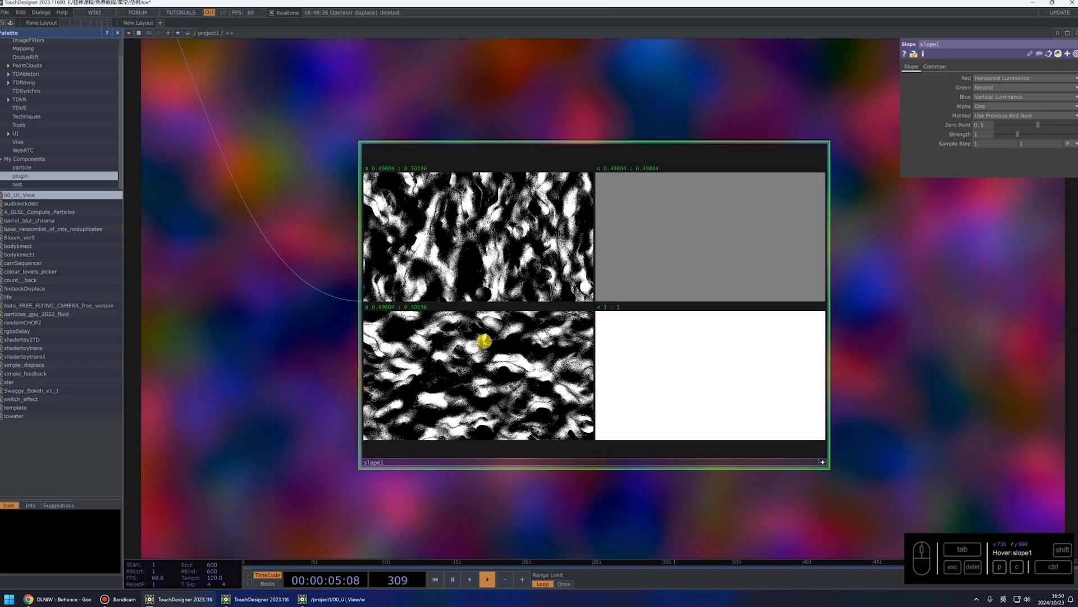
left_click(824, 464)
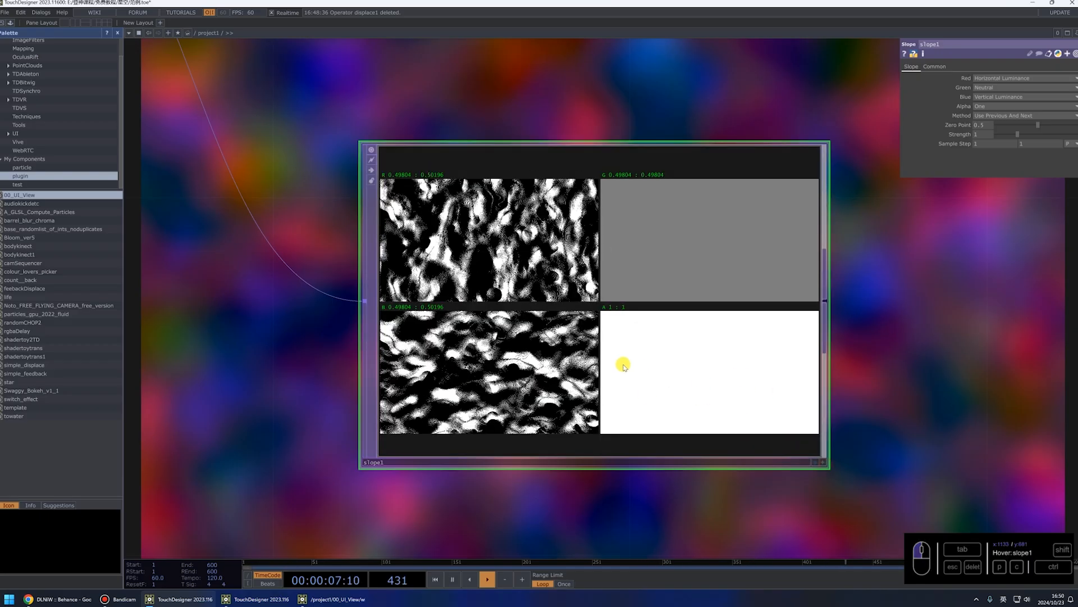
Set the Slope TOP's Strength to 6.2 and move the node further below the main chain
left_click(983, 136)
type("6.")
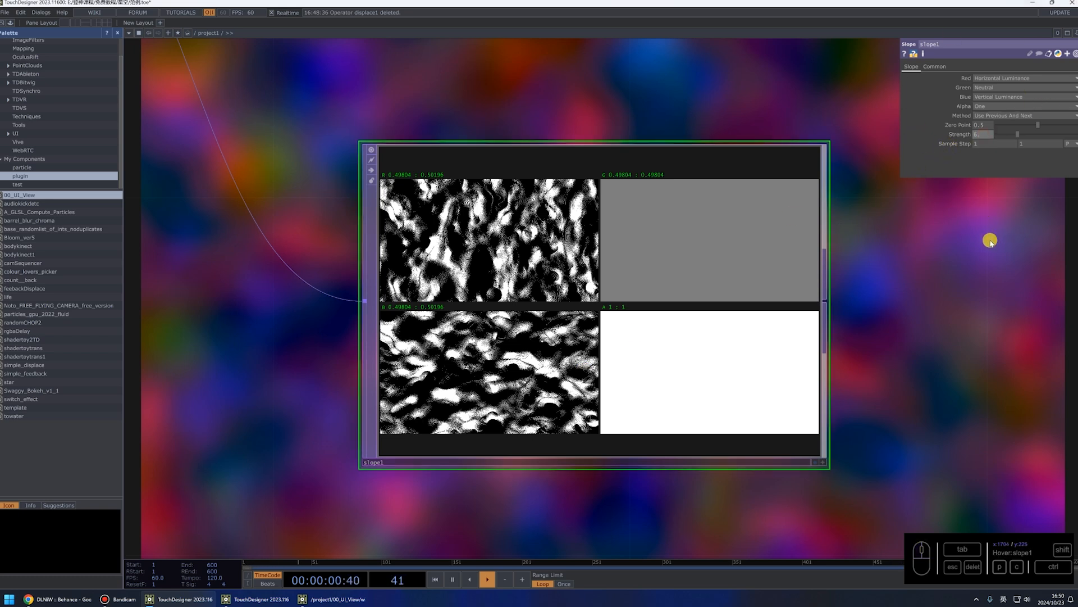
type("2")
key("Return")
scroll(686, 318, "down", 5)
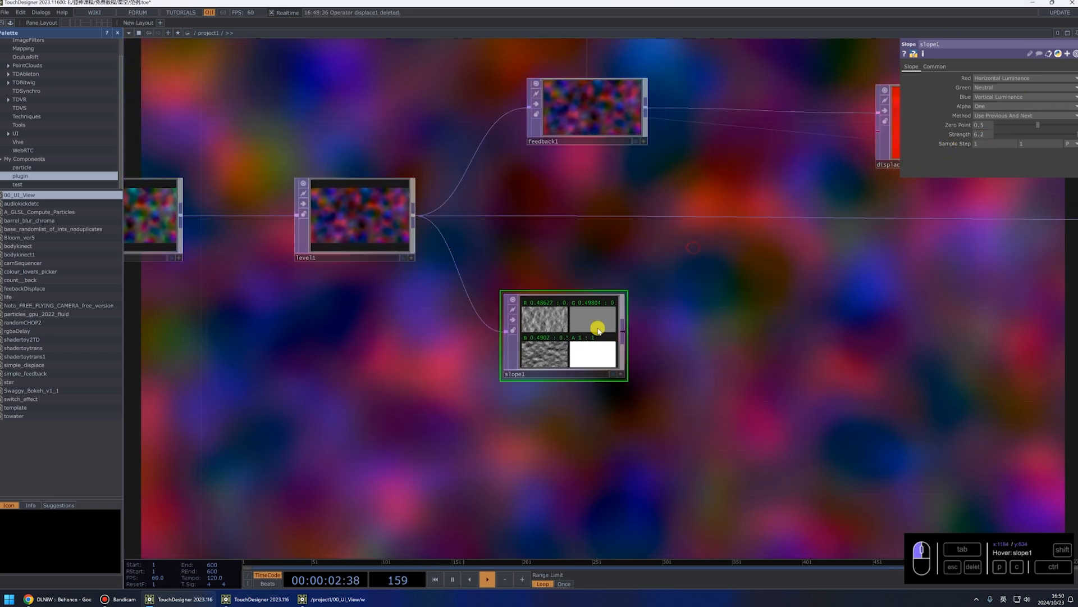
left_click_drag(598, 331, 536, 431)
left_click_drag(721, 380, 607, 389)
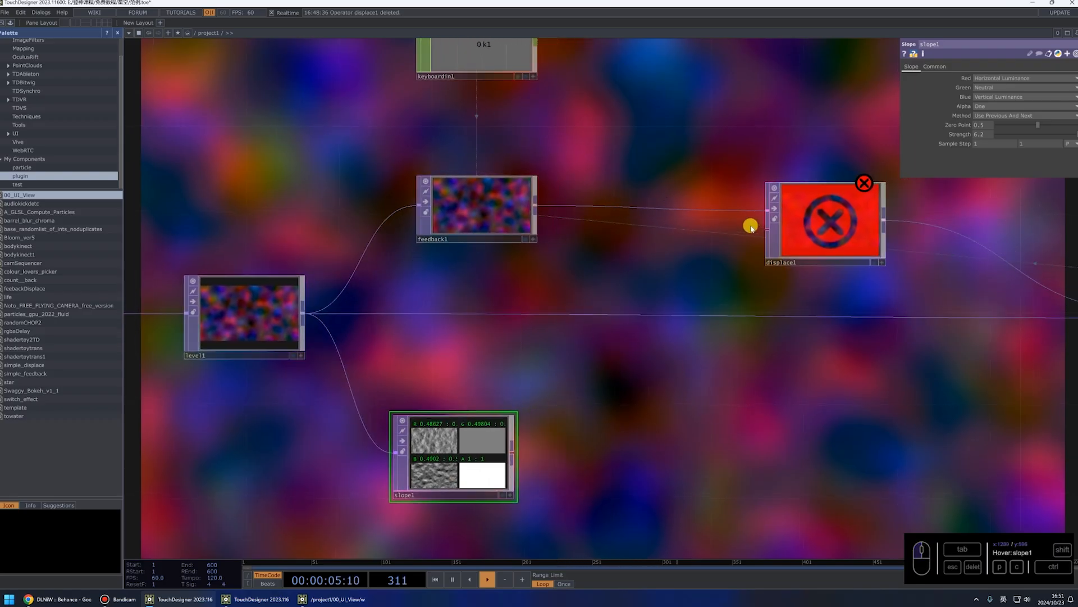
Set the Displace TOP's Displace Weight to 0.01 on both axes and wire the Slope TOP into its second input
left_click(819, 232)
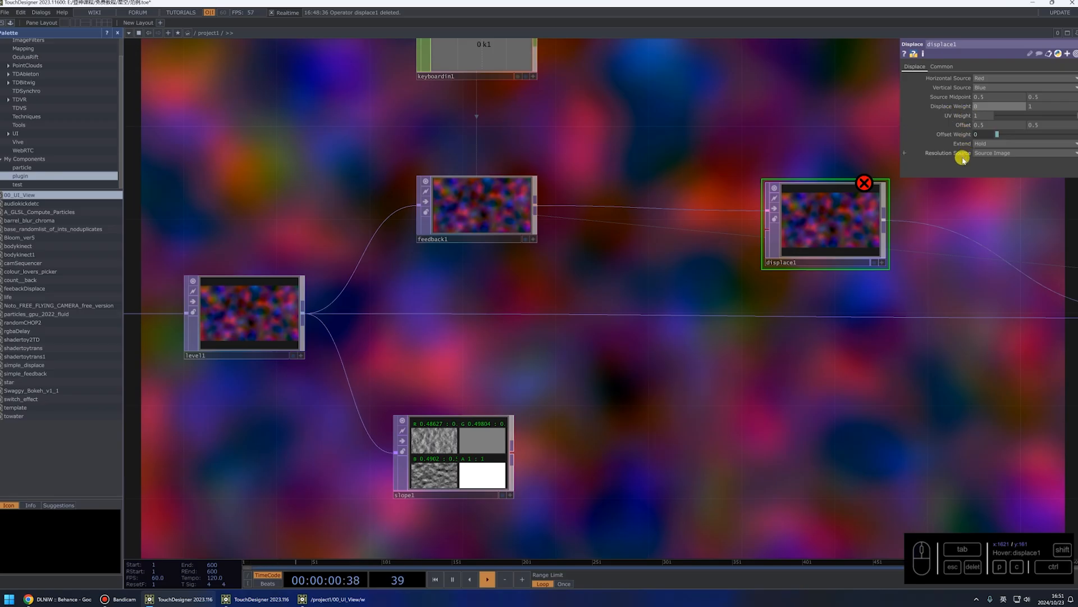
left_click_drag(1042, 105, 979, 149)
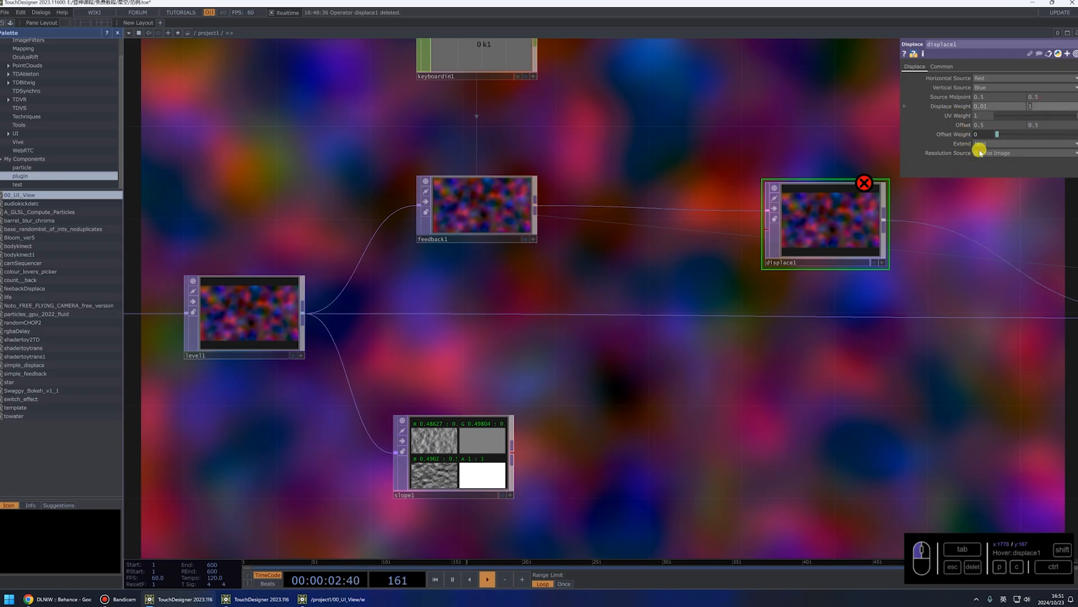
type("0.01")
left_click(673, 490)
left_click_drag(512, 452, 763, 232)
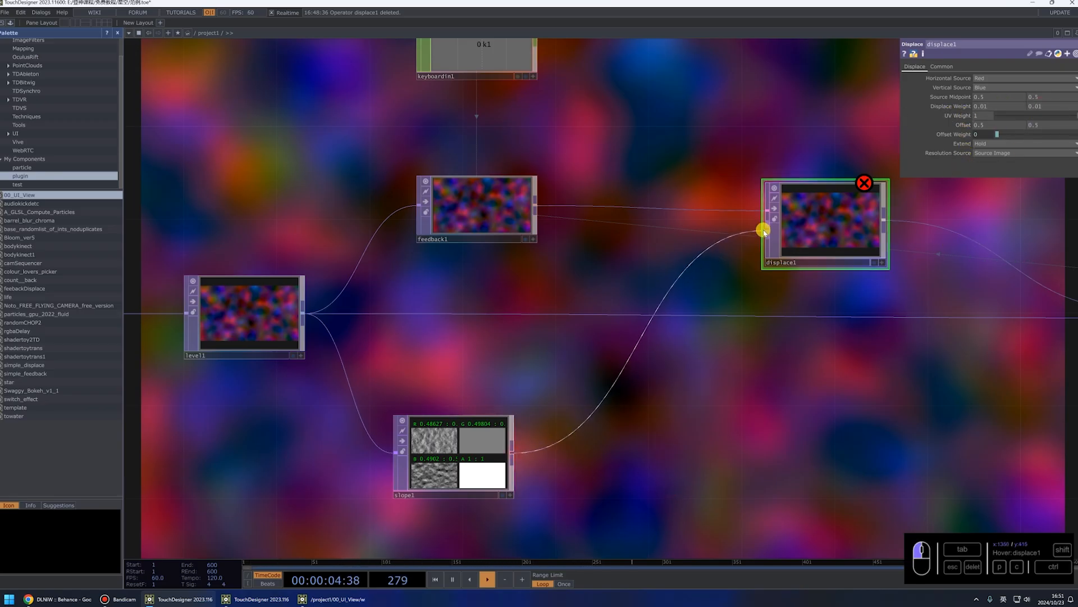
Set the Pixel Format of the source Noise TOP feeding the Level TOP to 32-bit float (RGBA)
left_click_drag(614, 392, 294, 433)
scroll(890, 305, "down", 6)
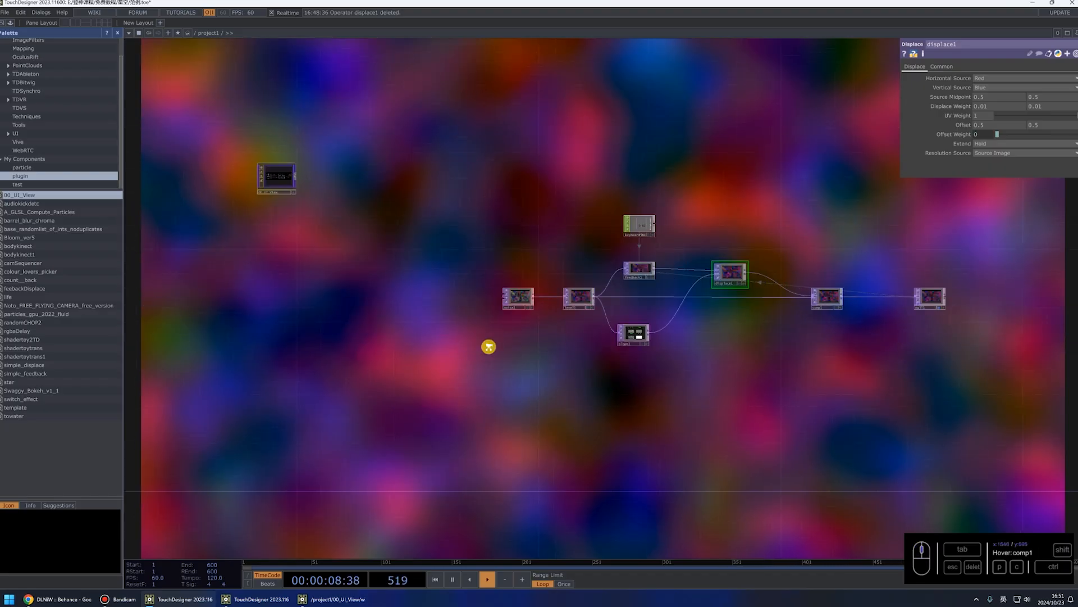
scroll(486, 345, "up", 3)
left_click(249, 281)
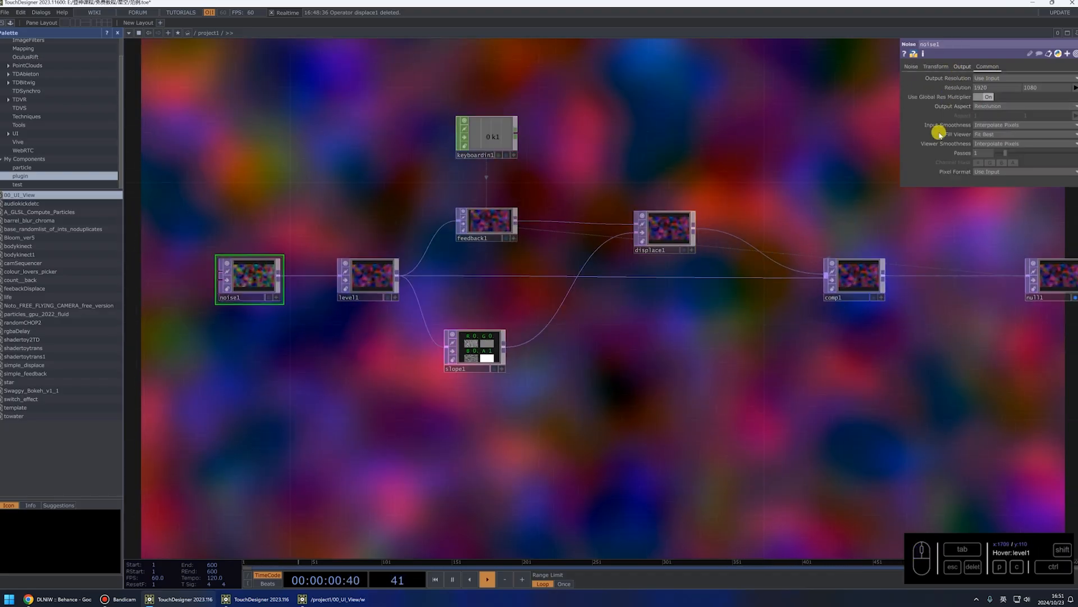
left_click(1000, 172)
left_click(987, 216)
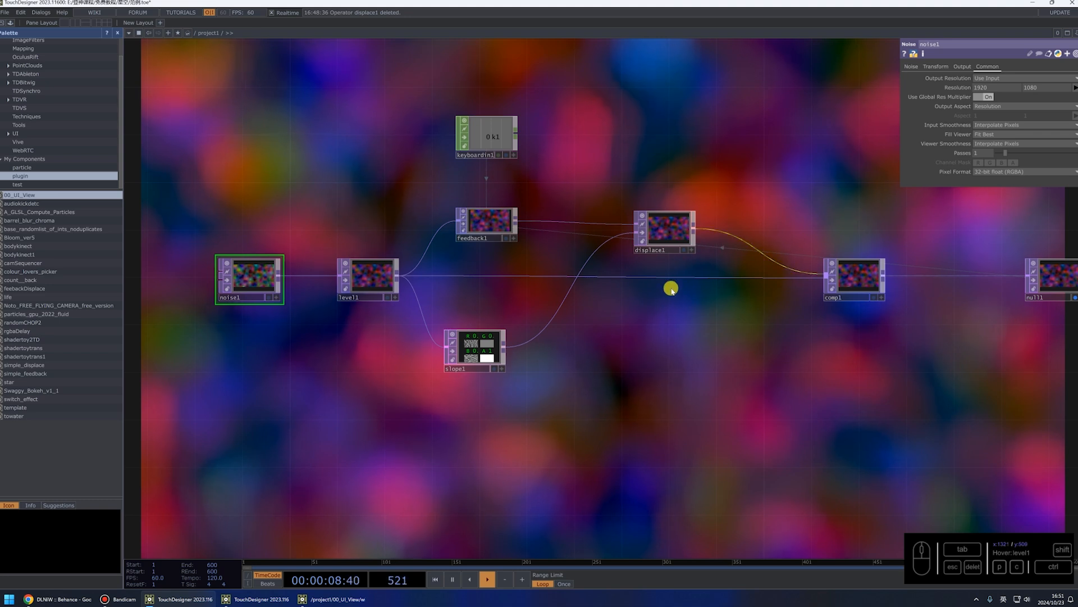
Raise the Displace TOP's Displace Weight to 0.016 on both axes
left_click(685, 247)
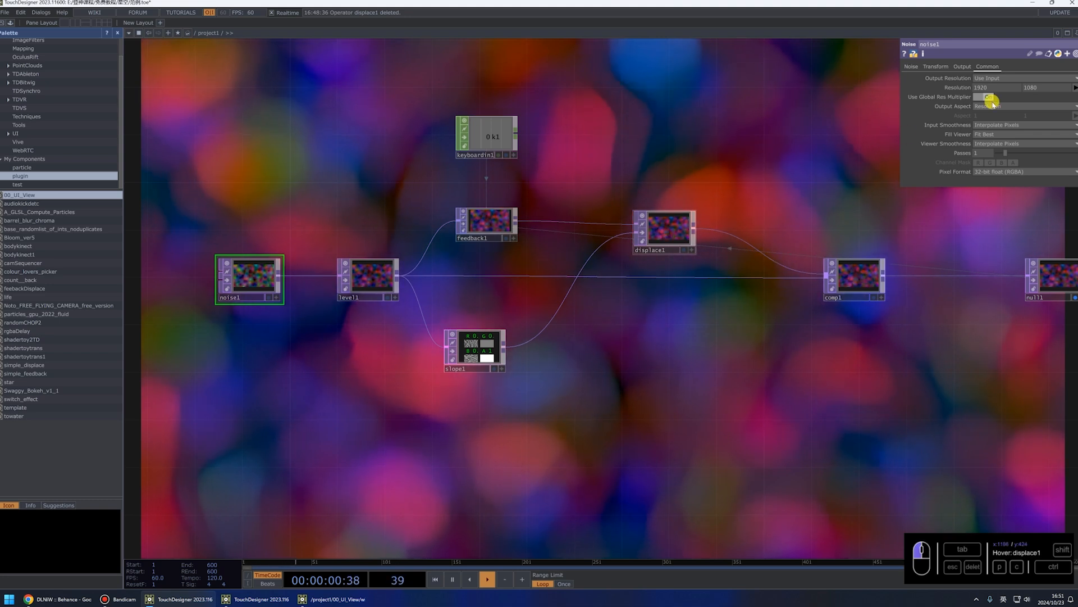
left_click(992, 105)
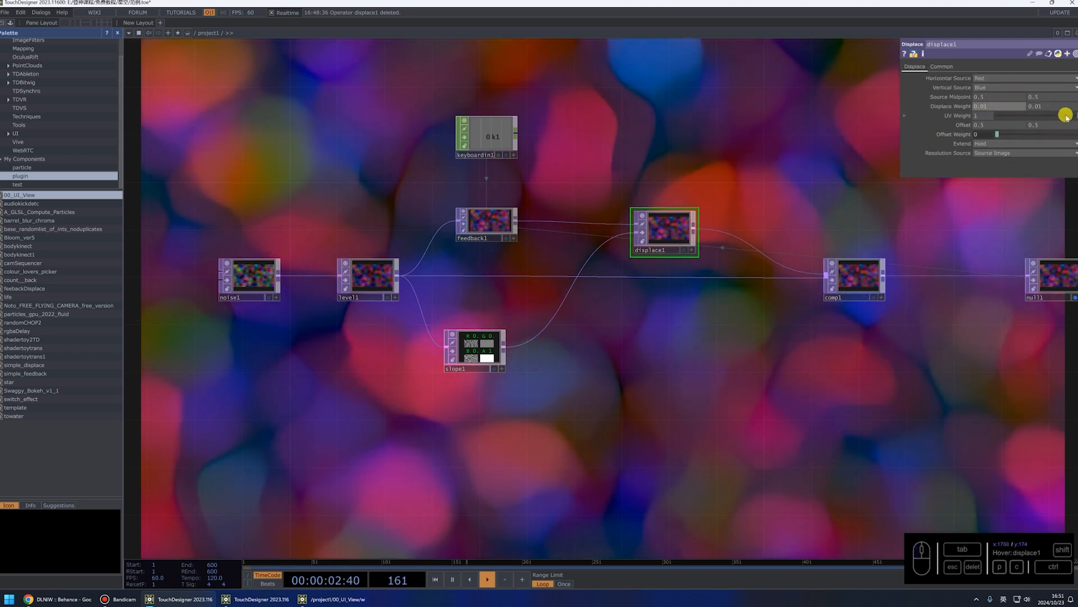
left_click(1050, 107)
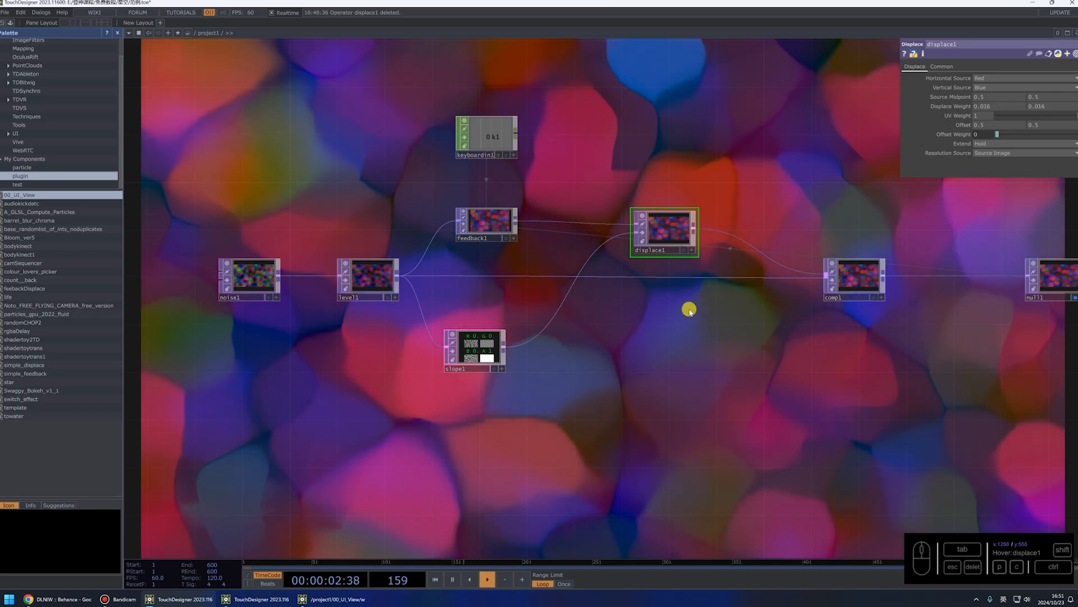
Spread out the network by moving the Composite, Displace and Slope TOPs further along the chain, away from the Feedback TOP
scroll(539, 318, "down", 2)
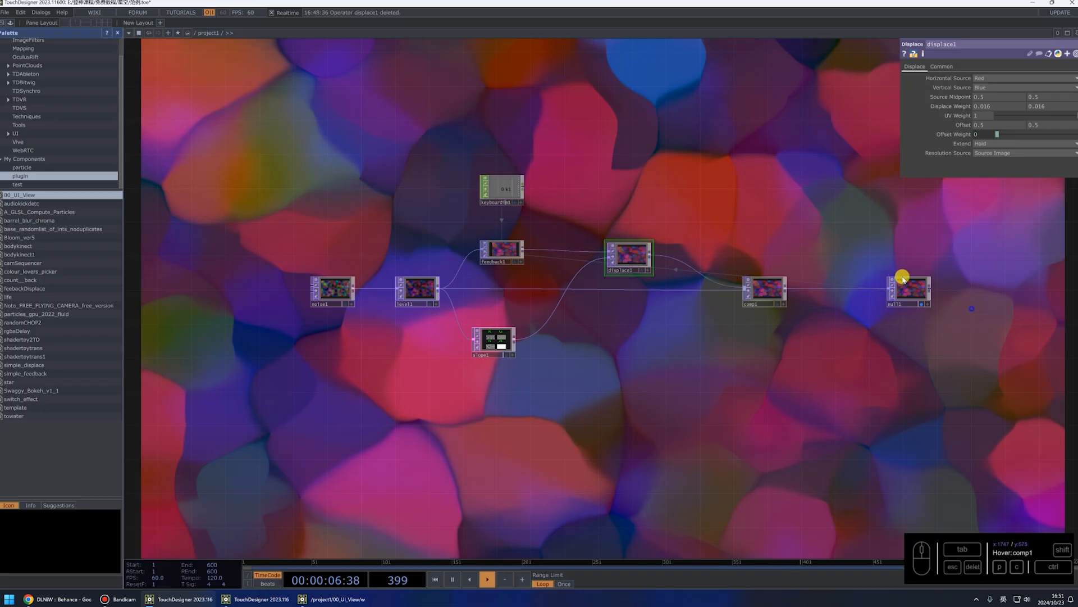
left_click_drag(761, 295, 949, 296)
left_click_drag(641, 261, 880, 262)
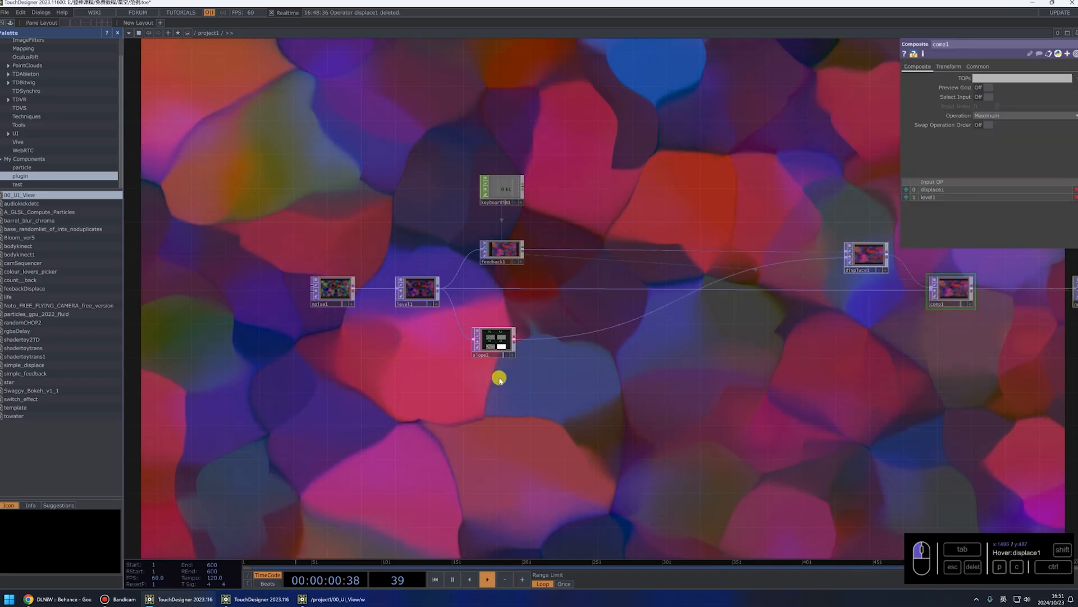
left_click_drag(508, 331, 693, 353)
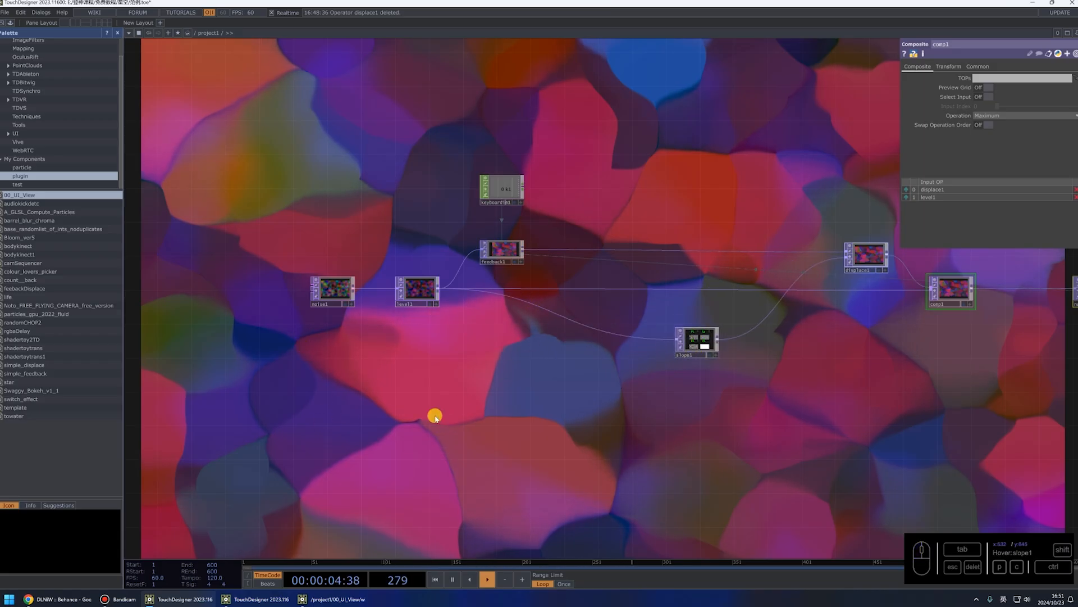
Insert a second Displace TOP on the wire between the Feedback TOP and the existing Displace TOP
left_click_drag(493, 233, 504, 276)
right_click(561, 292)
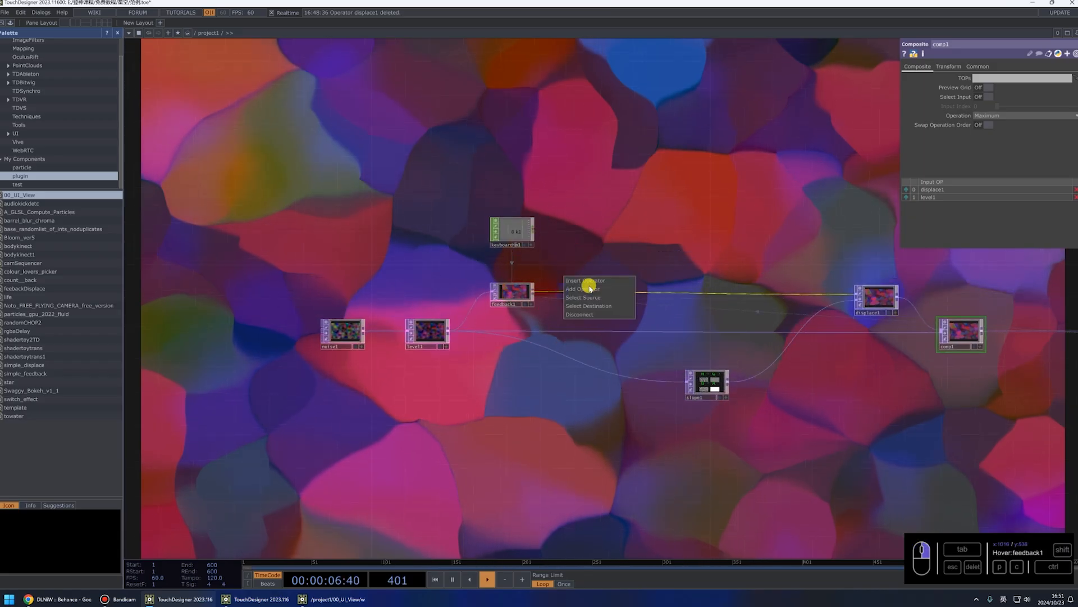
left_click(591, 281)
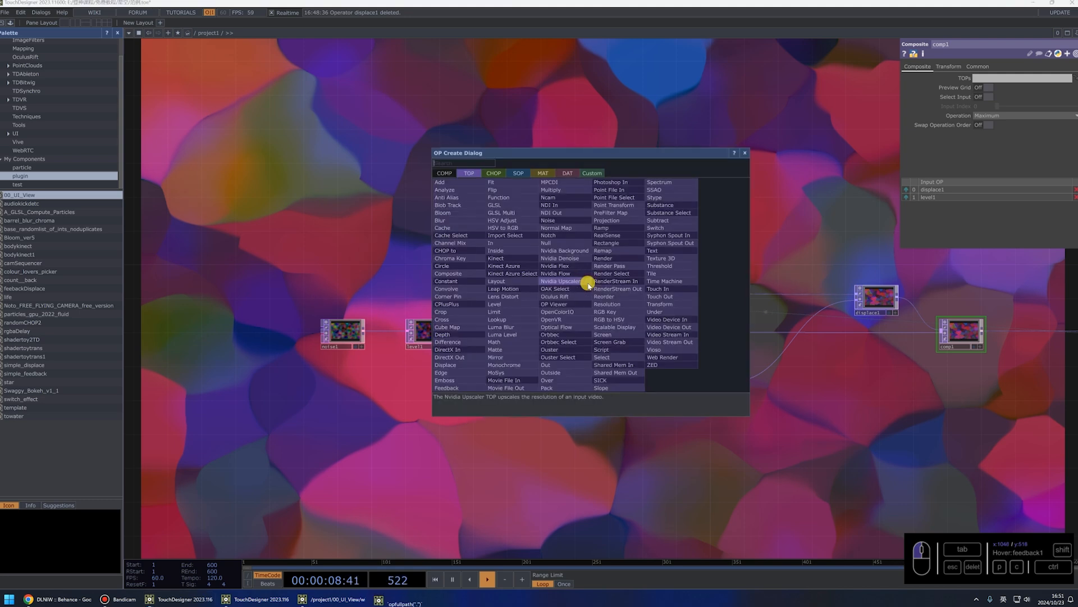
left_click(466, 363)
left_click(655, 296)
Add a new Noise TOP in the empty space above the Keyboard In CHOP
key("Tab")
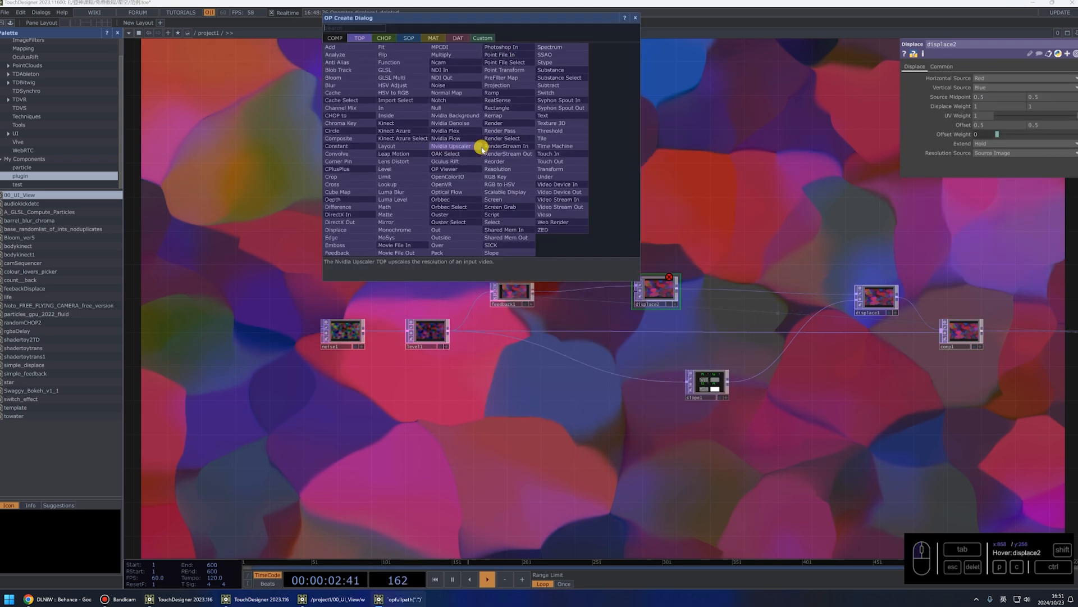
type("noi")
left_click(448, 85)
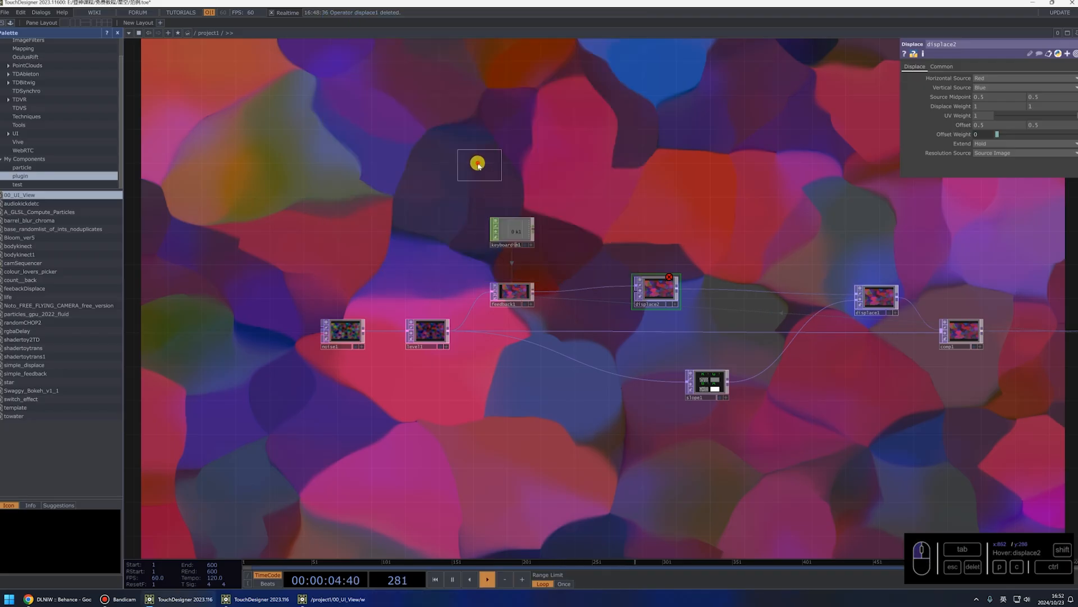
left_click(477, 163)
Set the new Noise TOP's resolution to 1920 x 1080 and its Pixel Format to 32-bit float (RGBA)
scroll(479, 195, "up", 5)
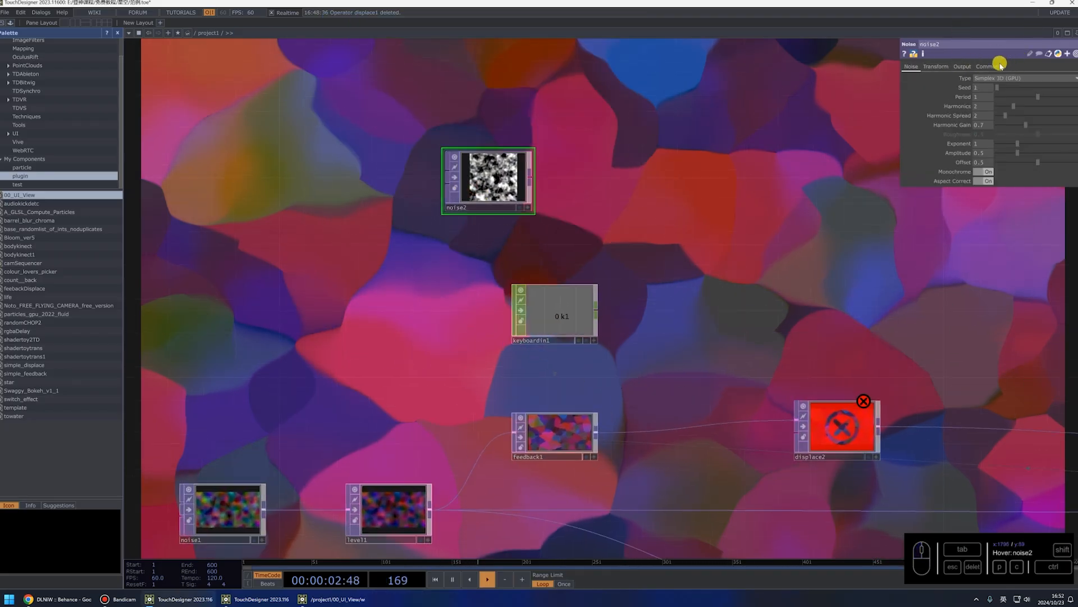
left_click(988, 66)
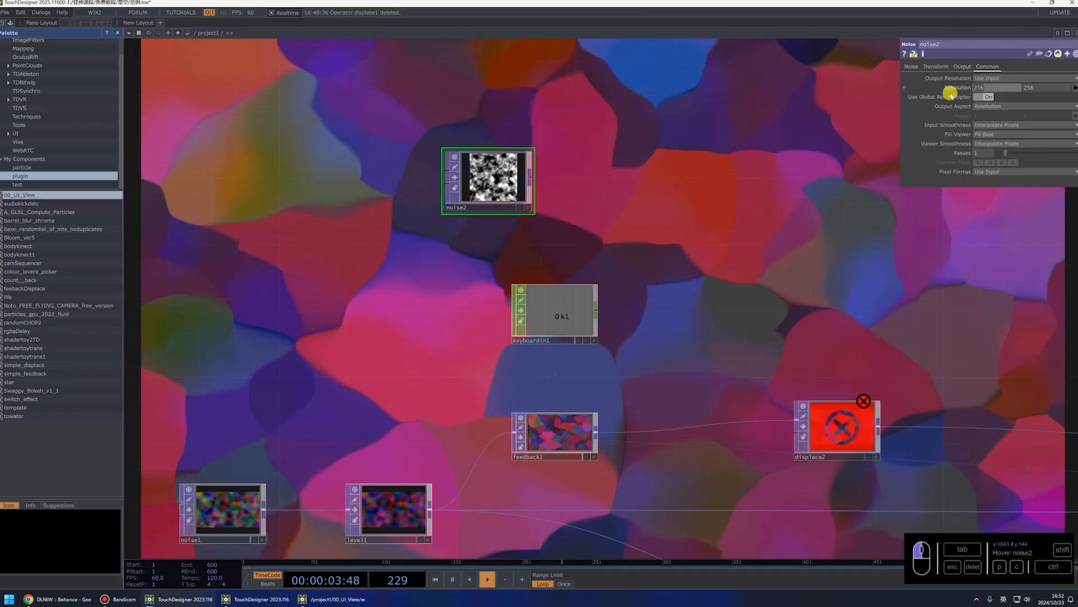
type("1920")
left_click_drag(1042, 88, 953, 99)
type("1")
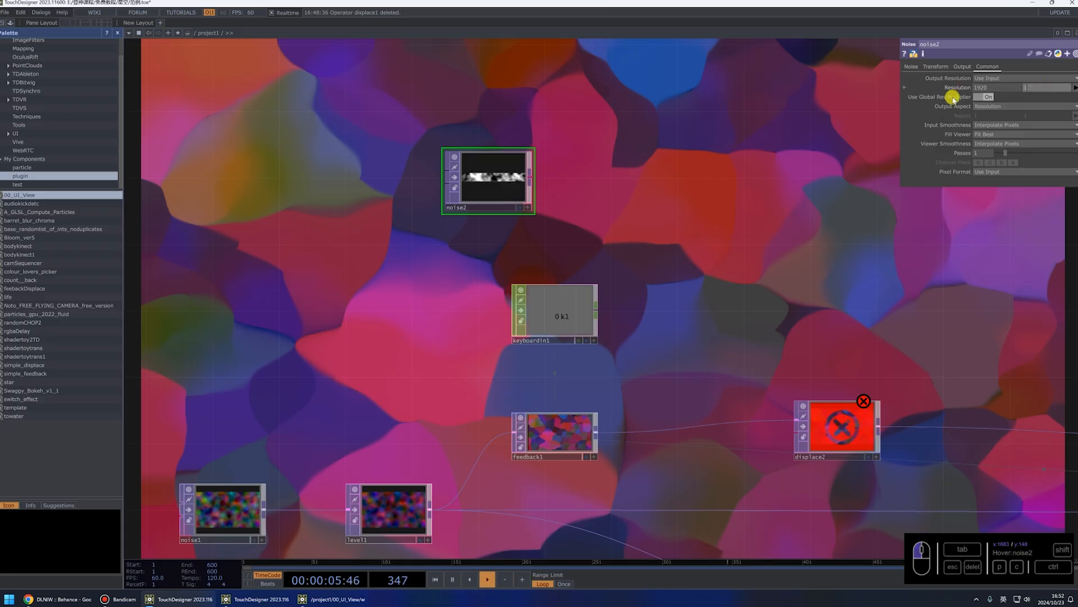
type("080")
left_click(991, 172)
left_click(1005, 211)
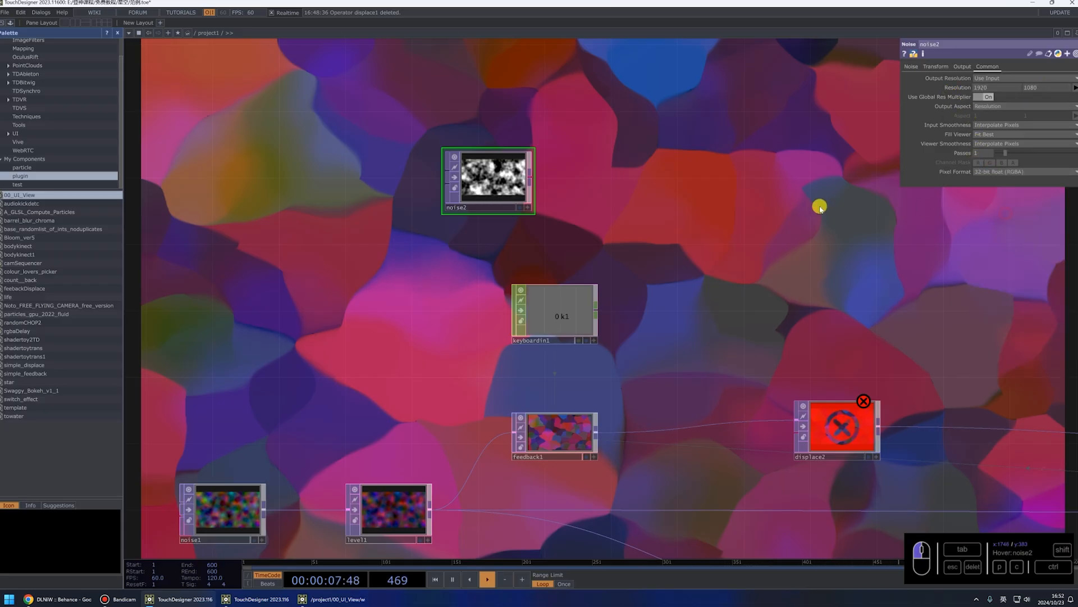
Turn off Monochrome on the new Noise TOP and set its Period to 0.9 and Harmonics to 0
left_click(907, 66)
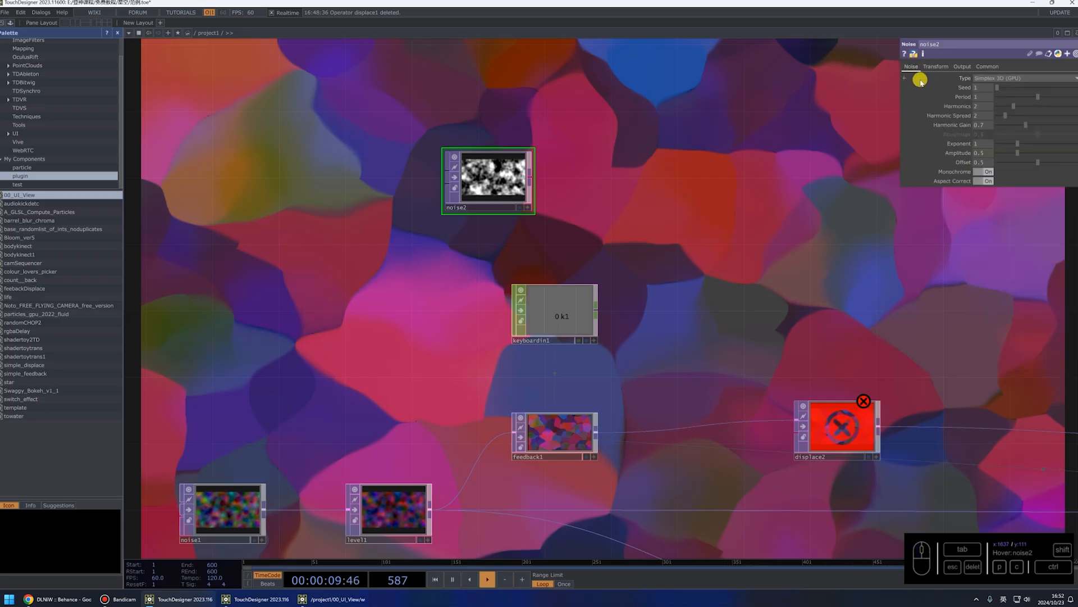
left_click(987, 173)
scroll(530, 178, "up", 5)
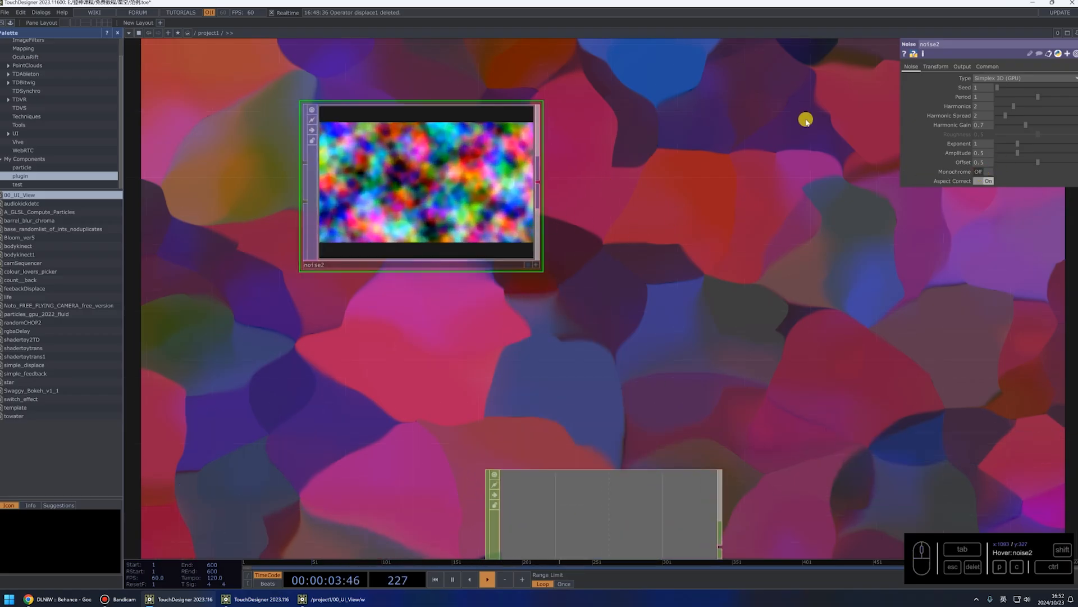
left_click_drag(1036, 96, 1033, 96)
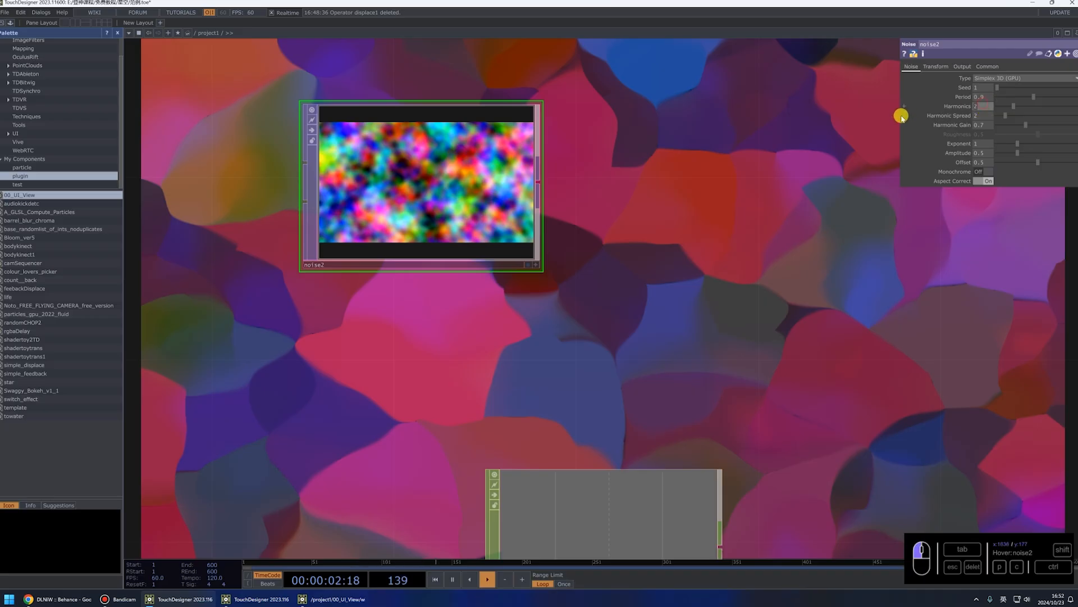
left_click_drag(901, 116, 681, 263)
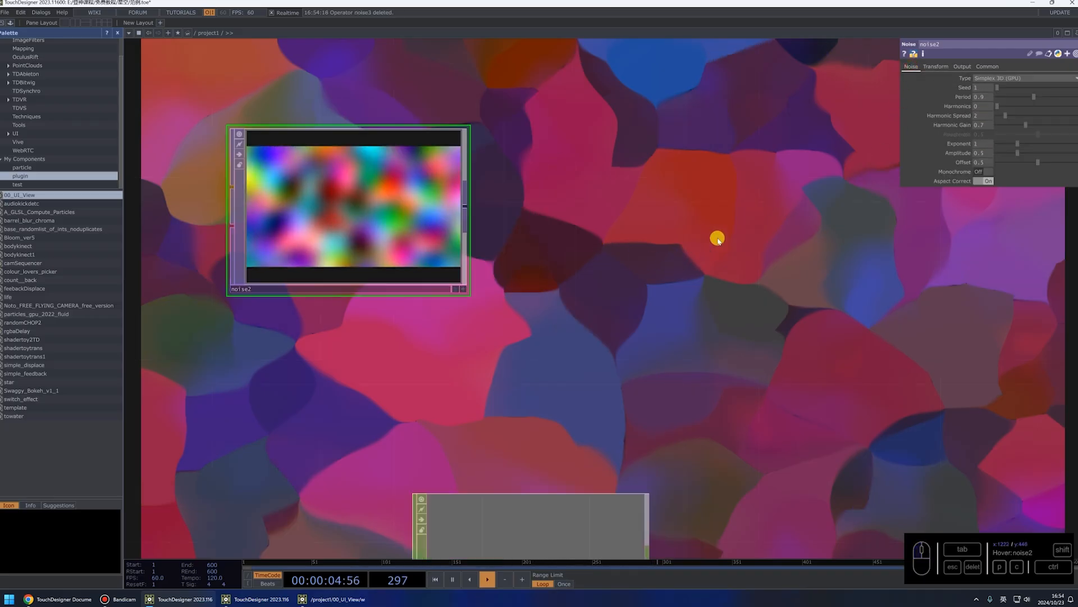
Add another Noise TOP beside noise2 and turn off its Monochrome option
key("Tab")
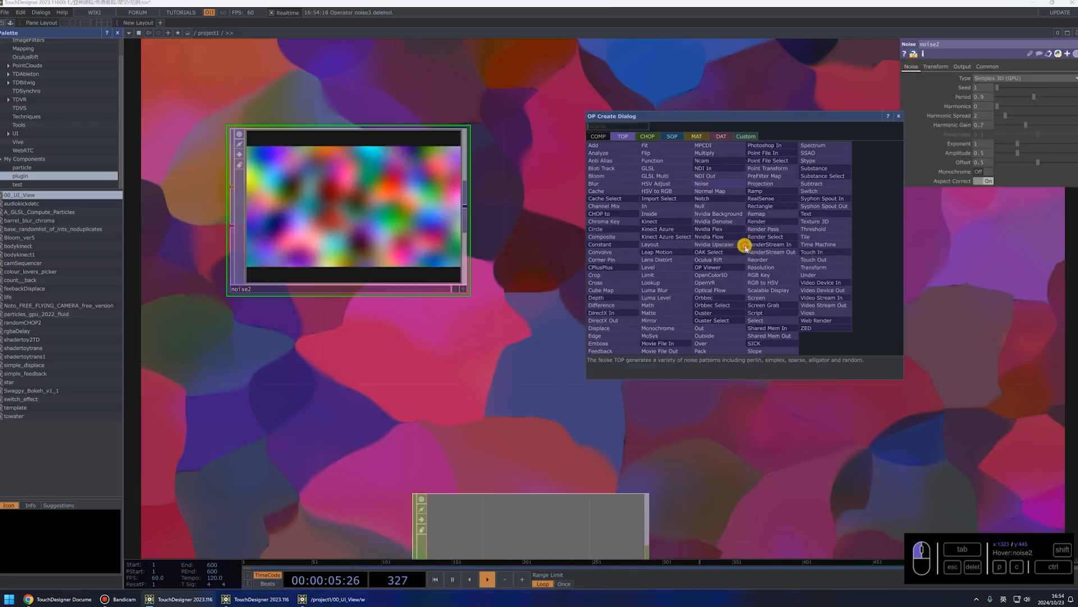
type("no")
left_click(710, 183)
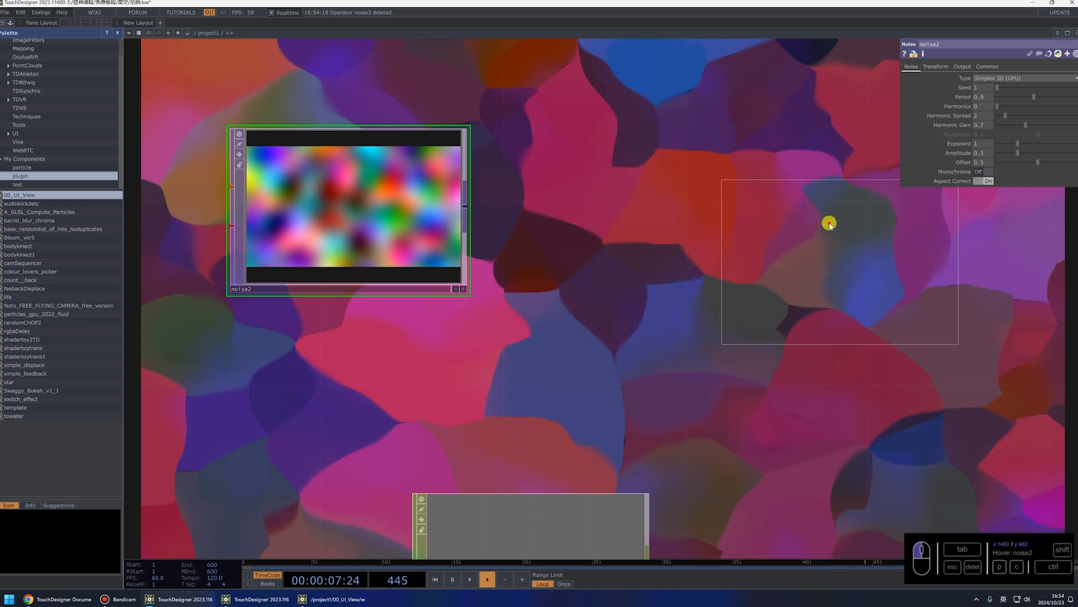
left_click(828, 221)
left_click(981, 172)
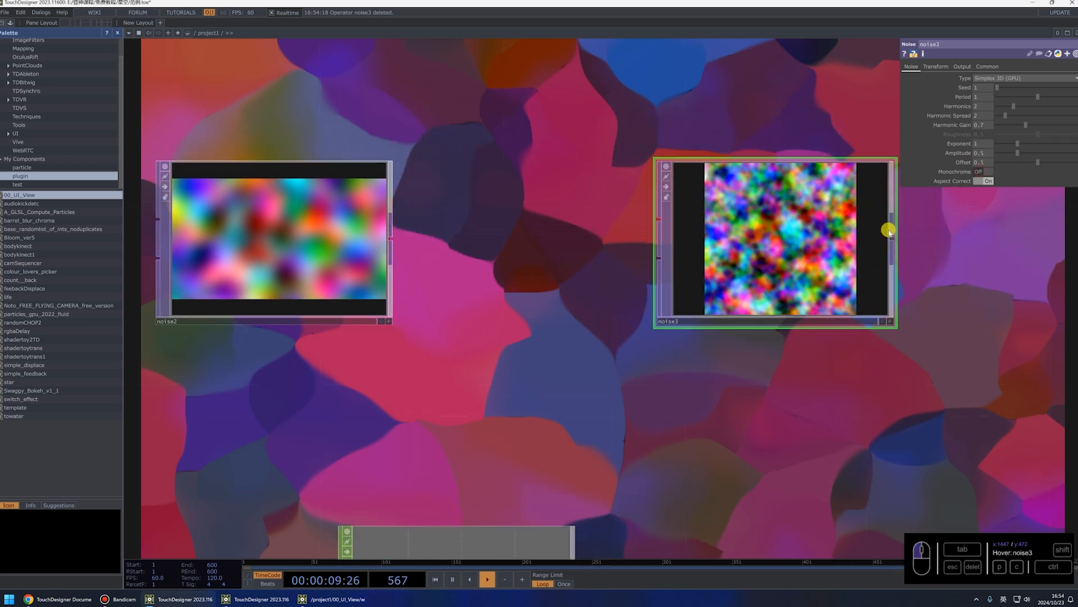
left_click_drag(717, 239, 625, 240)
Wire noise2 into noise3's Noise Coordinate Map input and set noise3's resolution to 1920 x 1080
left_click(390, 238)
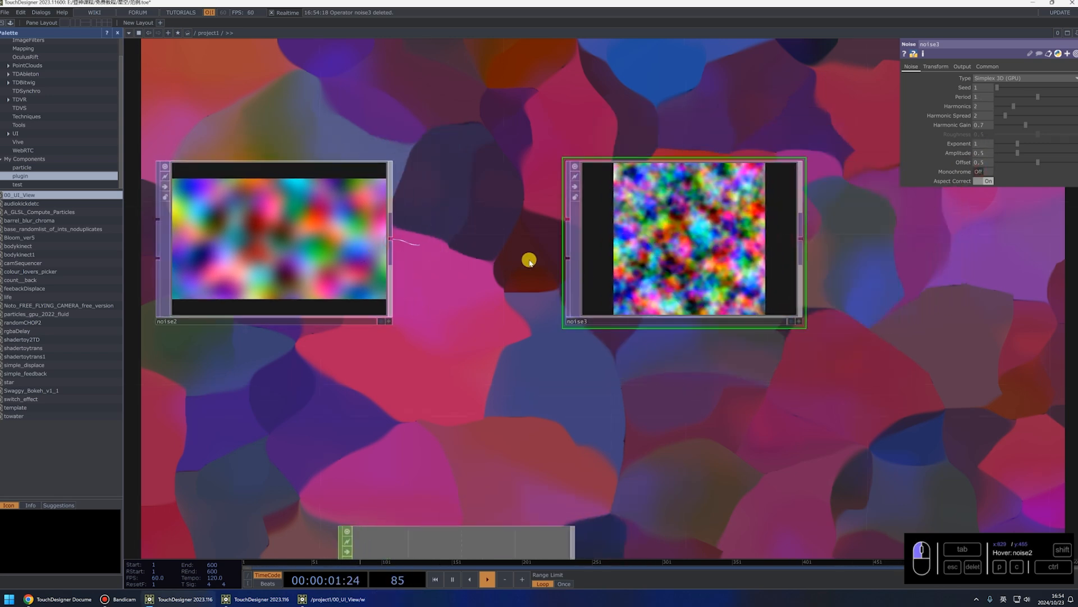
left_click(566, 259)
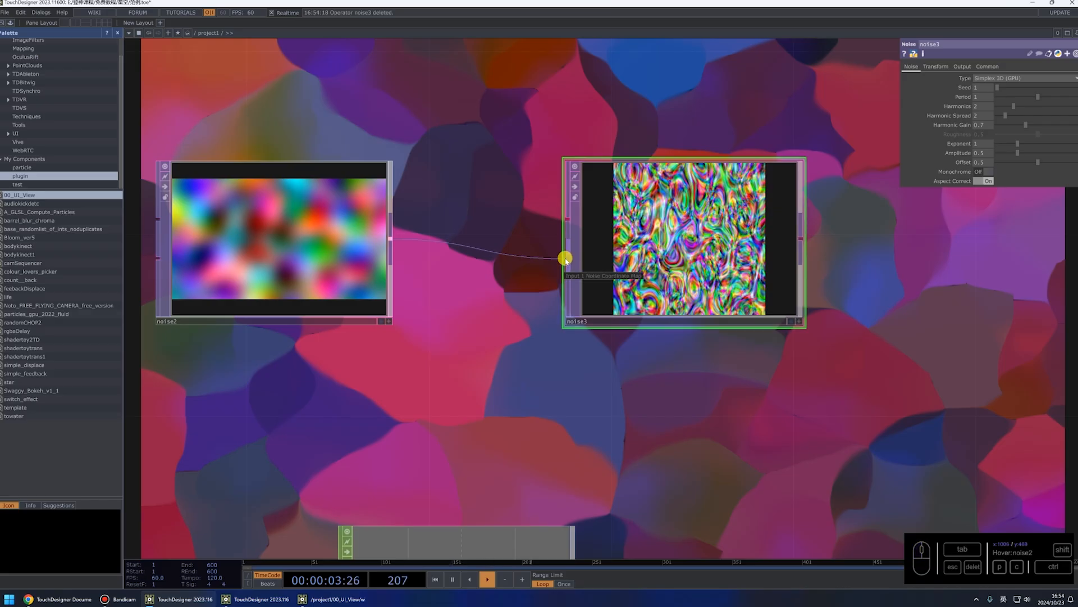
left_click(987, 67)
type("1")
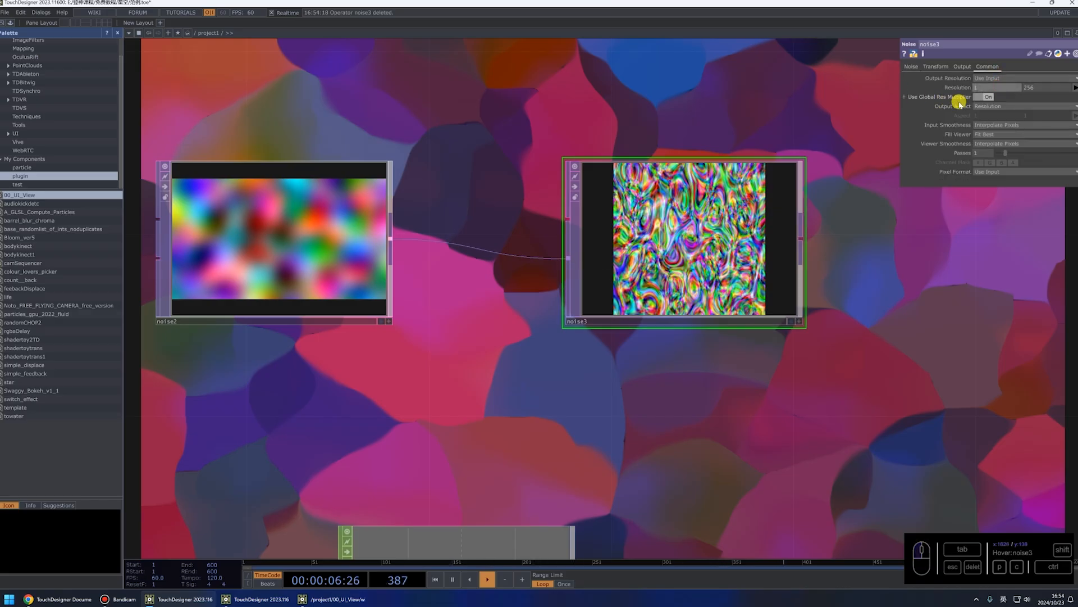
type("920")
left_click_drag(1038, 88, 968, 94)
type("10")
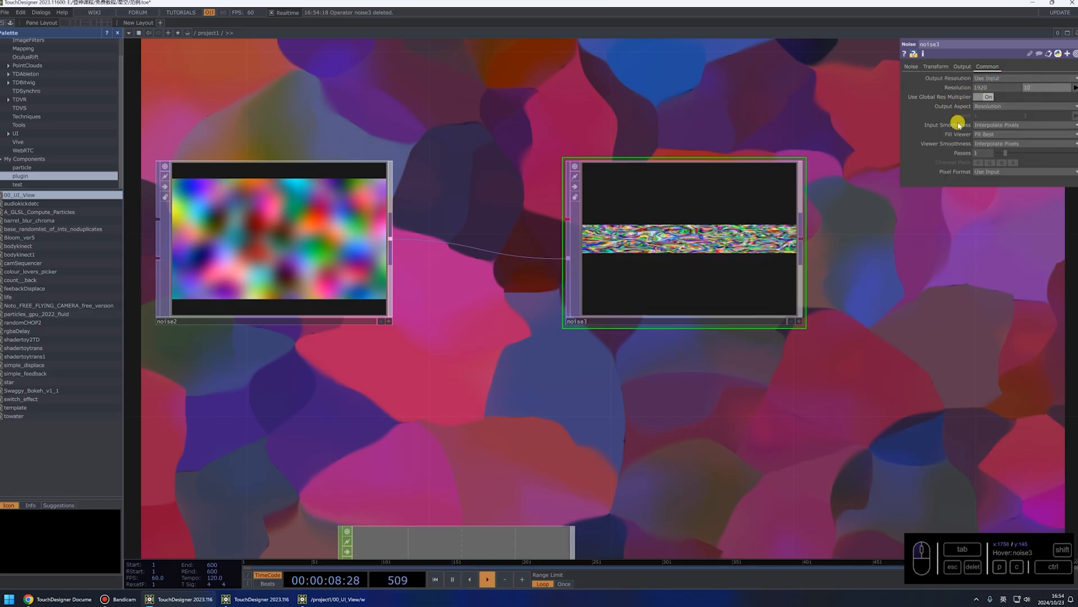
type("80")
key("Return")
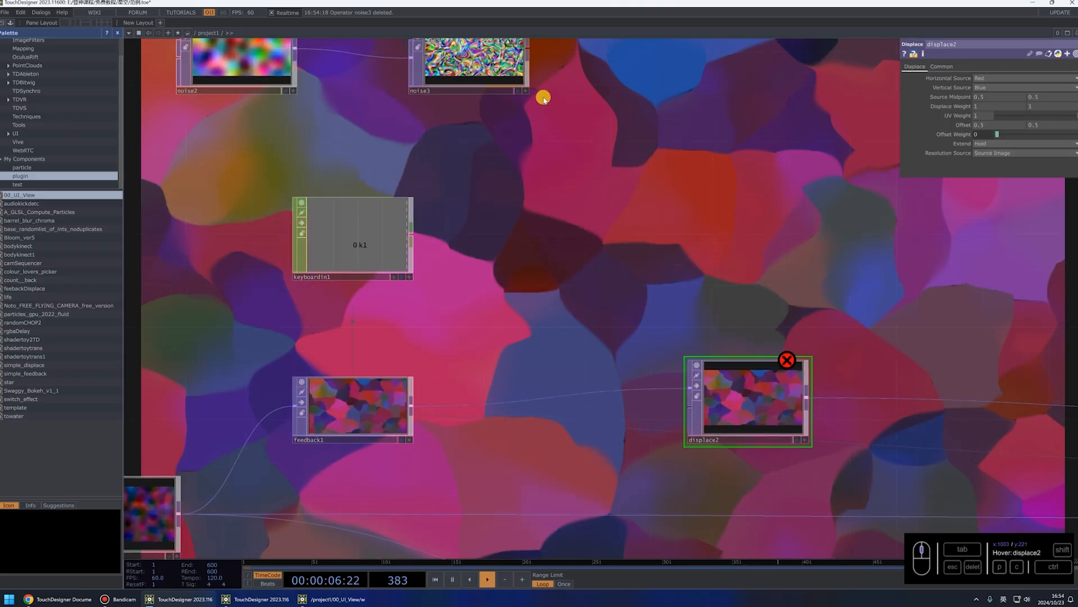
Connect noise3 to displace2's second input and set displace2's Displace Weight to 0.001 on both axes
left_click_drag(530, 55, 689, 426)
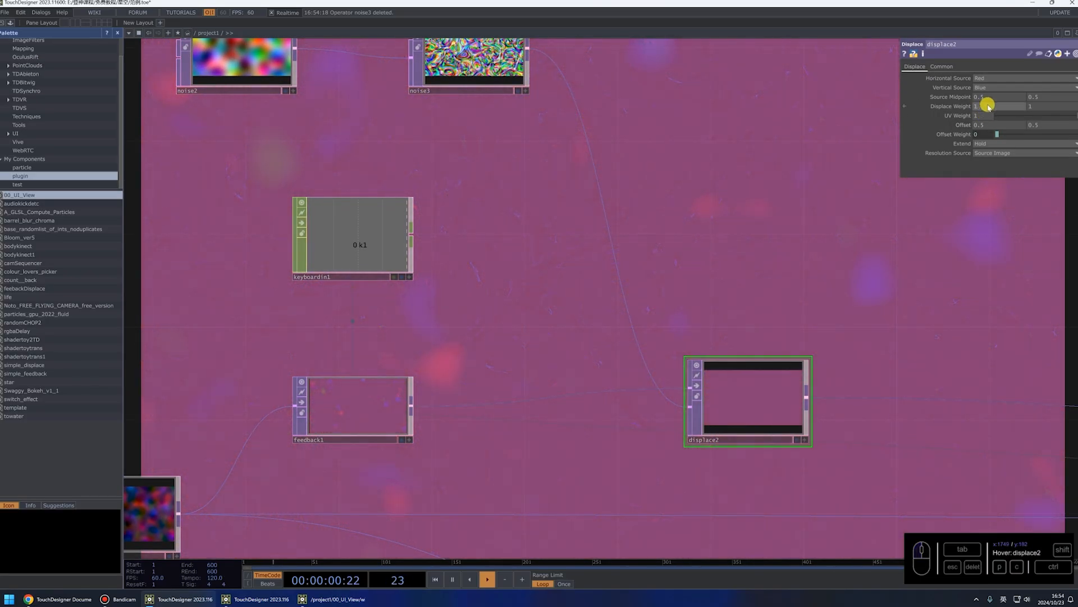
type("0.001")
mouse_move(1044, 107)
left_mouse_down()
mouse_move(982, 104)
mouse_move(921, 123)
left_mouse_up()
type("0.")
left_click(809, 179)
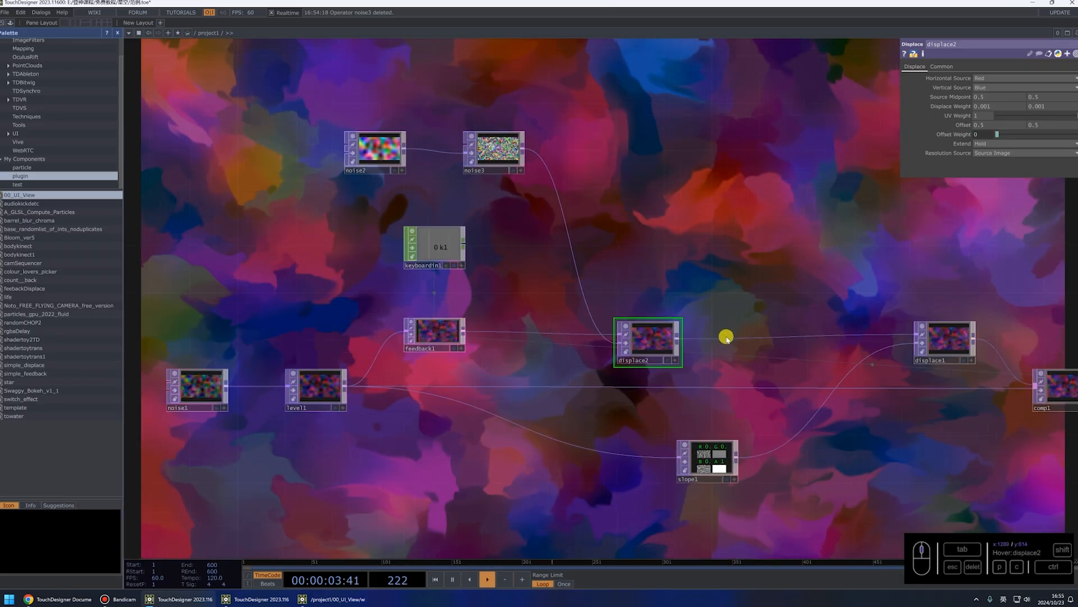
Insert a Blur TOP after displace2, between displace2 and displace1
right_click(751, 320)
left_click(752, 324)
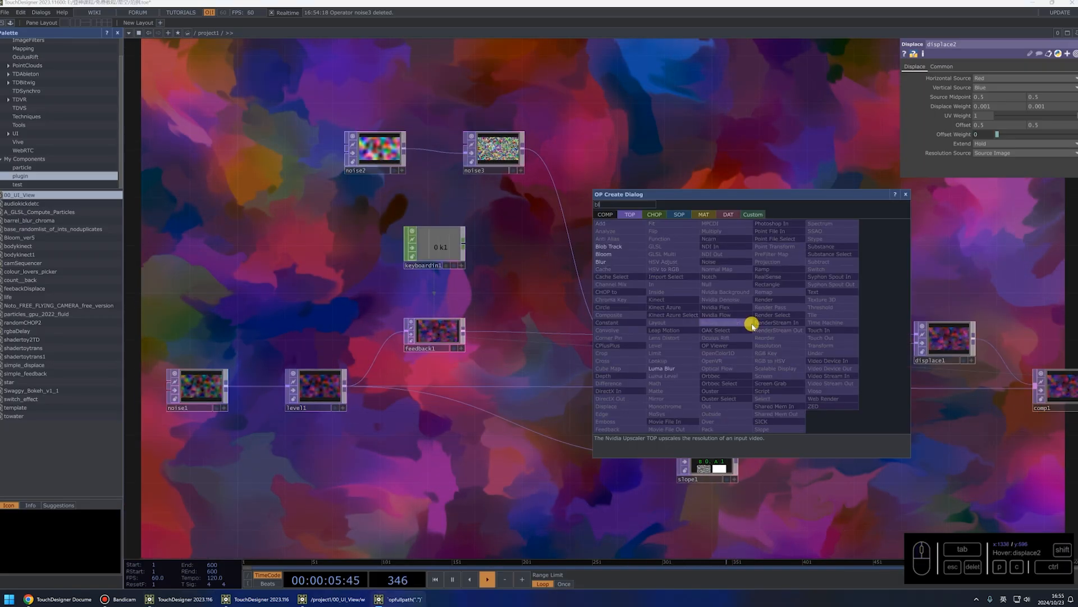
left_click(614, 259)
left_click(768, 342)
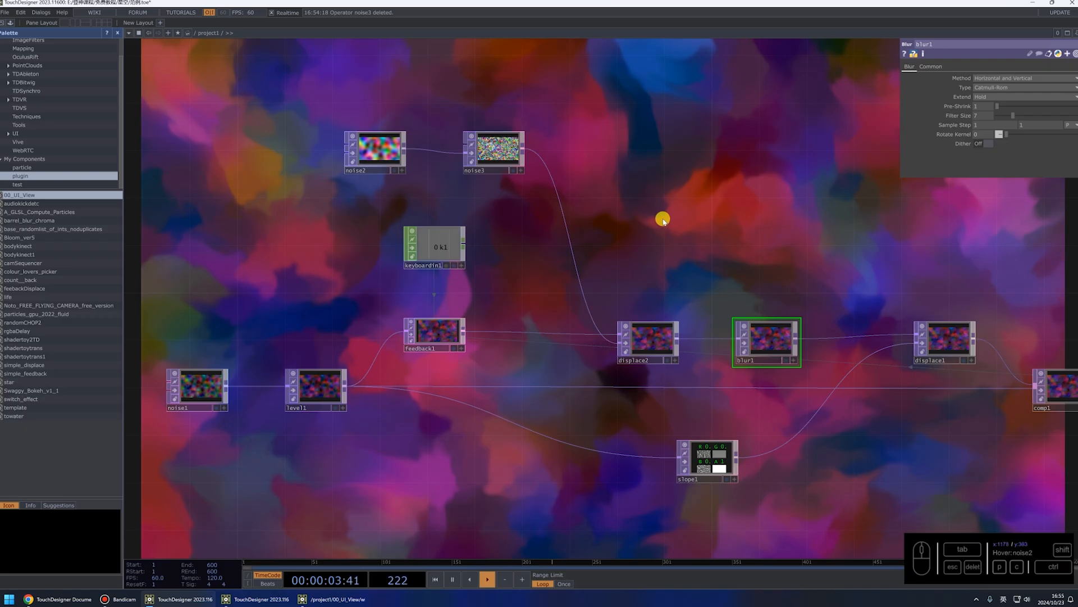
Animate noise2 by setting its Z Translate to the expression absTime.seconds*0.2
left_click(385, 156)
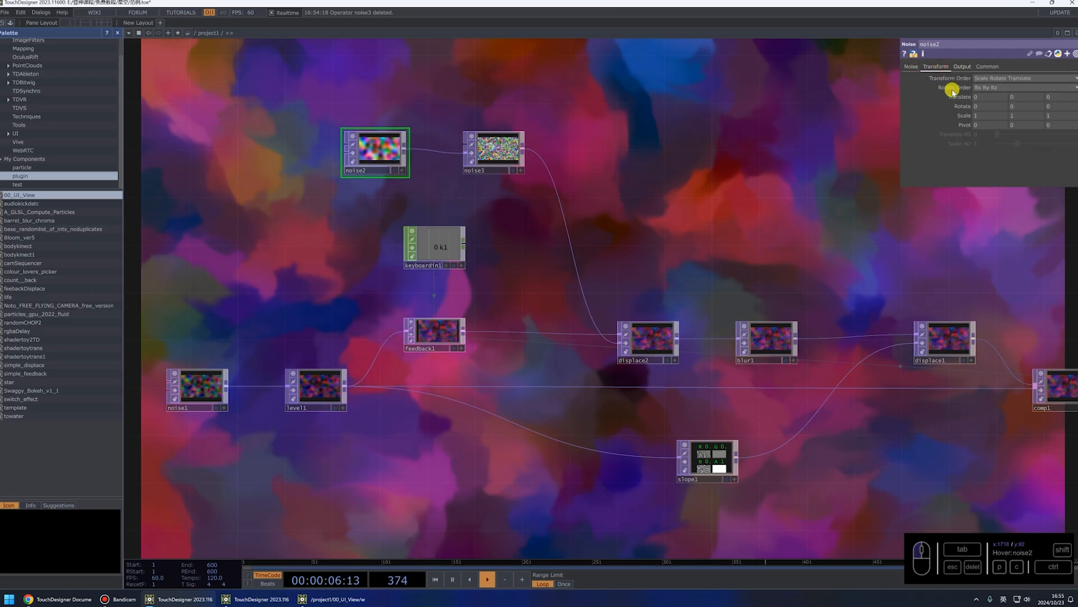
left_click_drag(1064, 98, 1042, 101)
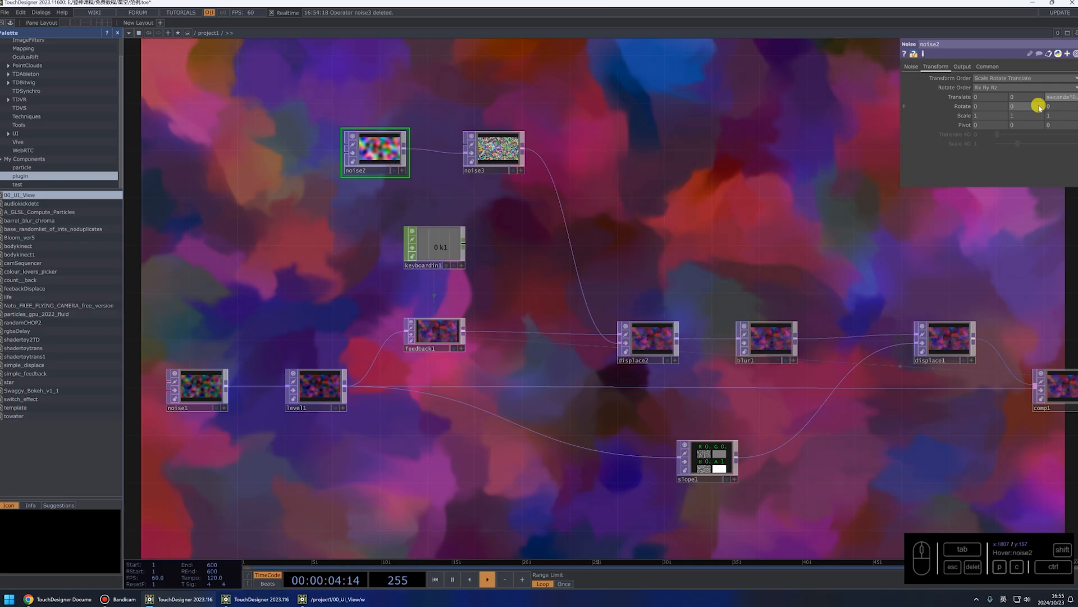
key("Return")
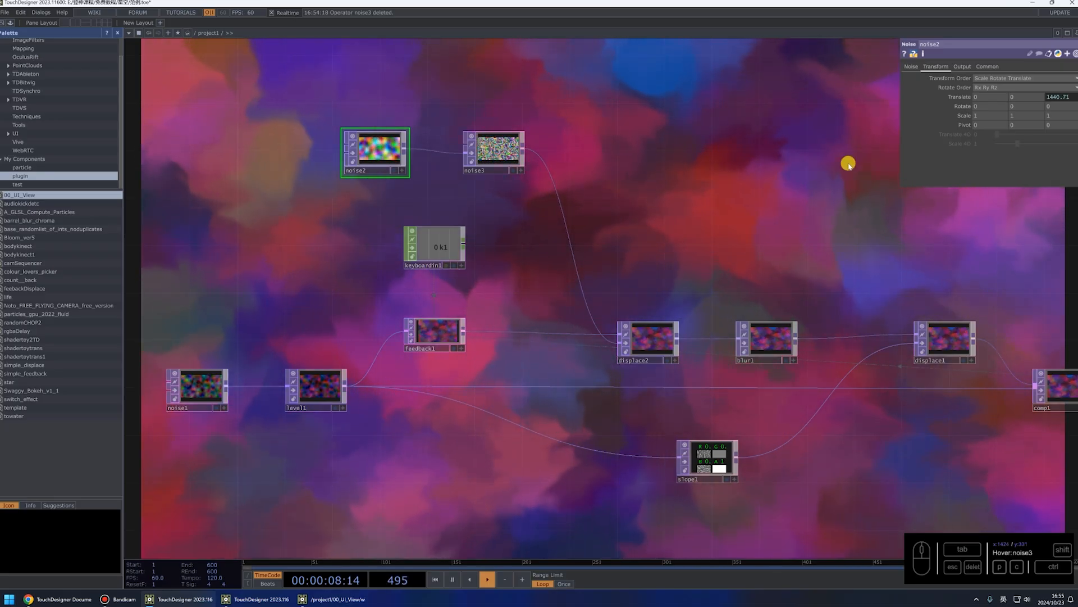
Slow noise2's animation by adding a zero to the multiplier in its Z Translate expression
left_click(1051, 98)
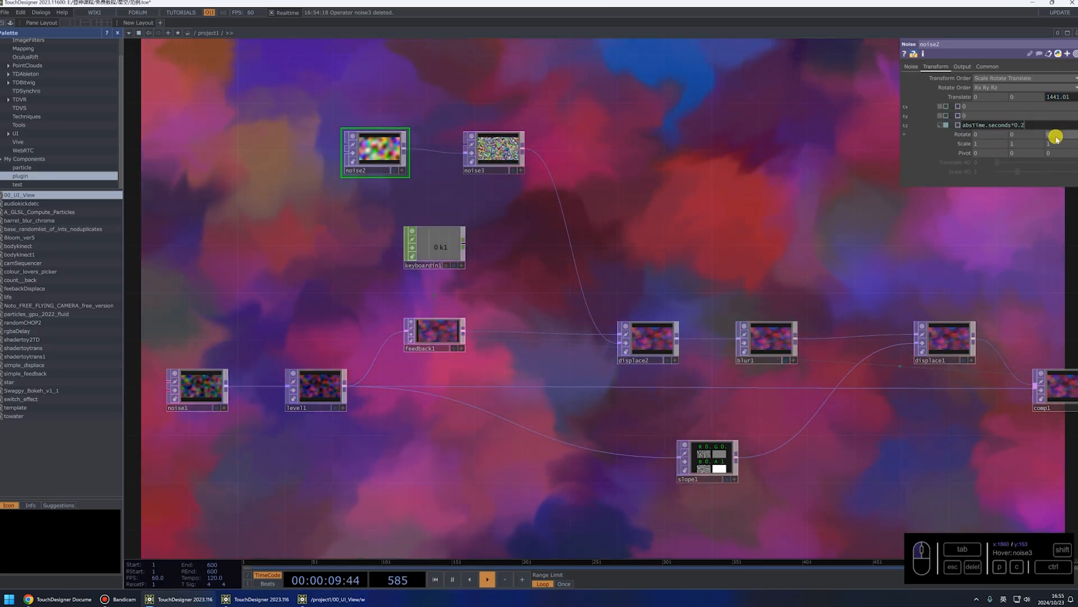
left_click(1021, 125)
type("0")
key("Return")
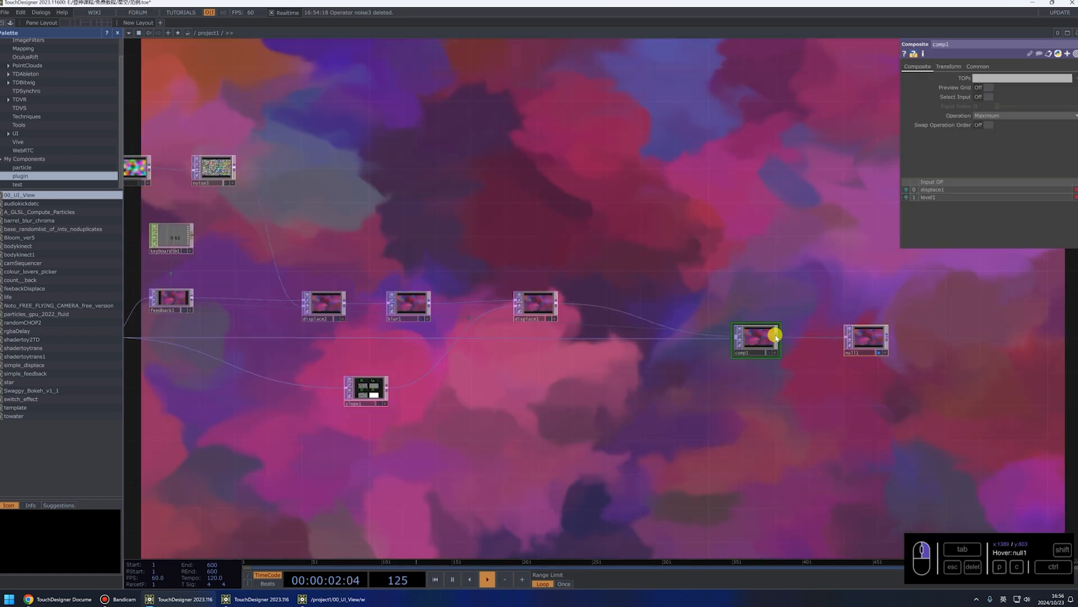
Move comp1, null1, displace1 and slope1 further along the network to make room after blur1
left_click_drag(770, 337, 888, 336)
left_click_drag(534, 305, 807, 308)
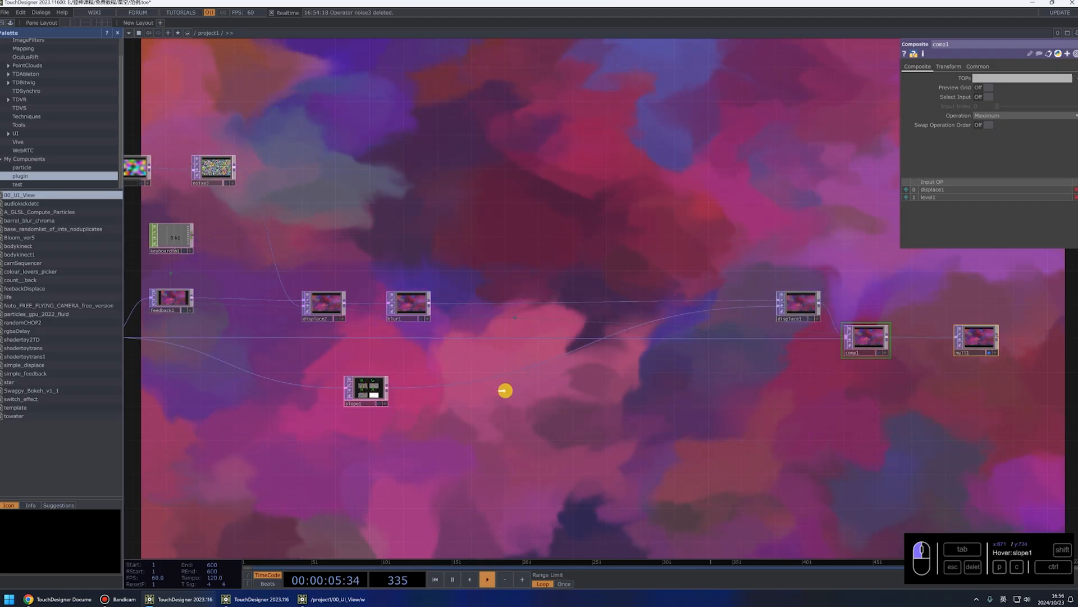
left_click_drag(505, 390, 671, 386)
left_click_drag(569, 377, 638, 373)
Insert a new Displace TOP on the wire between blur1 and displace1
right_click(515, 306)
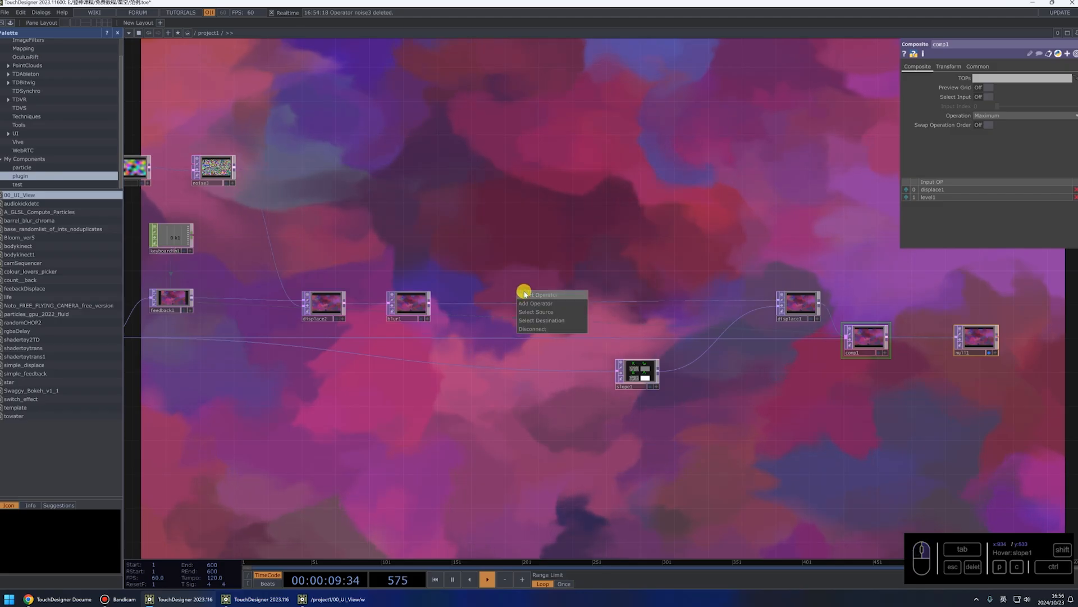
left_click(522, 298)
type("di")
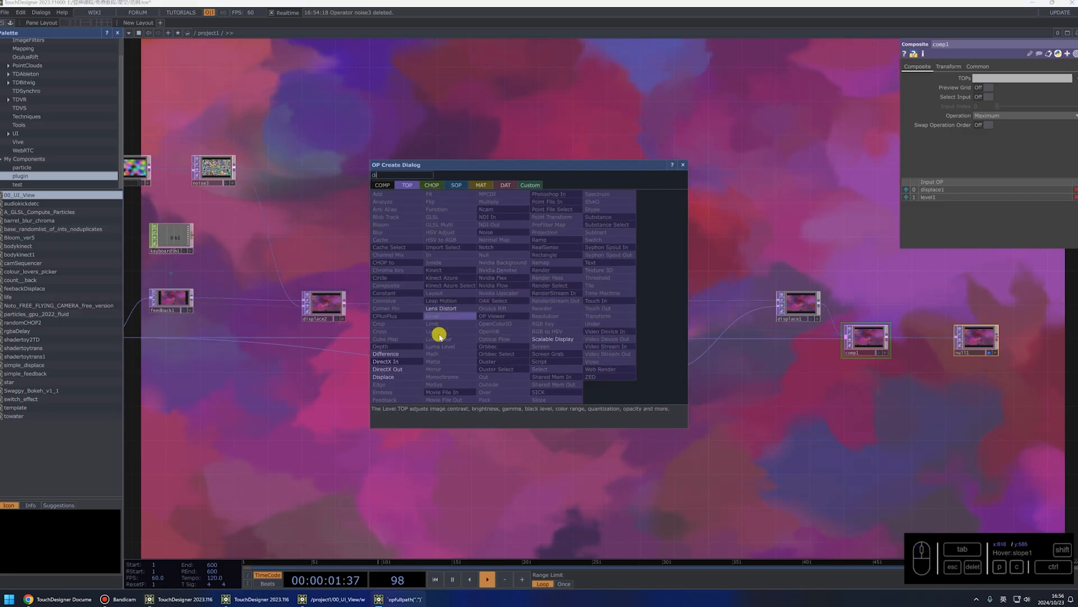
type("s")
left_click(396, 376)
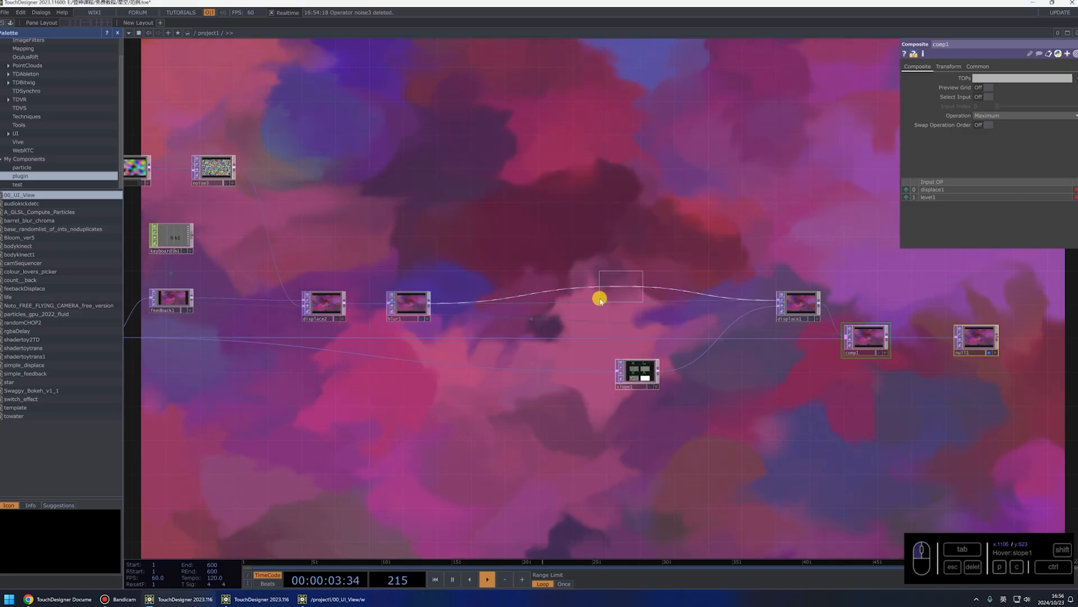
left_click(598, 298)
Set displace3's Displace Weight to 0.001 on both axes
type("0.")
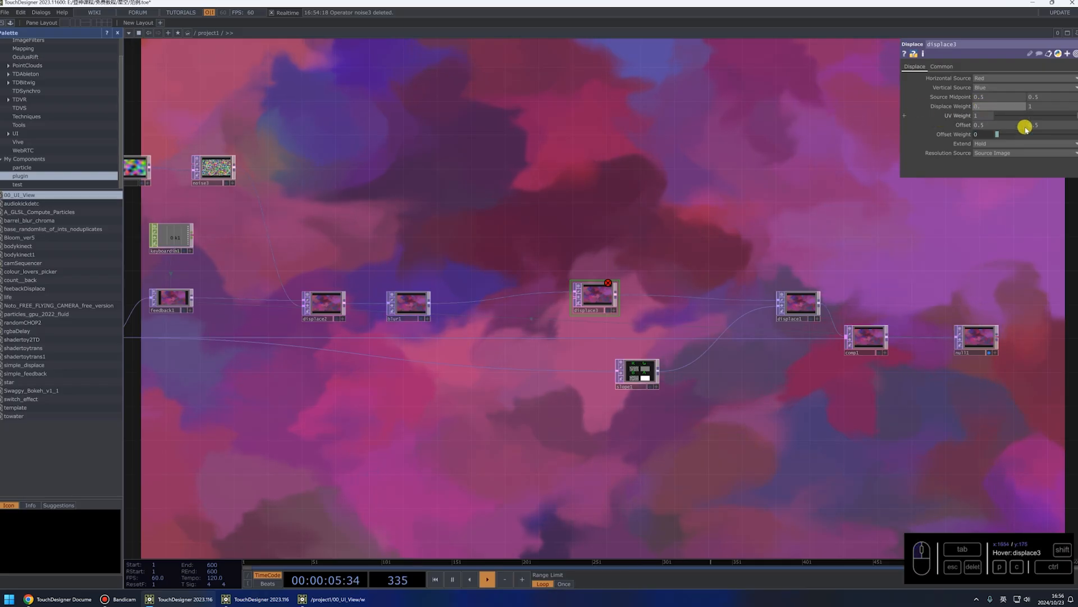
type("00")
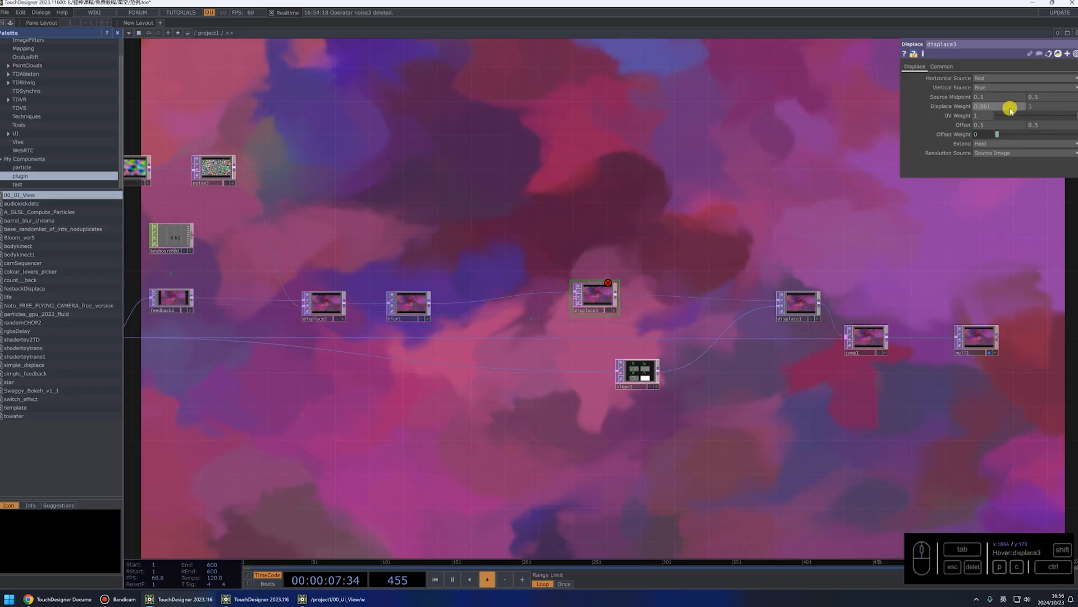
type("1")
key("Return")
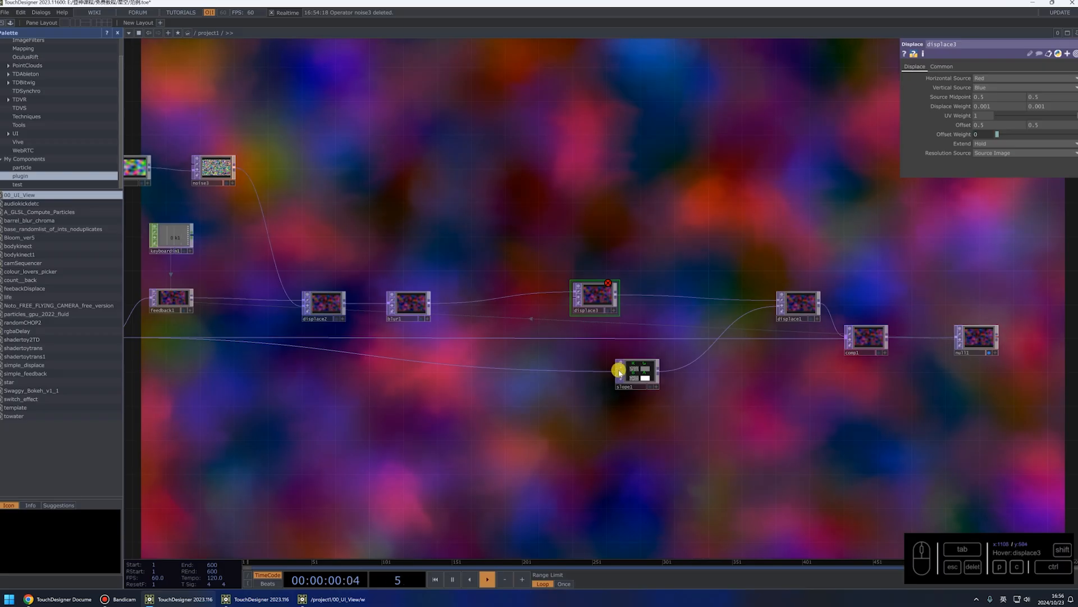
Move slope1 lower and align displace3 with blur1 and displace1 in the network
left_click_drag(621, 366, 629, 383)
left_click_drag(597, 304, 597, 312)
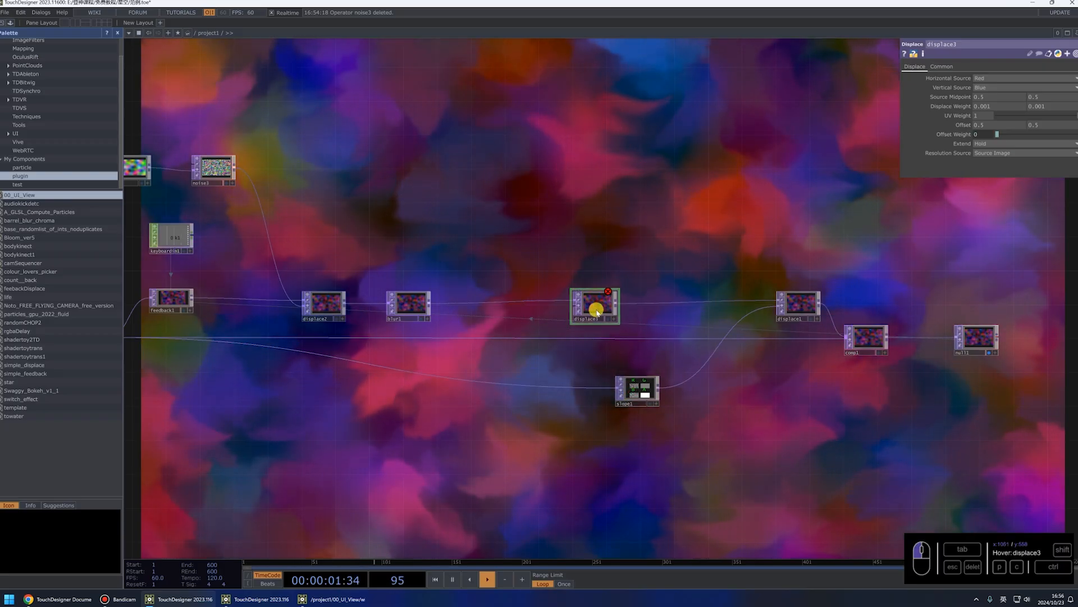
key("h")
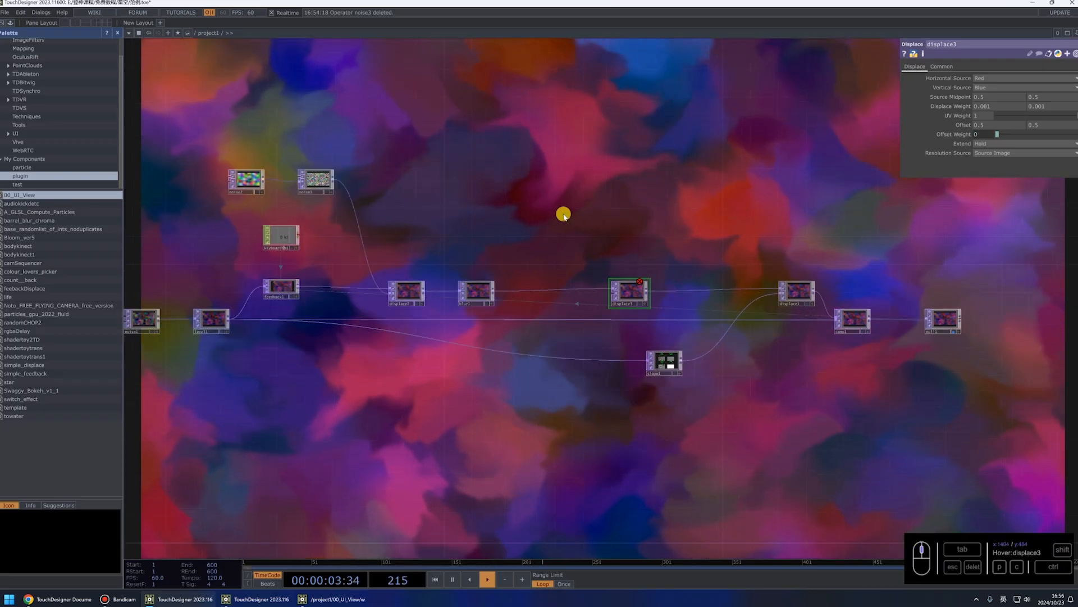
Insert a Level TOP between feedback1 and displace2 and set its Opacity to 0.9995
scroll(452, 258, "up", 4)
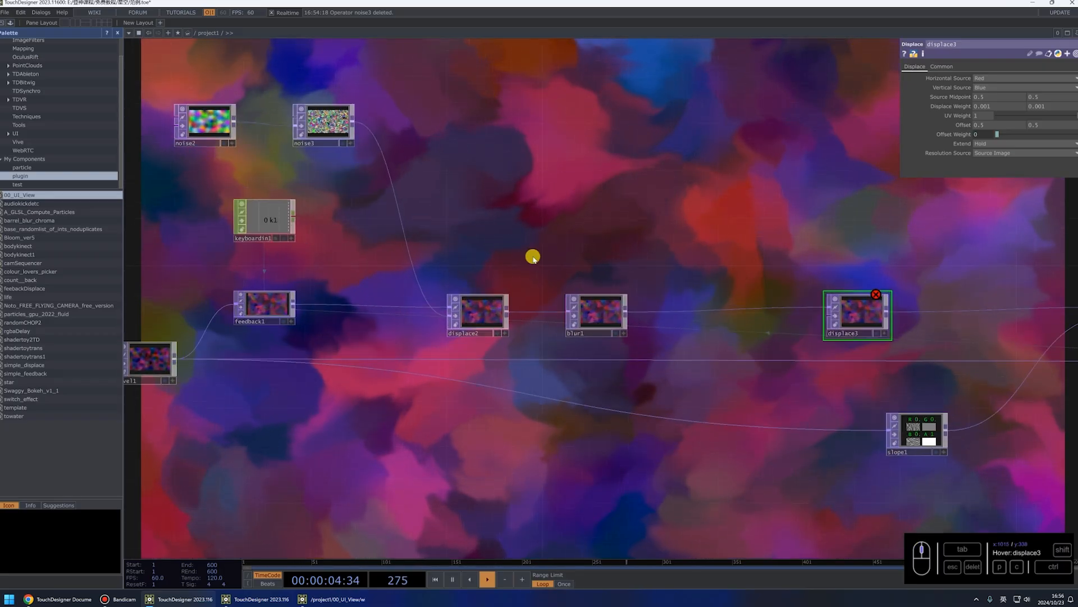
right_click(344, 307)
left_click(368, 298)
type("level")
key("Return")
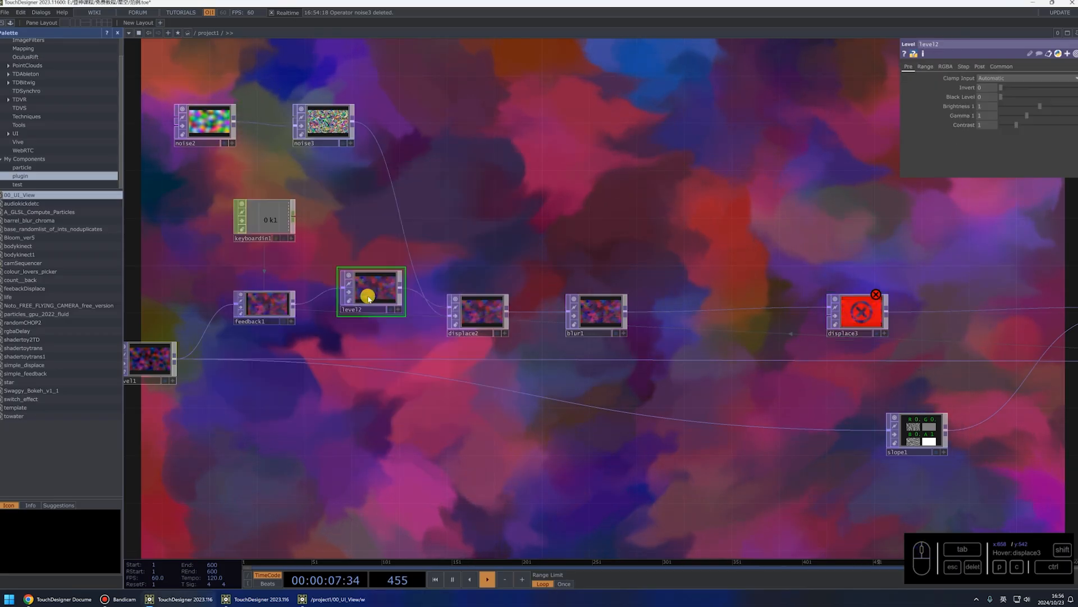
left_click_drag(368, 297, 368, 310)
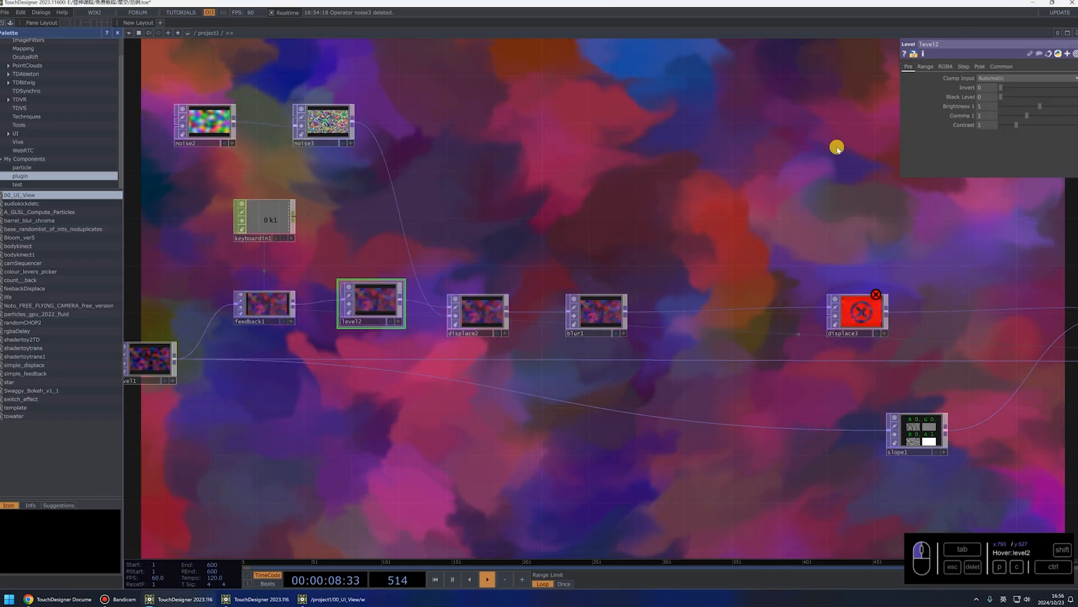
left_click(981, 66)
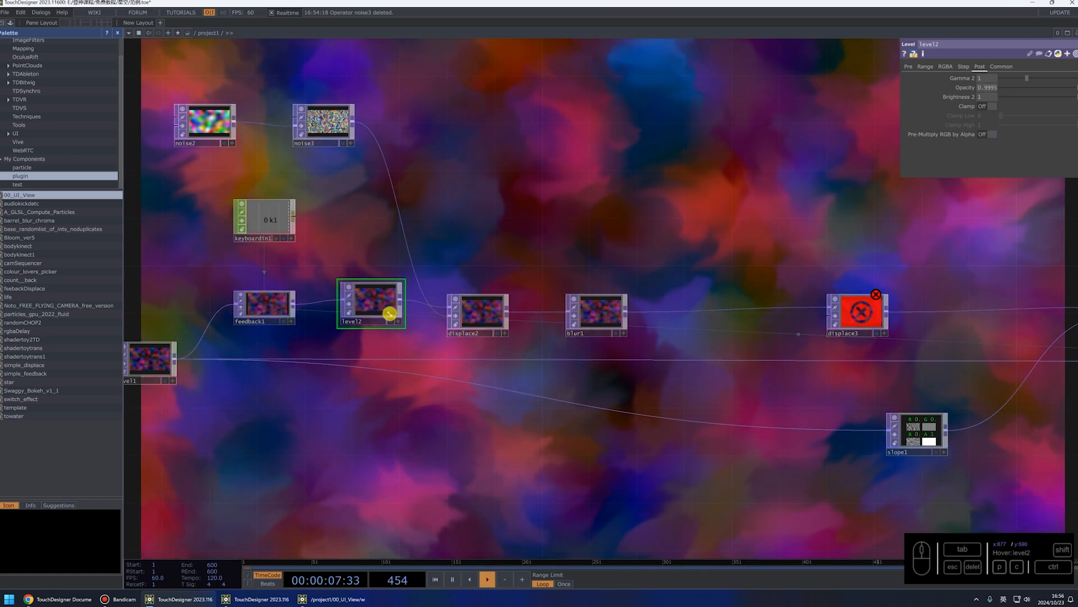
left_click_drag(380, 309, 380, 320)
Move slope1 back beneath level2 and reroute its output from displace1 to displace3's second input
left_click_drag(720, 237, 622, 224)
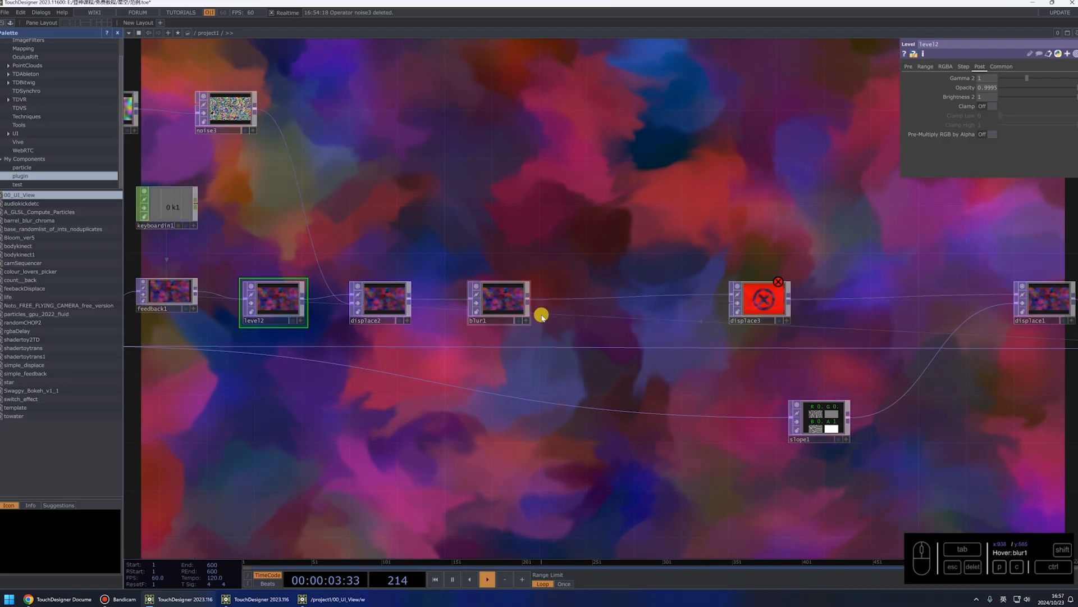
scroll(619, 356, "down", 4)
left_click_drag(799, 413, 436, 413)
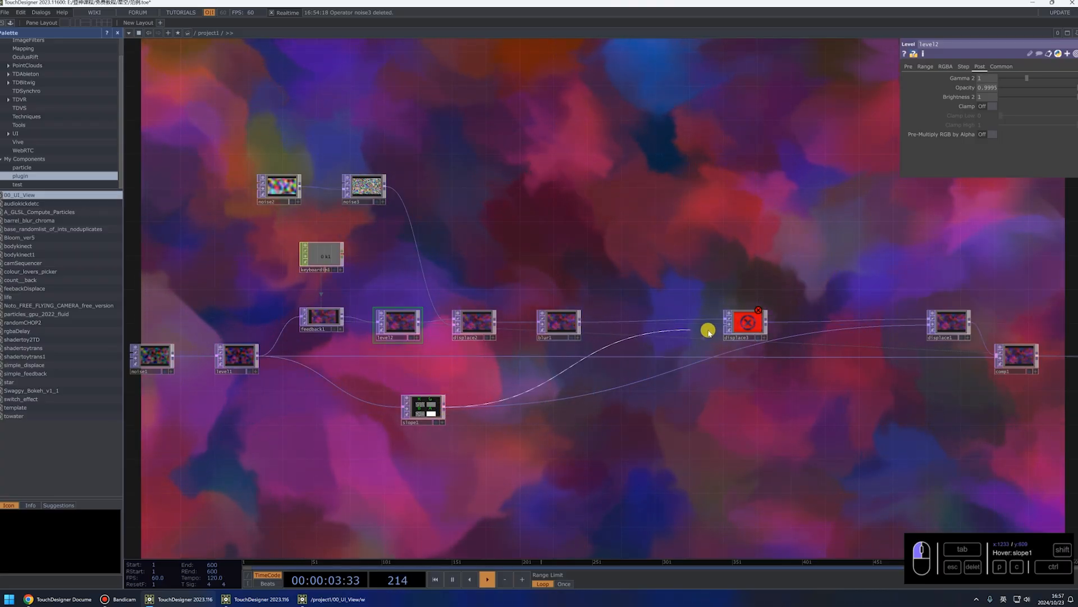
left_click(727, 324)
right_click(584, 396)
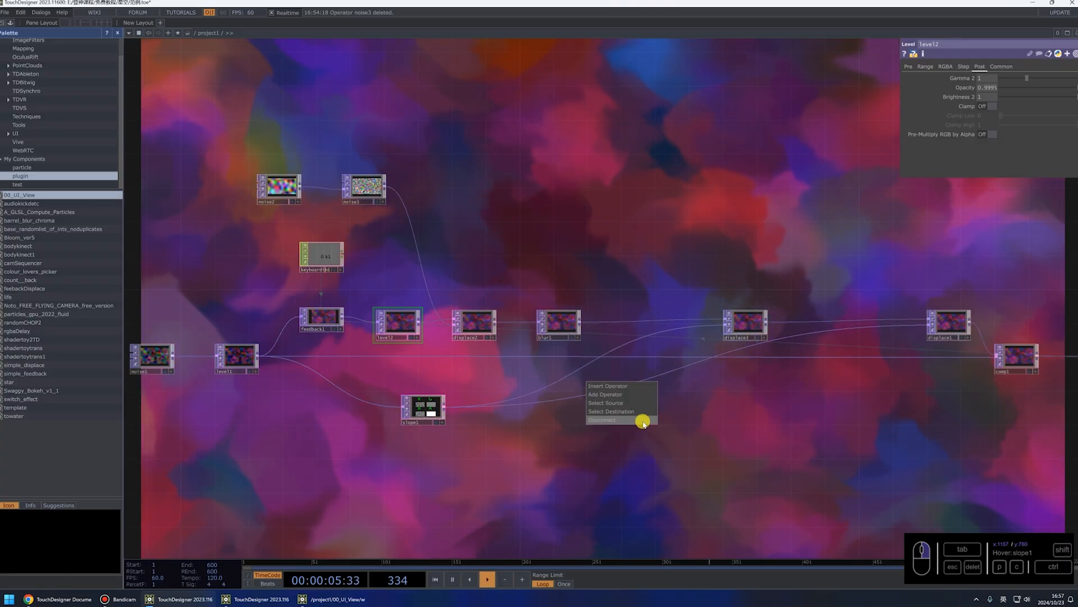
left_click(643, 421)
scroll(679, 322, "up", 5)
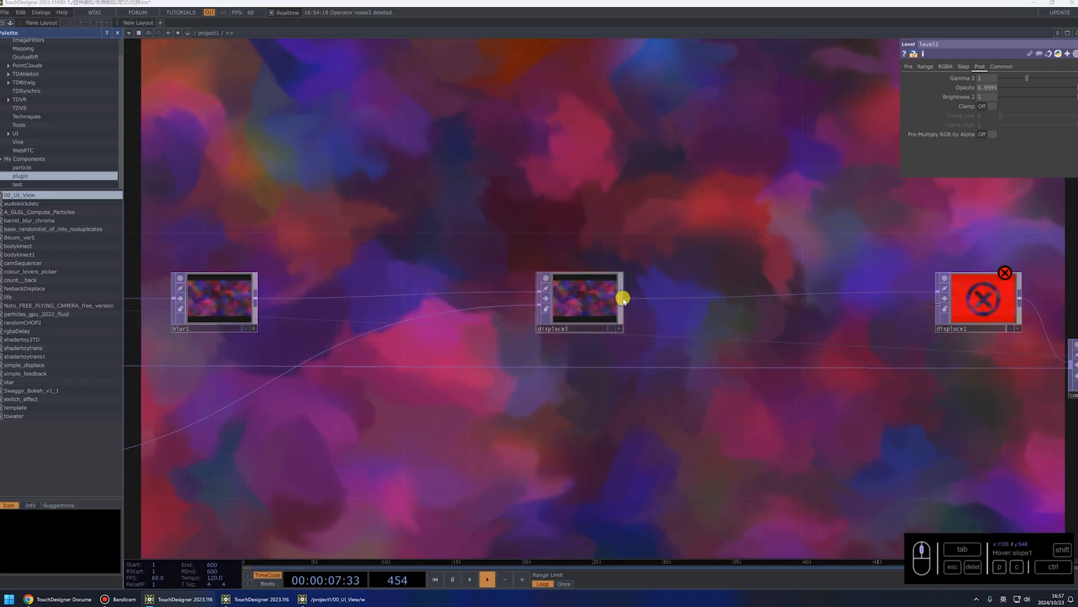
right_click(627, 302)
type("slo")
left_click(641, 402)
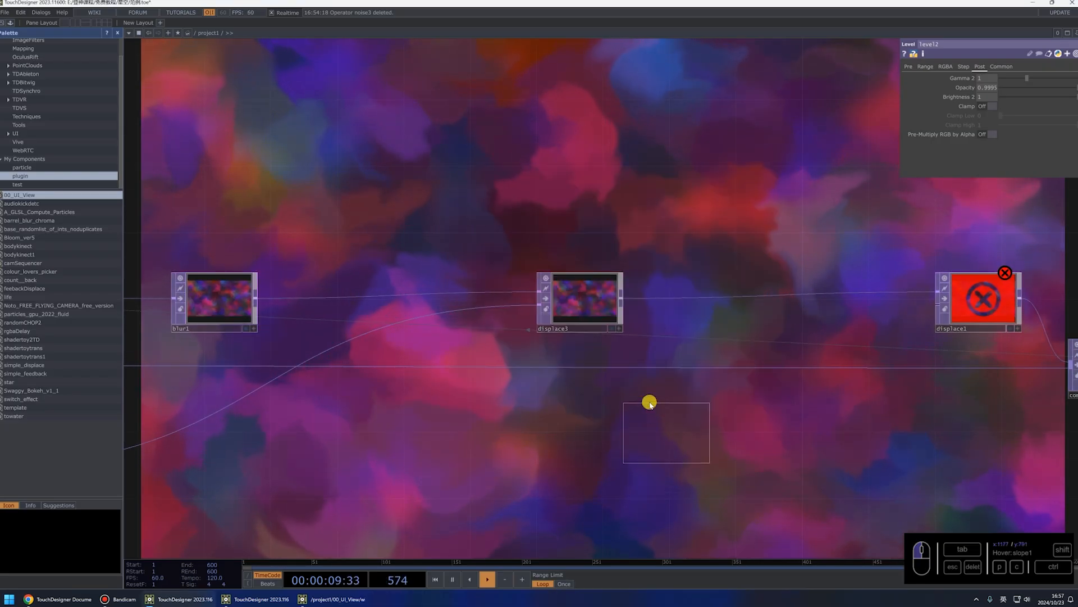
left_click(564, 273)
right_click(620, 298)
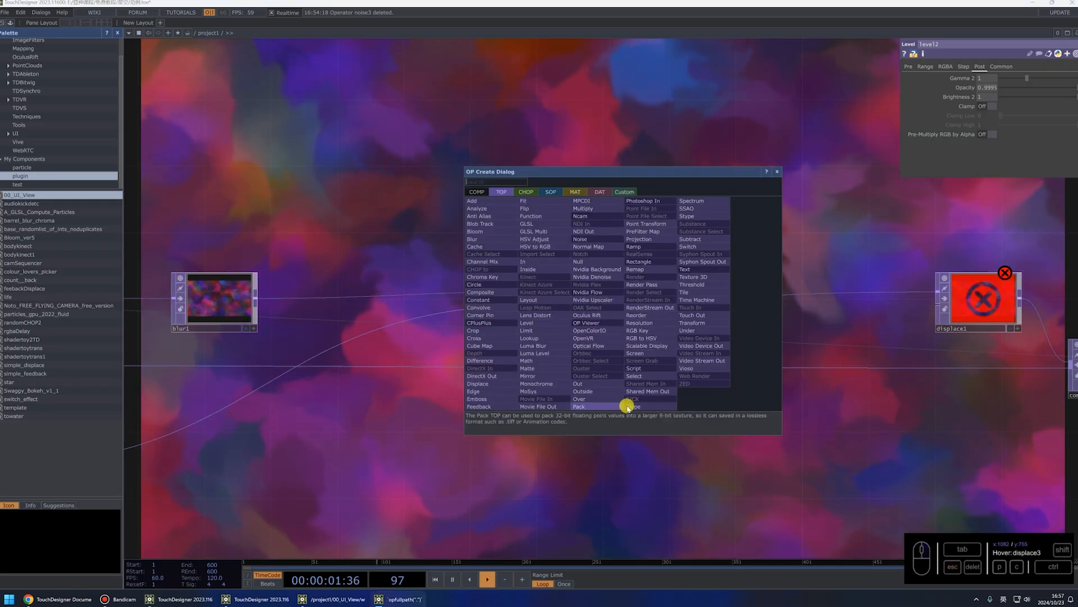
left_click(638, 402)
left_click(742, 466)
key("ctrl+z")
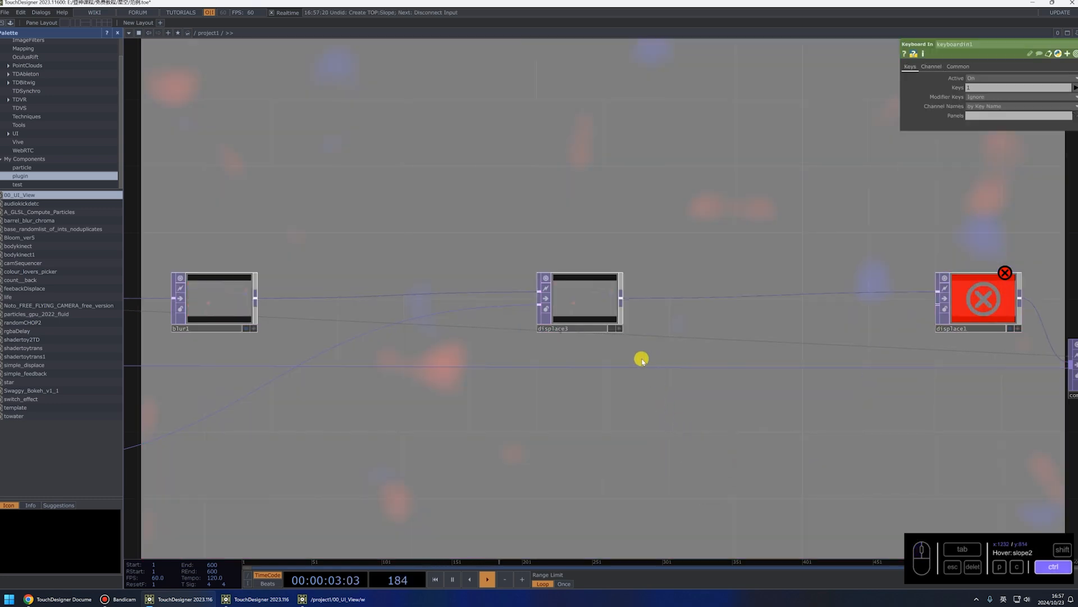
Branch a new Slope TOP off displace3, wire it to displace1's second input and set its Strength to 4
right_click(620, 298)
left_click(646, 398)
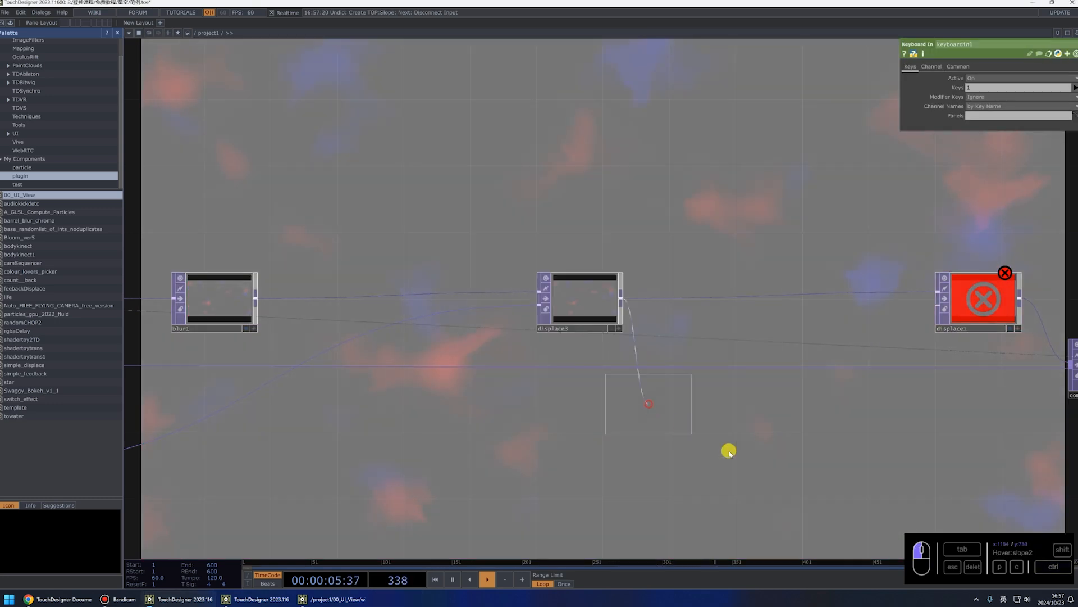
left_click(742, 466)
left_click_drag(755, 423, 614, 413)
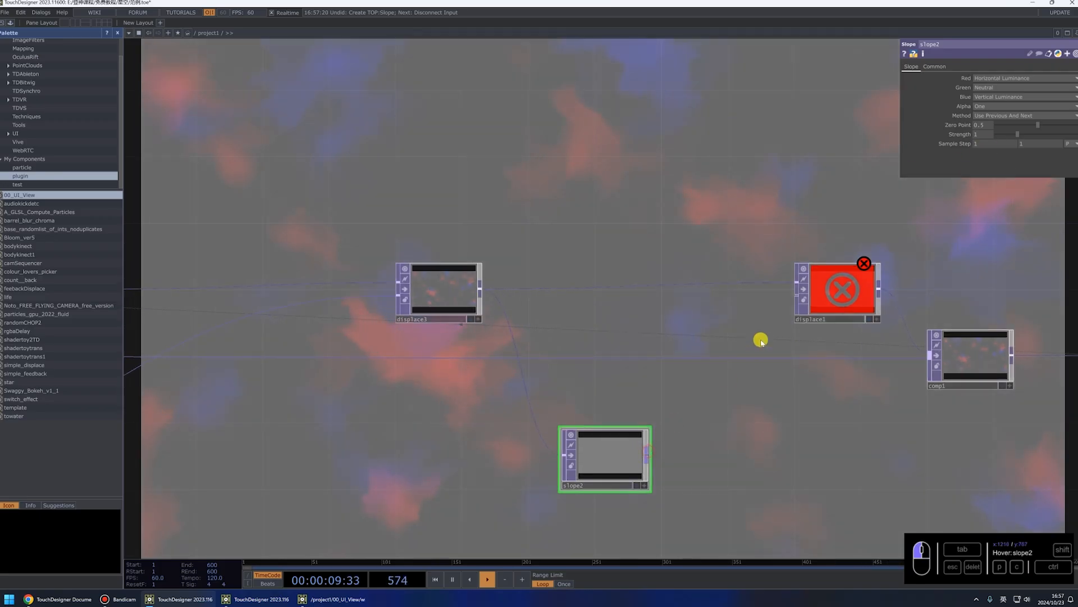
left_click(797, 294)
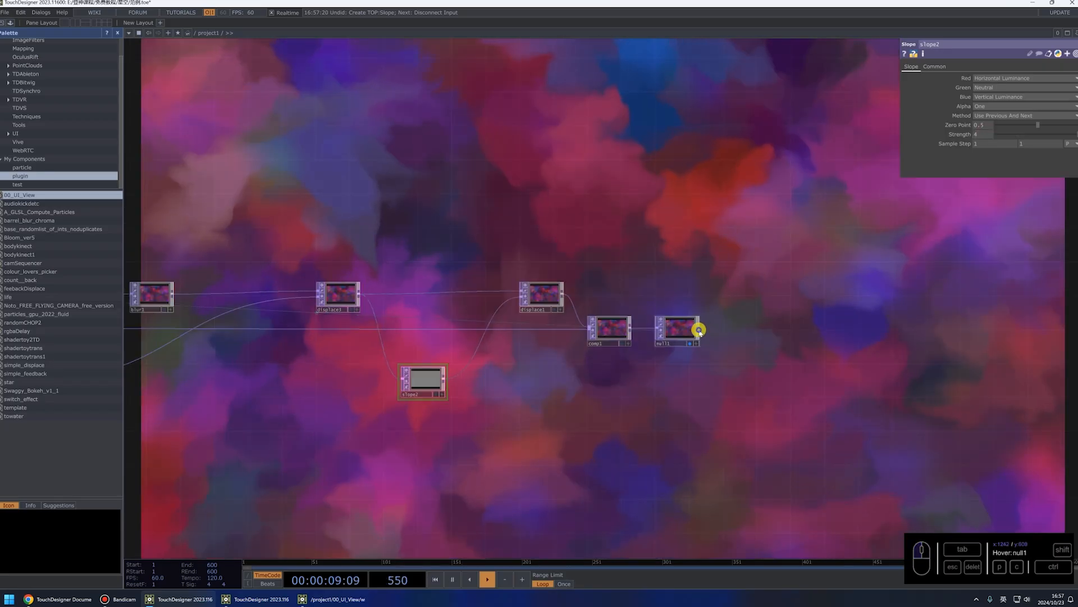
Append a Level TOP after null1 and turn off null1's background display
right_click(699, 330)
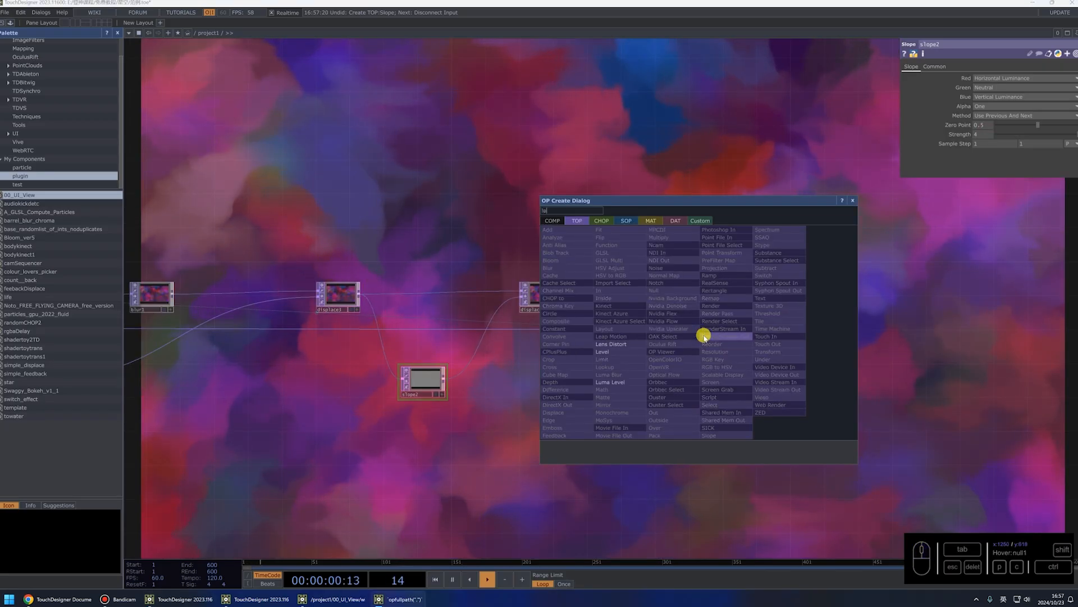
left_click(705, 336)
left_click(710, 332)
left_click_drag(709, 335, 768, 338)
left_click(690, 344)
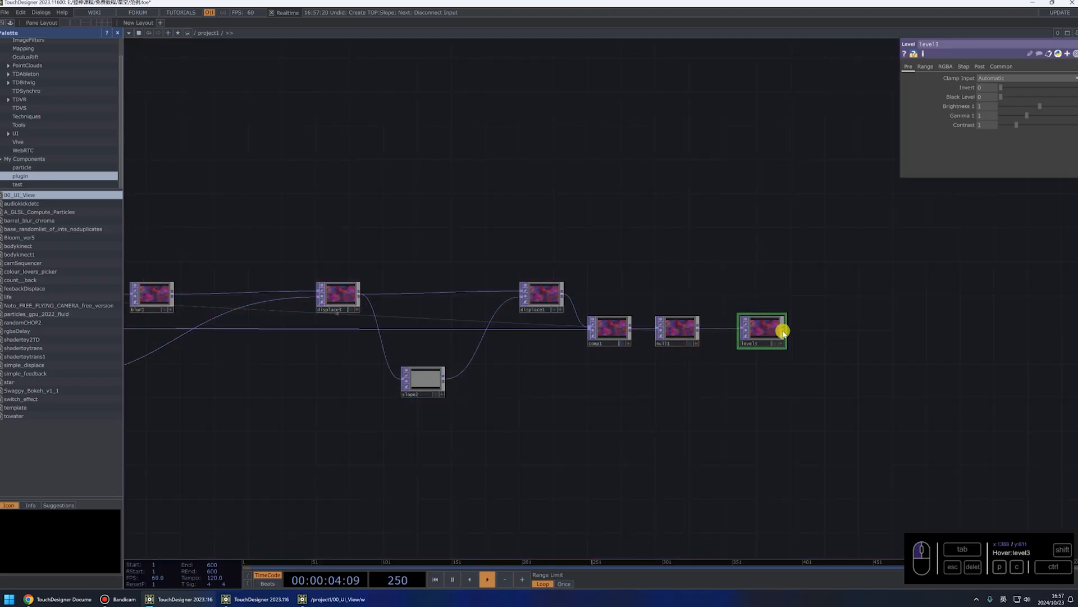
Append a Null TOP after level3 and display its output as the network background
key("alt+n")
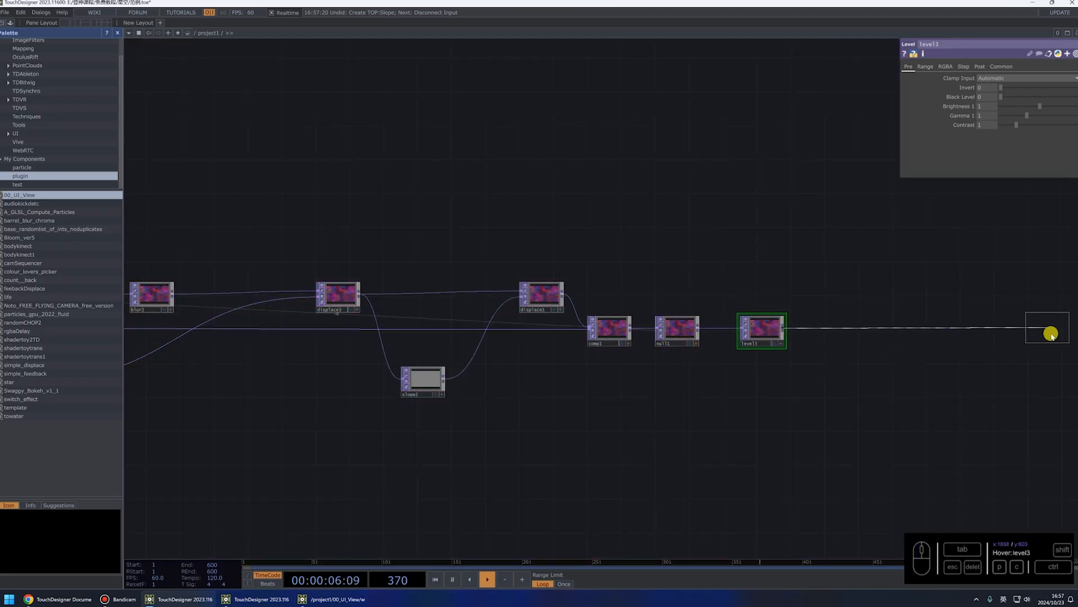
left_click(1053, 348)
left_click(1064, 345)
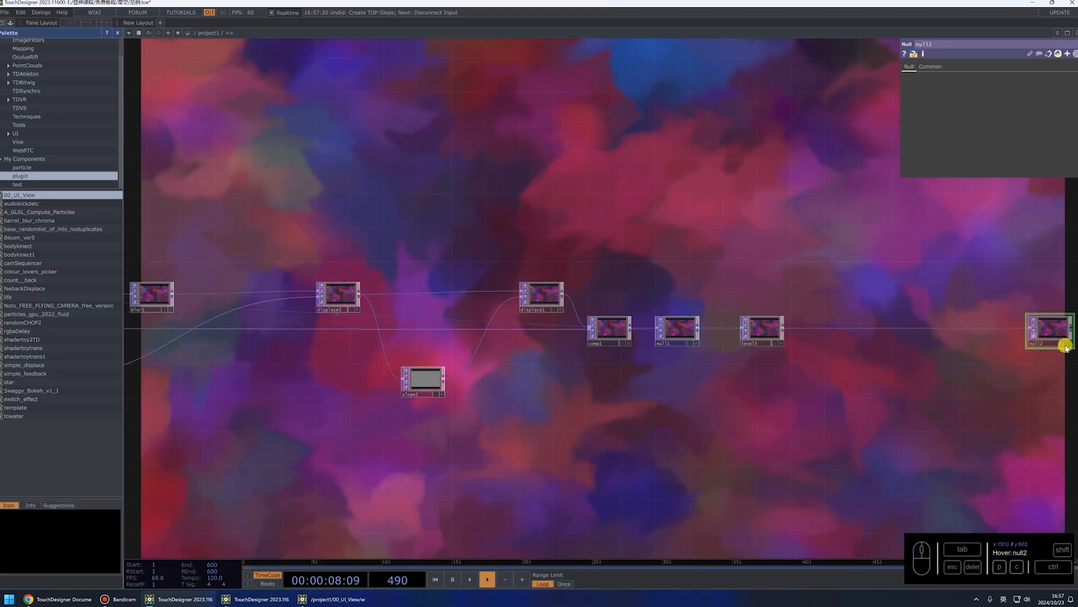
Set level3's Contrast to 1.3
scroll(738, 360, "up", 3)
left_click(766, 315)
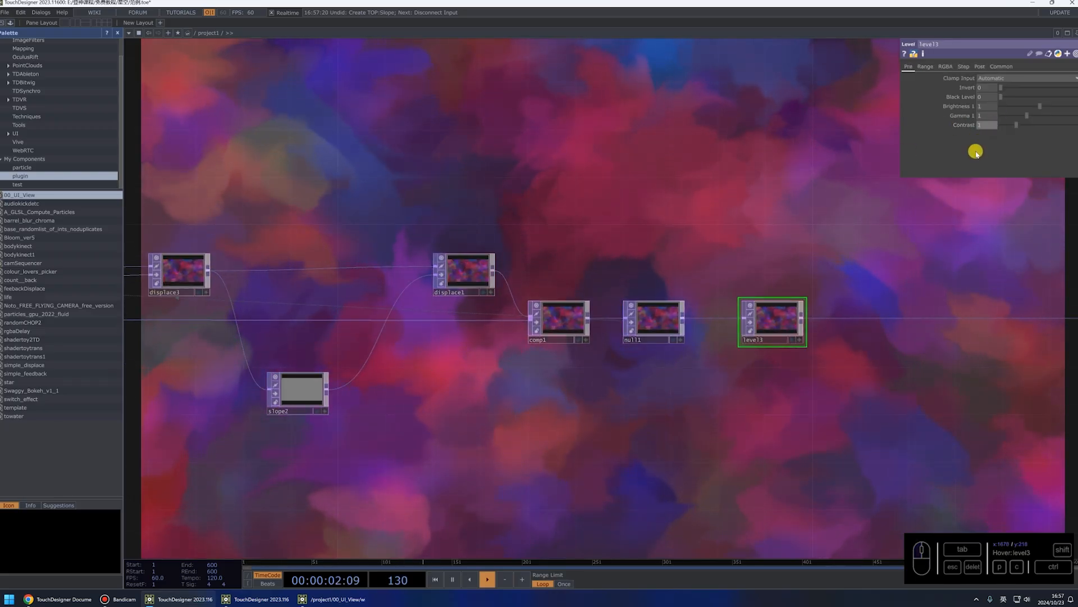
type("1.3")
left_click(785, 203)
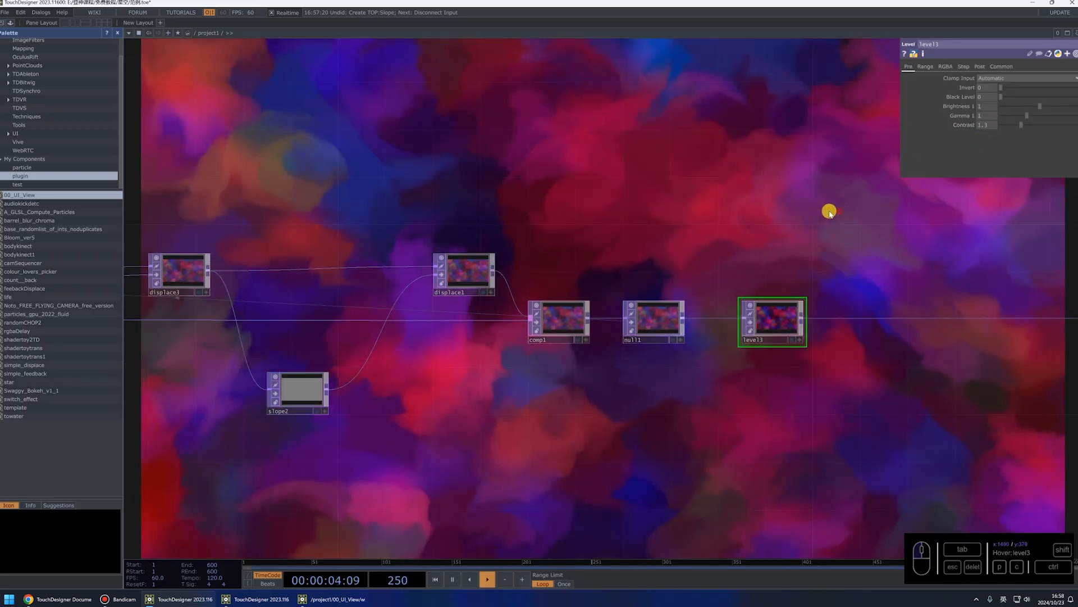
Insert a Composite TOP into the connection between level3 and null2
left_click_drag(830, 213, 754, 263)
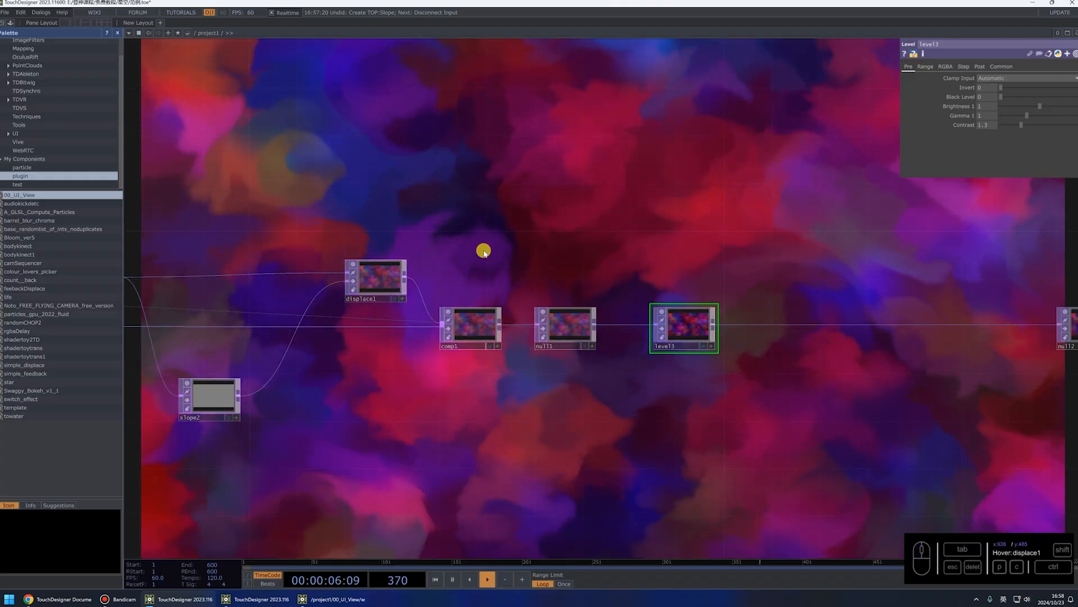
left_click_drag(749, 299, 682, 341)
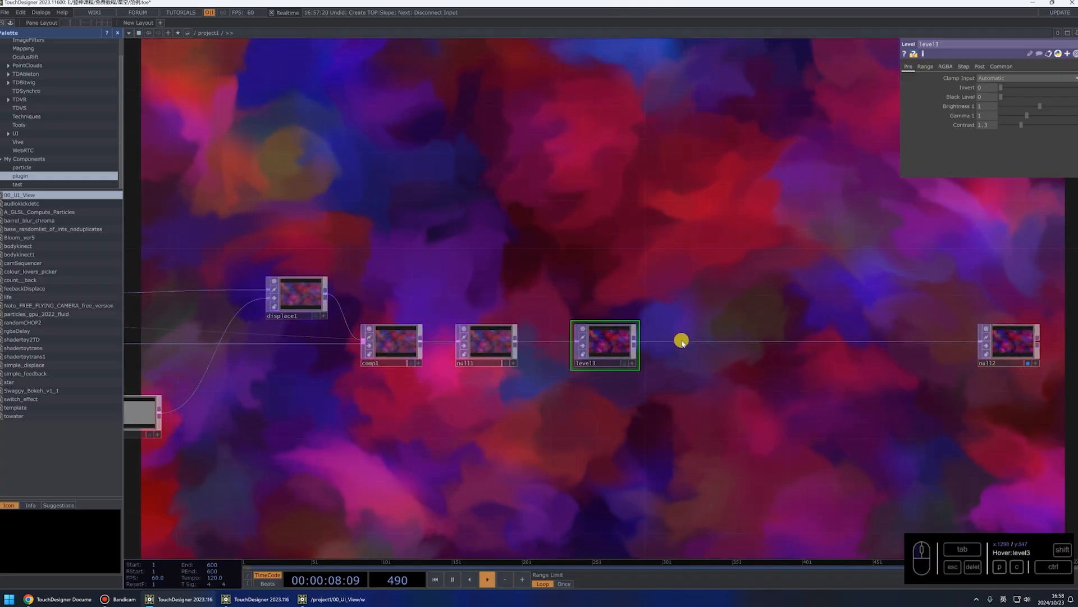
right_click(716, 338)
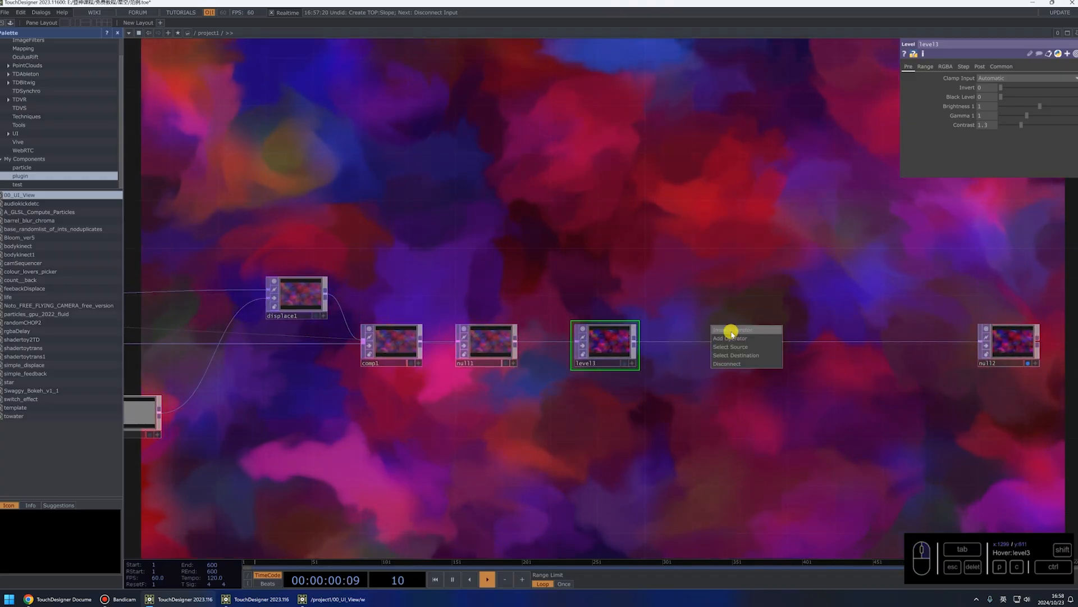
left_click(731, 331)
type("com")
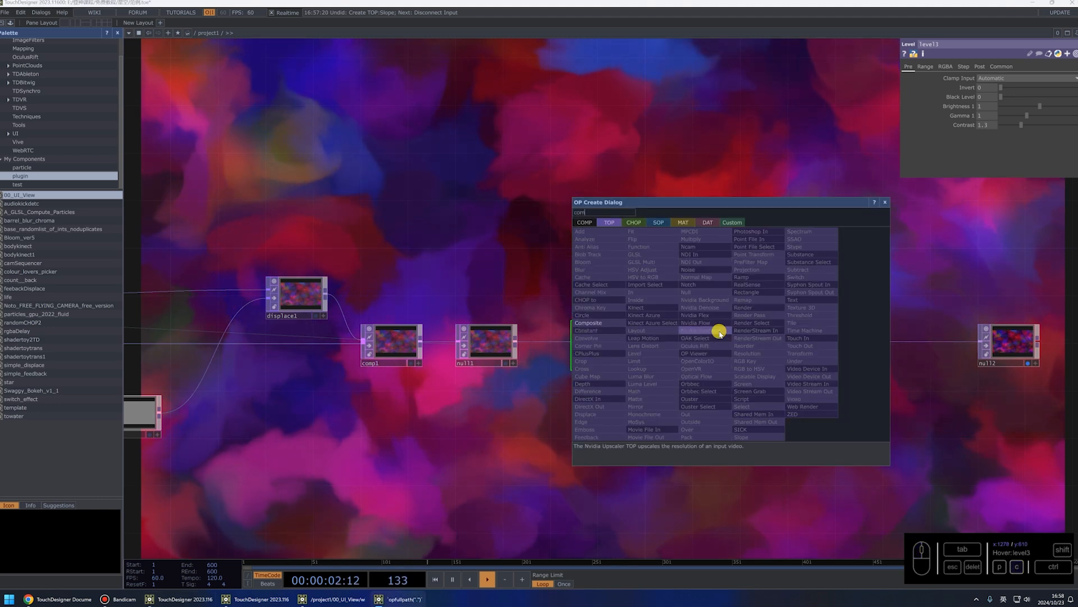
key("Return")
left_click(836, 344)
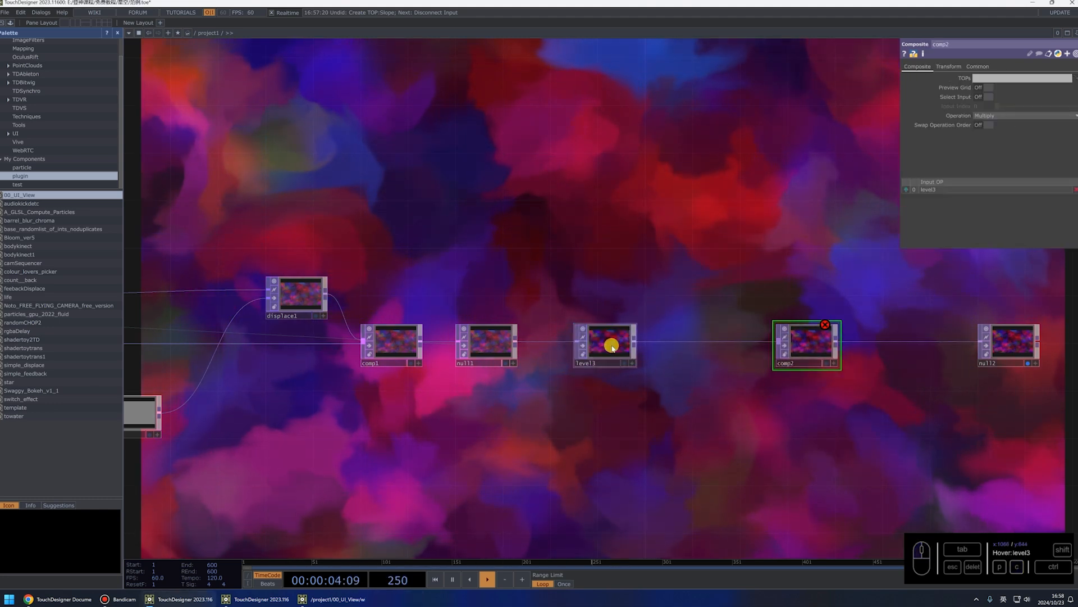
Branch a new Null TOP off null1, wire it to comp2's second input and set comp2's Operation to Add
left_click(509, 333)
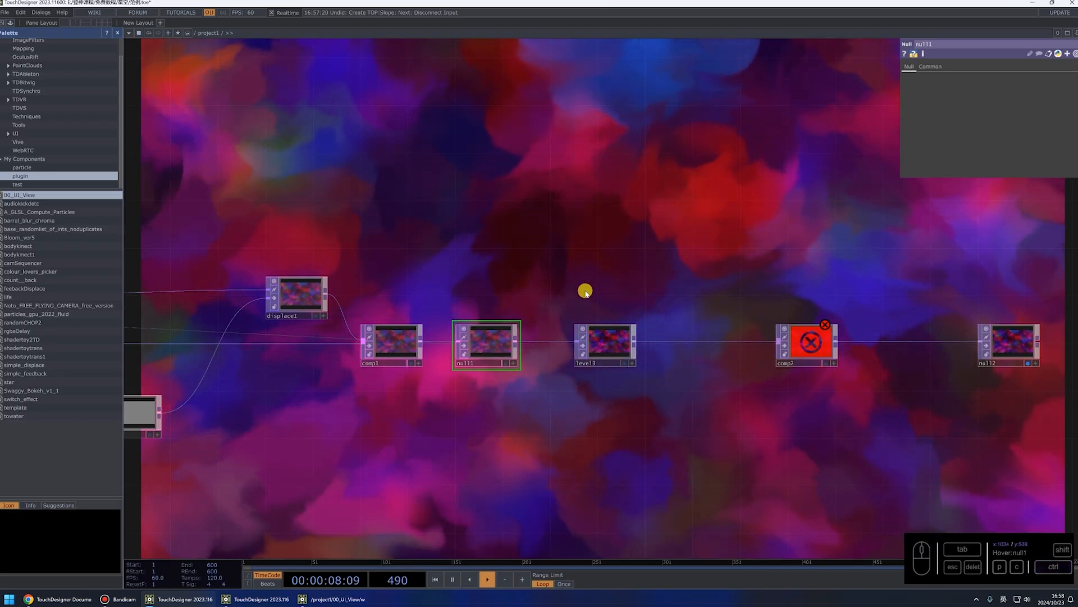
middle_click(516, 340, "ctrl")
left_click(634, 250)
left_click_drag(634, 250, 780, 340)
left_click(808, 342)
left_click(1011, 115)
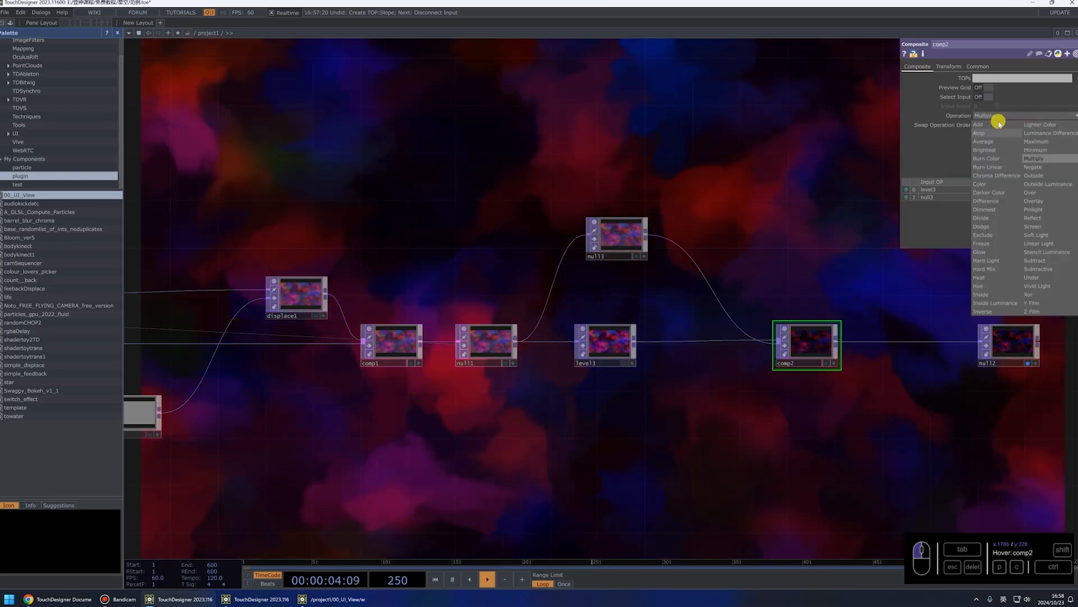
left_click(994, 130)
Set level3's post Opacity to 0.8
scroll(681, 282, "up", 2)
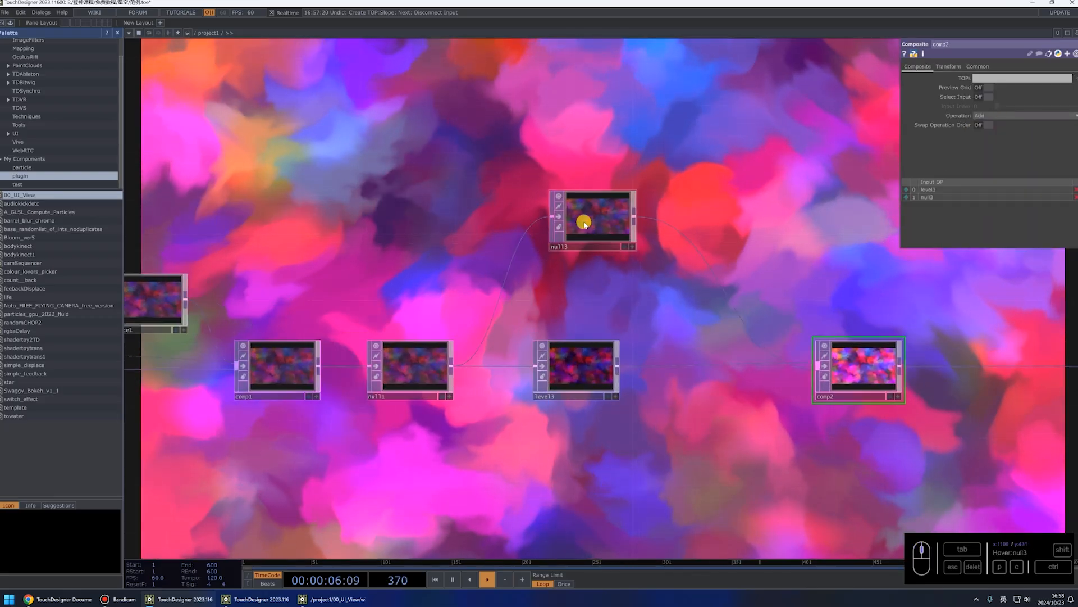
left_click(568, 372)
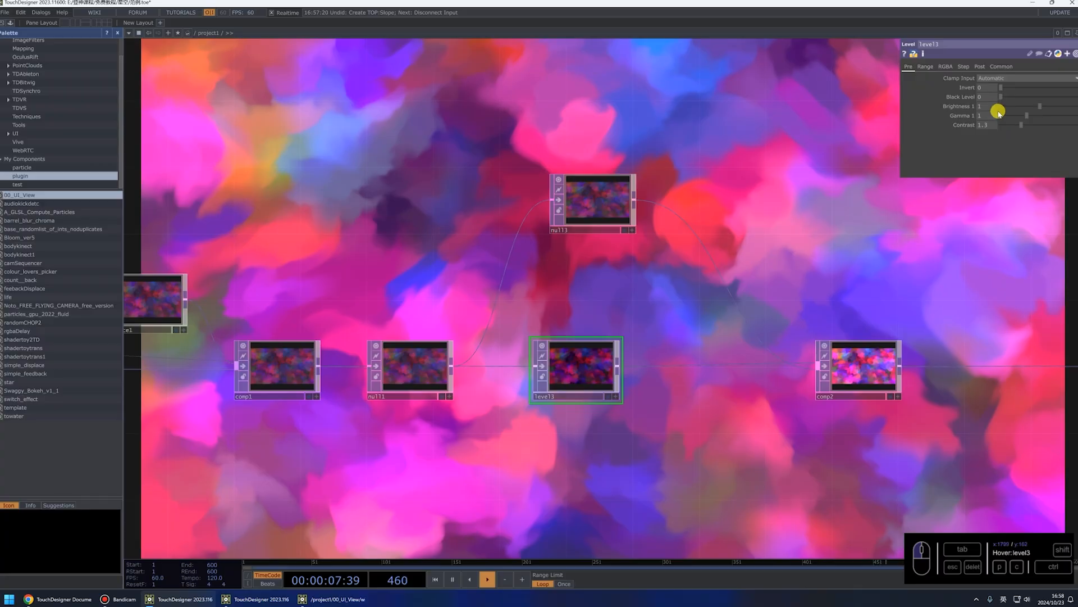
left_click(980, 67)
left_click(983, 90)
type("0.9")
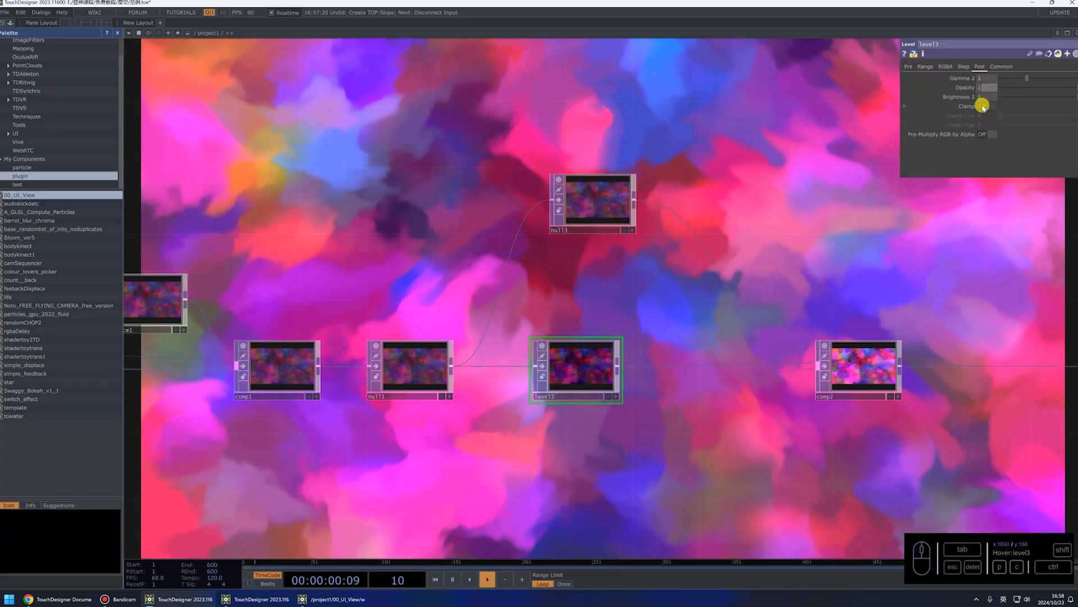
left_click(799, 169)
left_click(983, 87)
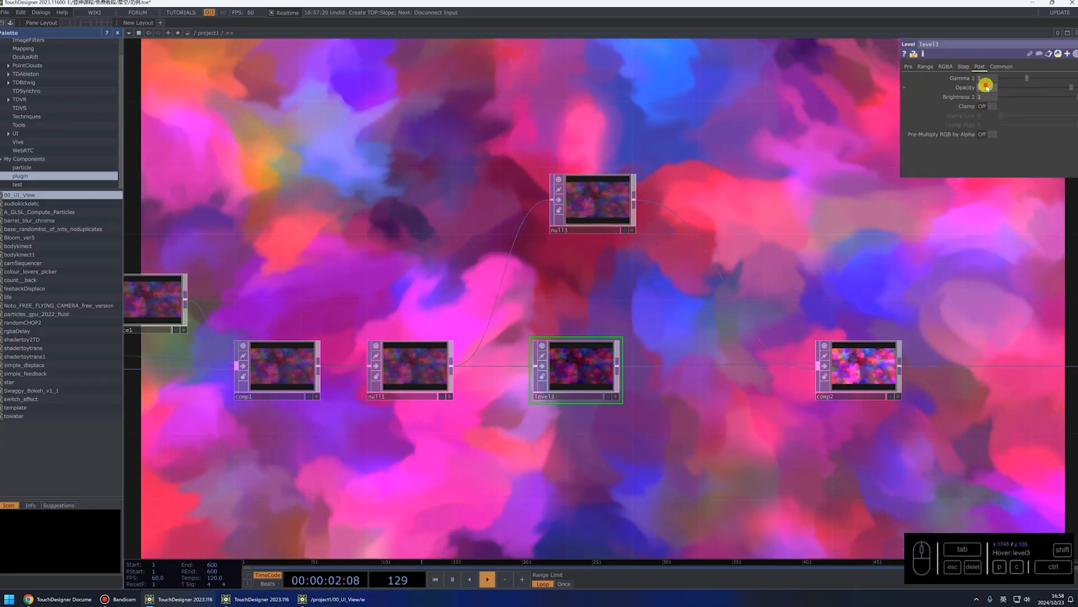
type("0.8")
left_click(801, 157)
Lower level3's Brightness 1 to 0.5
scroll(657, 294, "down", 2)
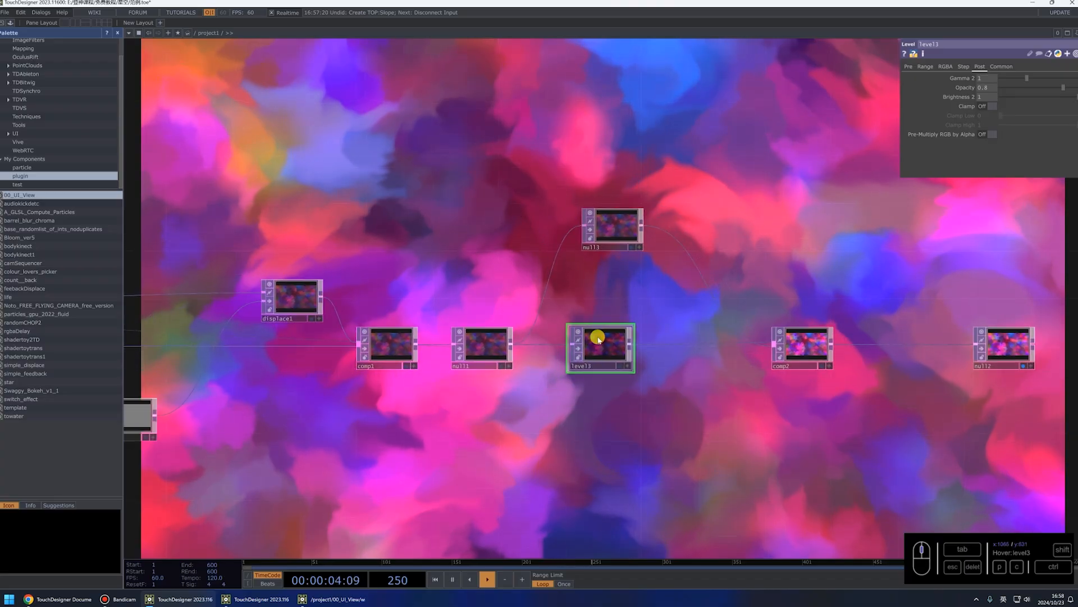
left_click(910, 66)
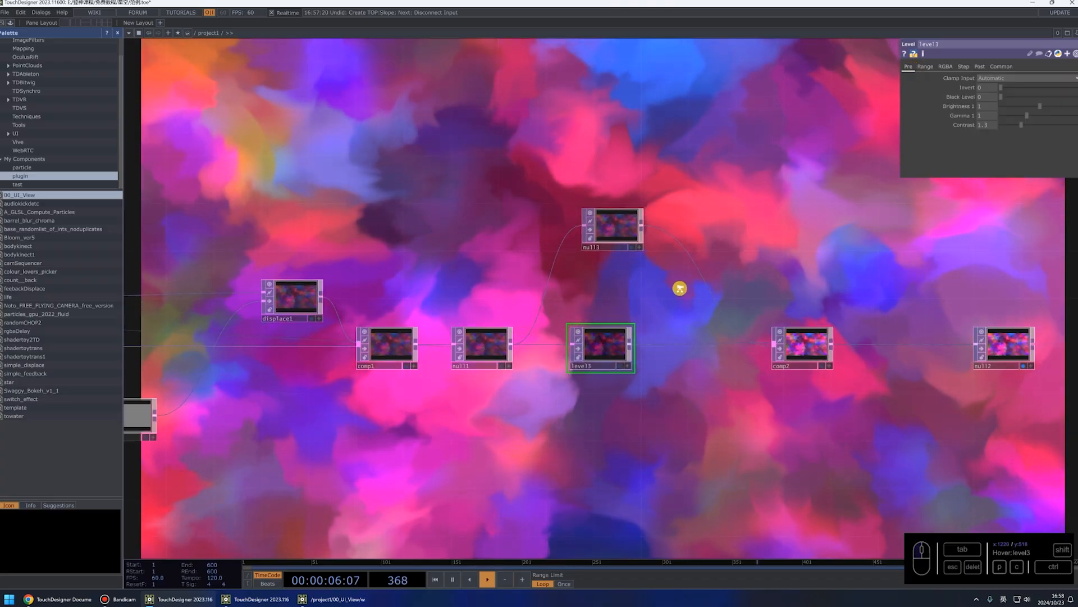
scroll(677, 289, "up", 2)
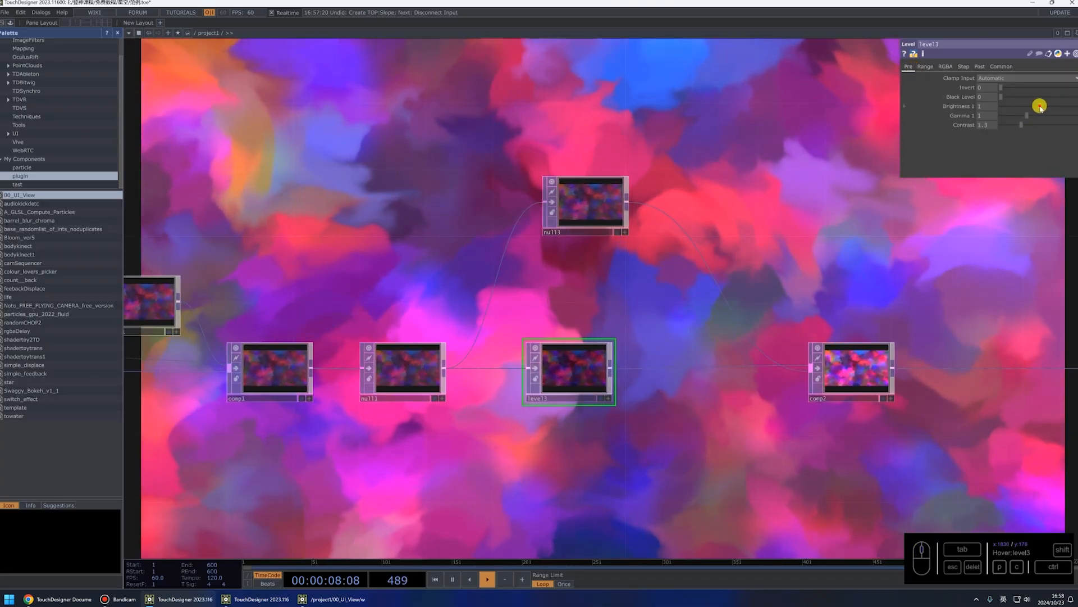
left_click_drag(1039, 108, 1021, 108)
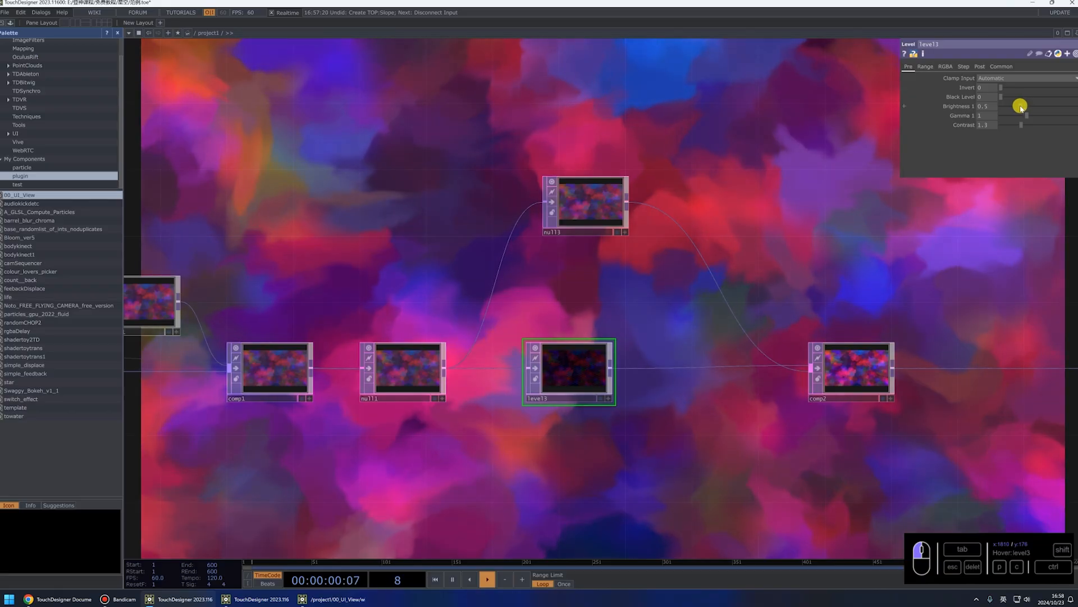
Move null2 farther from comp2 and insert an HSV Adjust TOP between them
left_click_drag(634, 419, 420, 404)
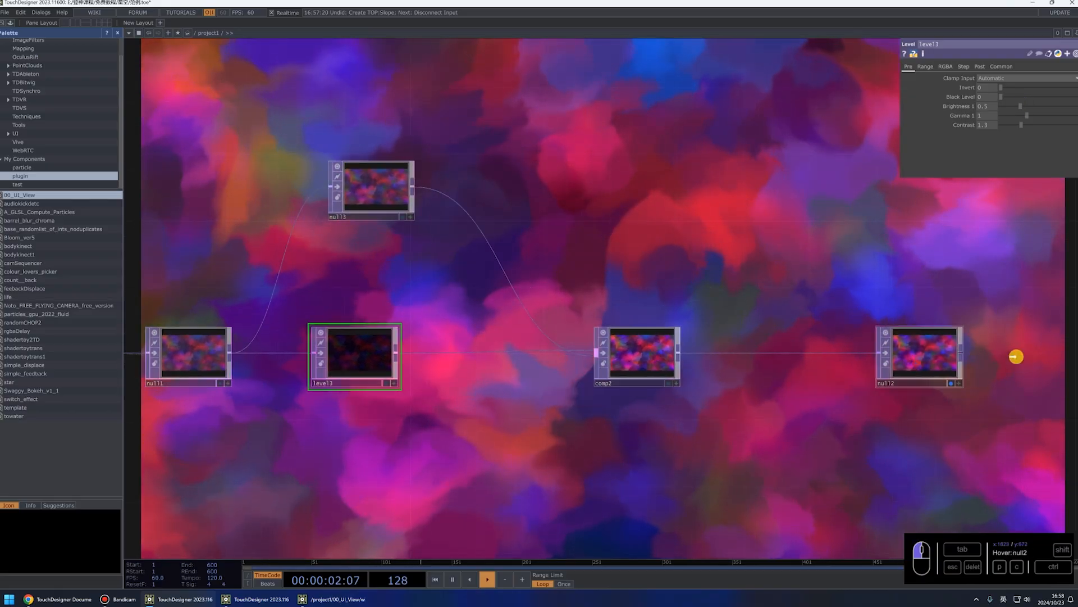
left_click_drag(916, 356, 1017, 357)
left_click_drag(725, 393, 577, 381)
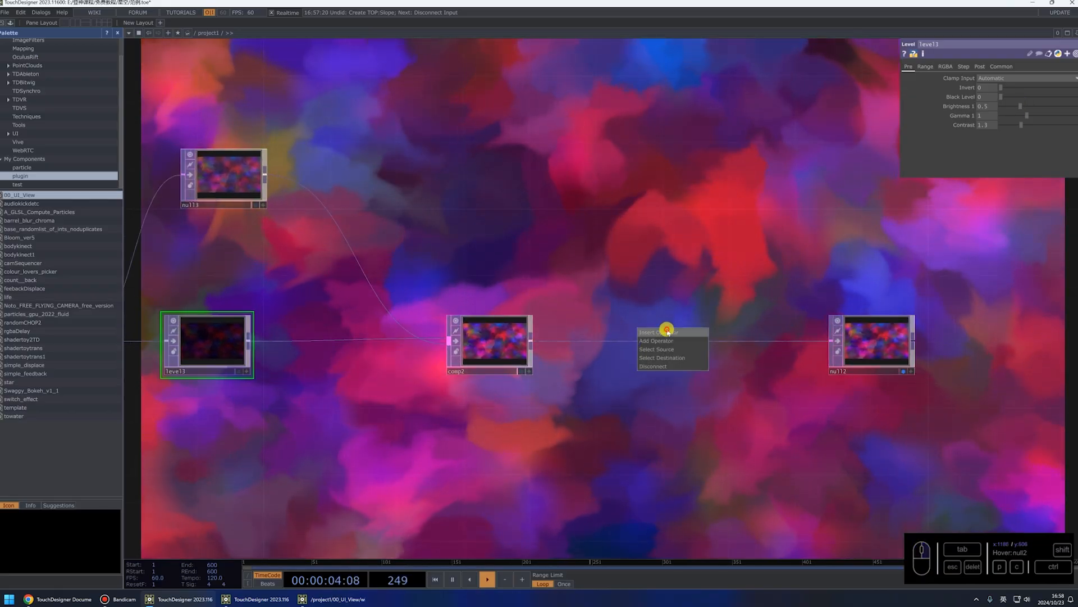
left_click(668, 332)
type("hs")
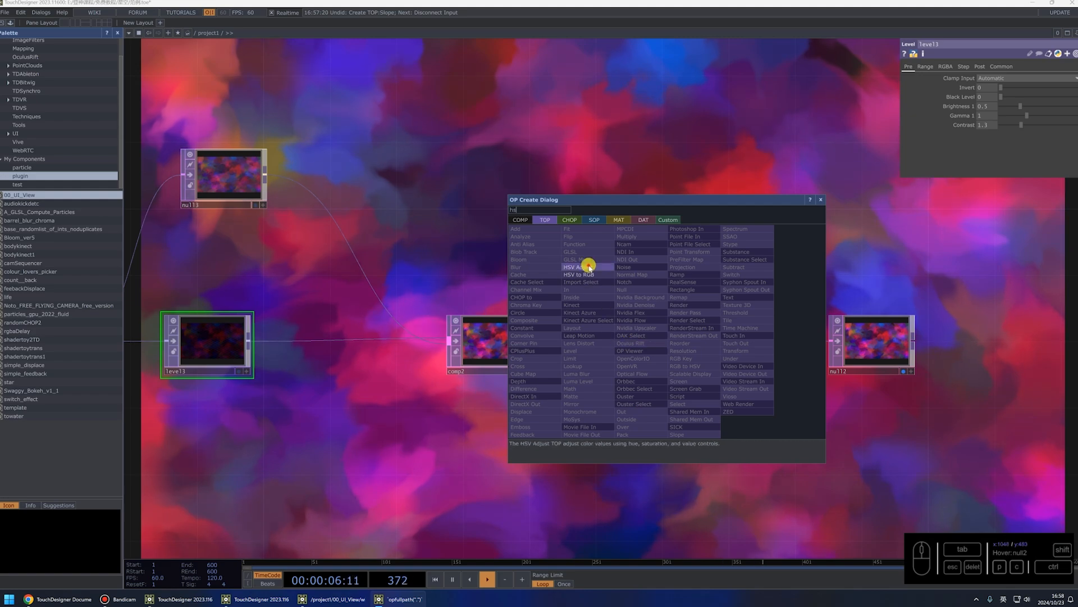
left_click(589, 266)
left_click(676, 338)
Set hsvadj1's Hue Offset to -43, Saturation Multiplier to 0.9 and Value Multiplier to 0.78
mouse_move(1035, 147)
left_mouse_down()
mouse_move(996, 150)
mouse_move(1028, 145)
left_mouse_up()
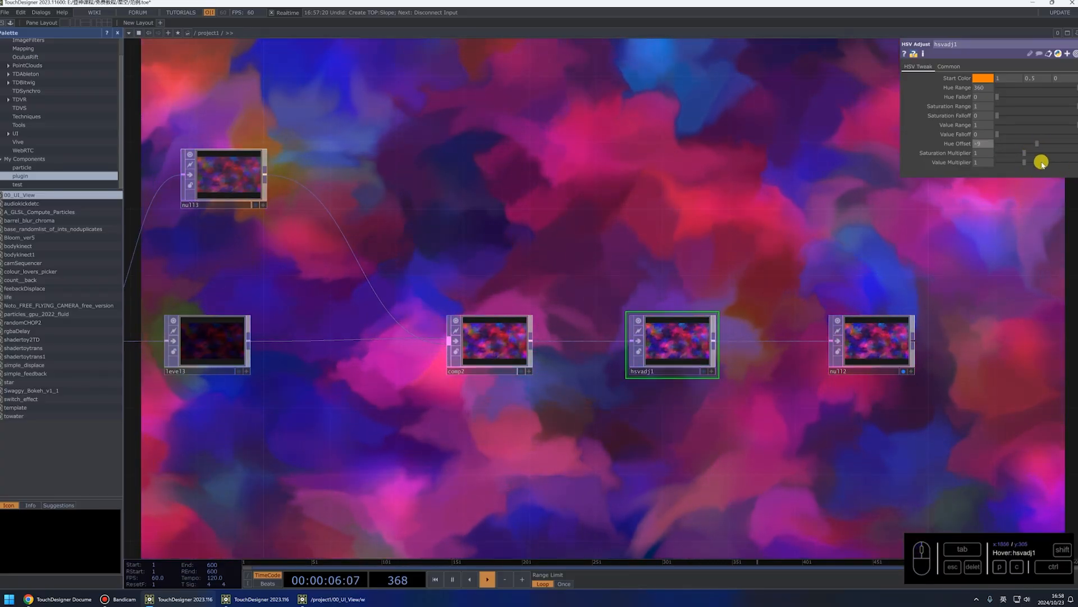
mouse_move(1017, 153)
left_mouse_down()
mouse_move(1029, 164)
mouse_move(1019, 160)
mouse_move(1035, 145)
left_mouse_up()
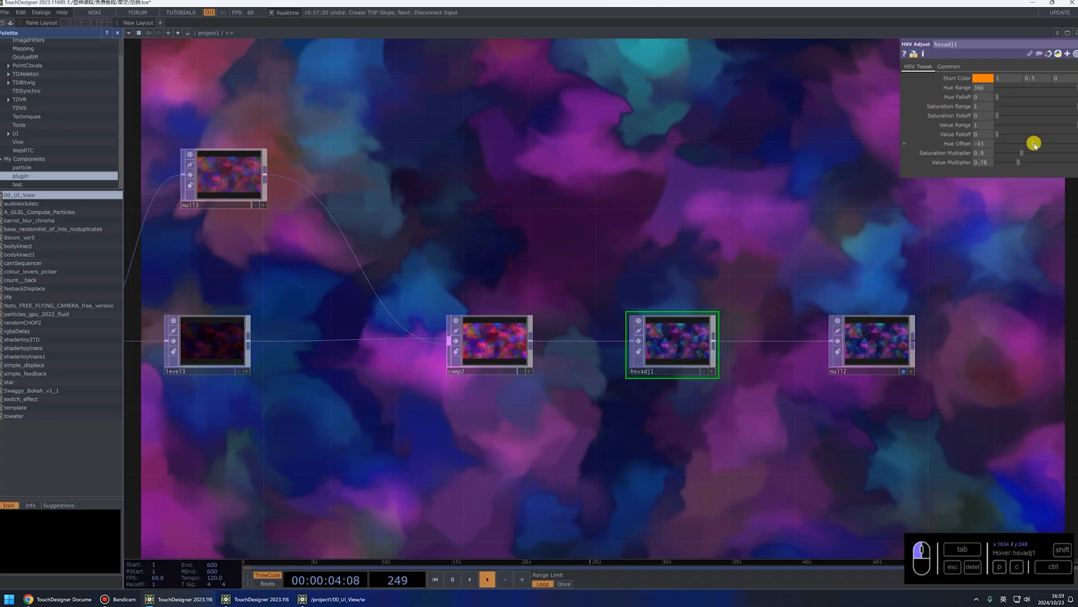
Insert a Multiply TOP into the connection between noise1 and level1
scroll(814, 354, "down", 5)
scroll(944, 339, "down", 8)
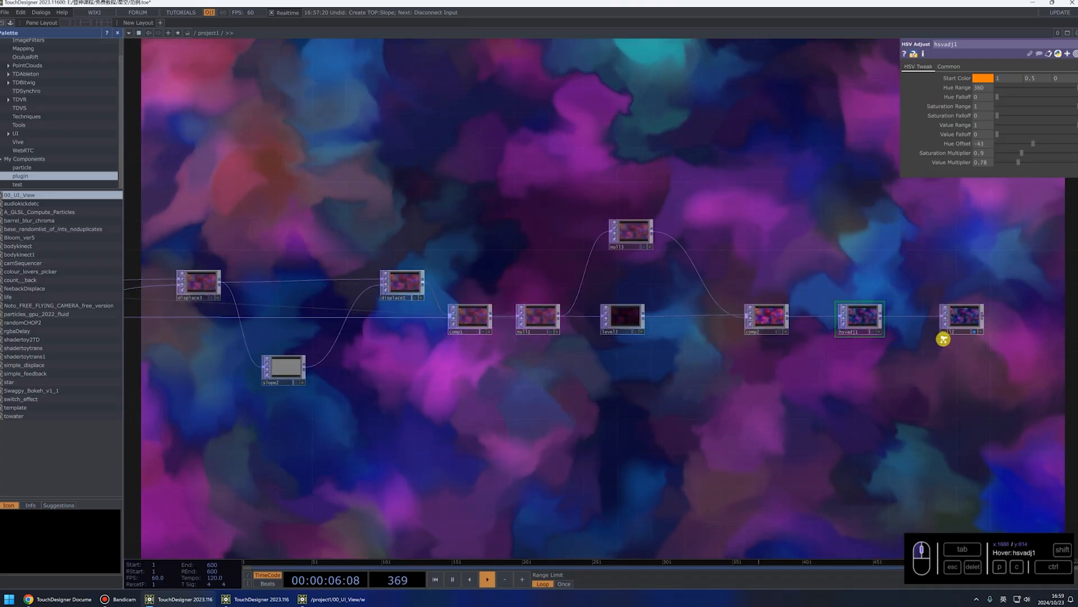
scroll(619, 374, "up", 8)
left_click_drag(620, 374, 494, 372)
scroll(555, 381, "up", 3)
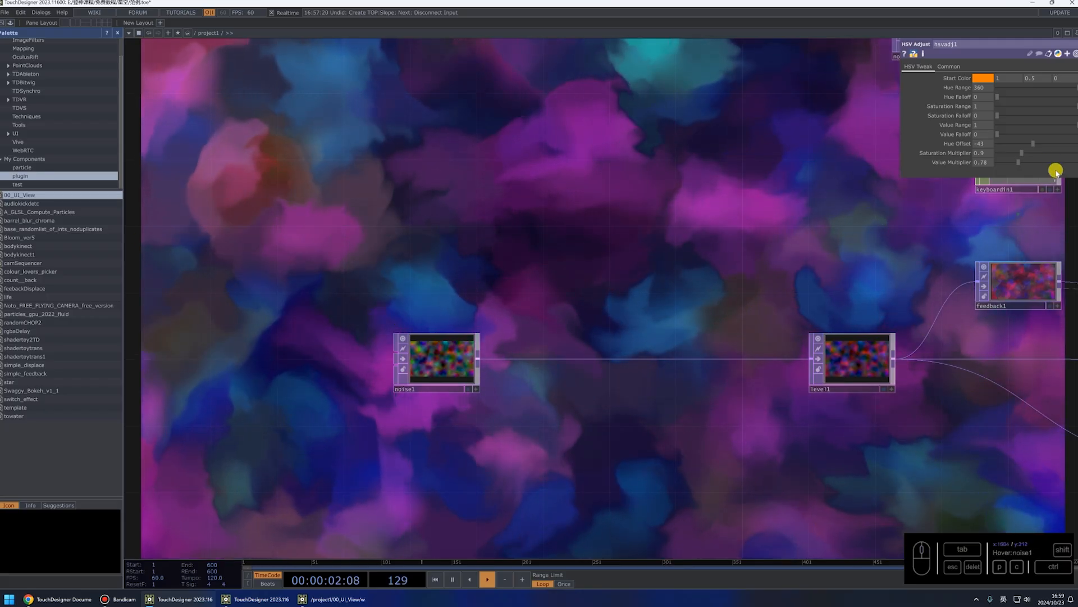
right_click(569, 358)
left_click(582, 349)
type("mu")
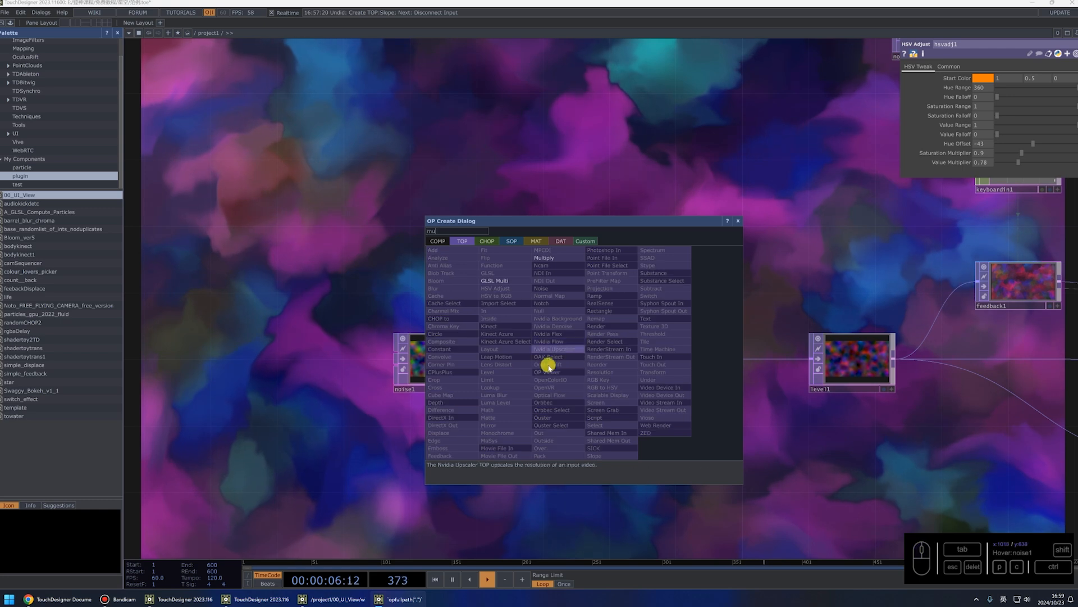
left_click(541, 259)
left_click(647, 359)
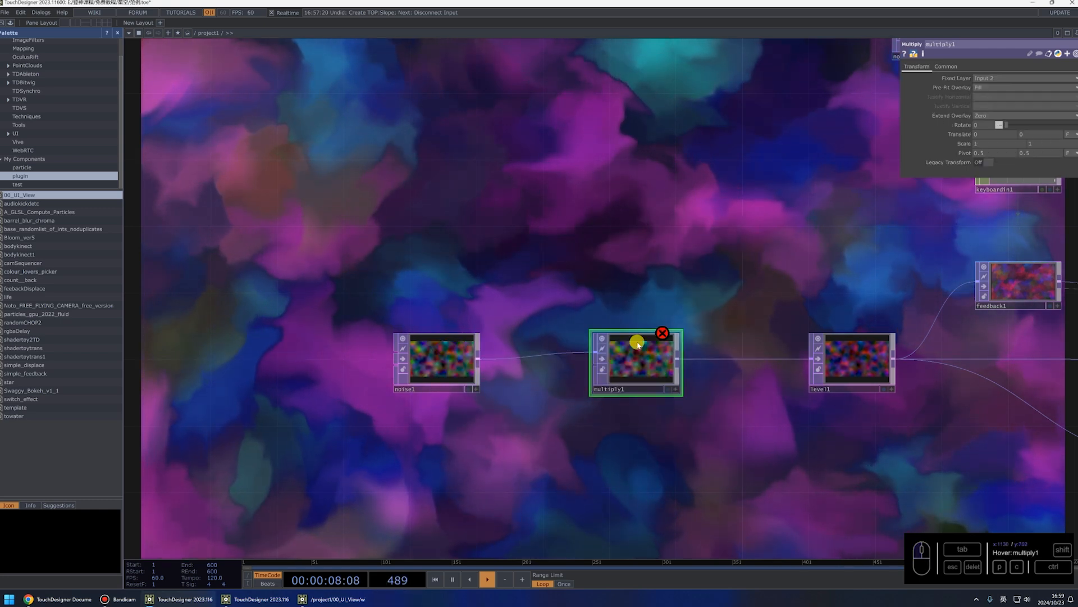
Set multiply1's Fixed Layer to Input 1 and move the node closer to level1
left_click(988, 79)
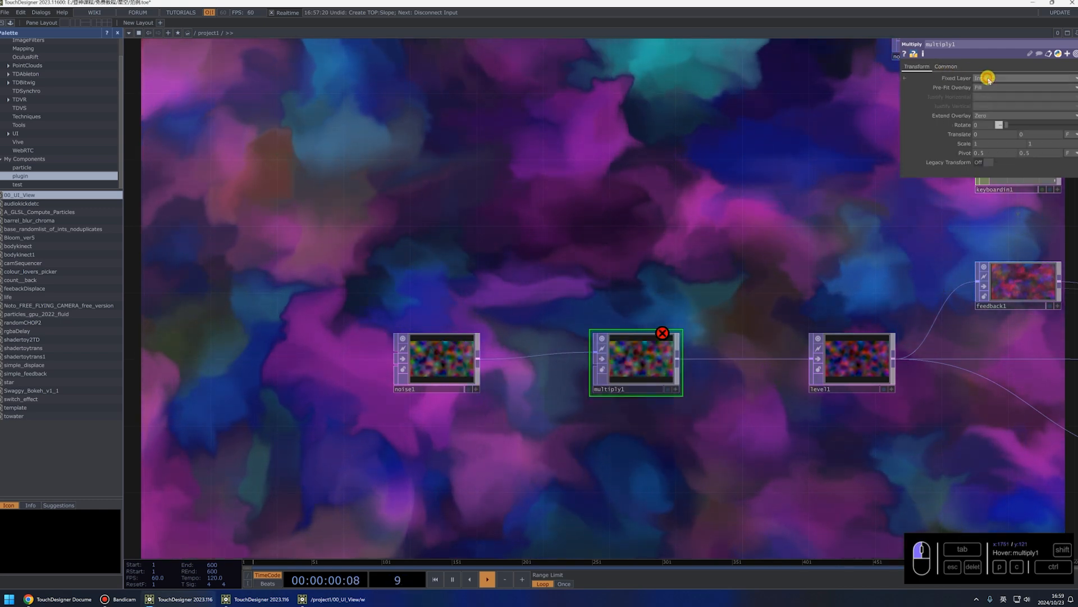
left_click(990, 80)
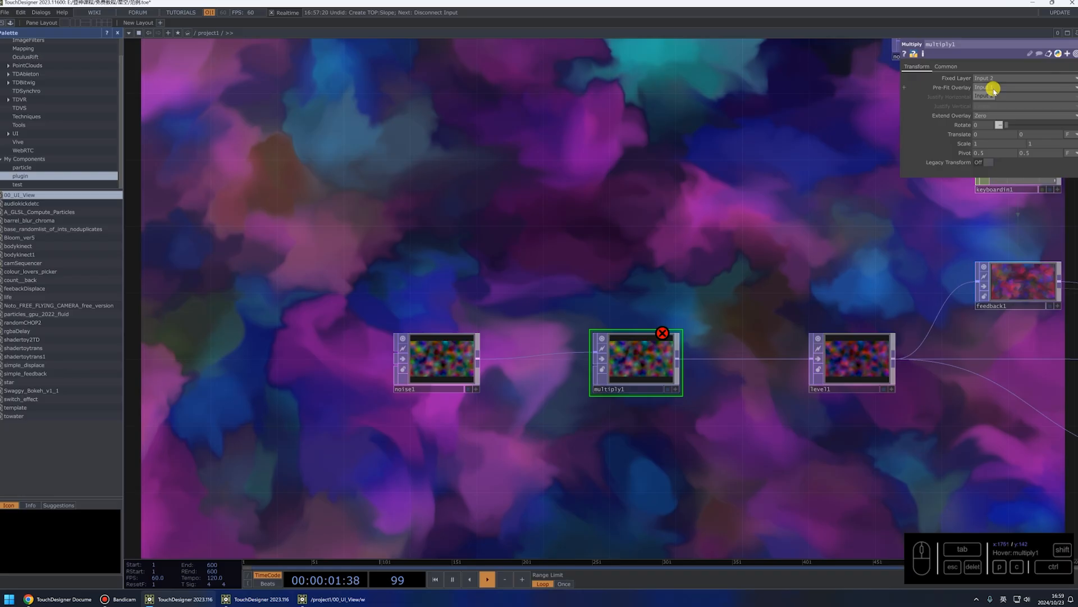
left_click(907, 151)
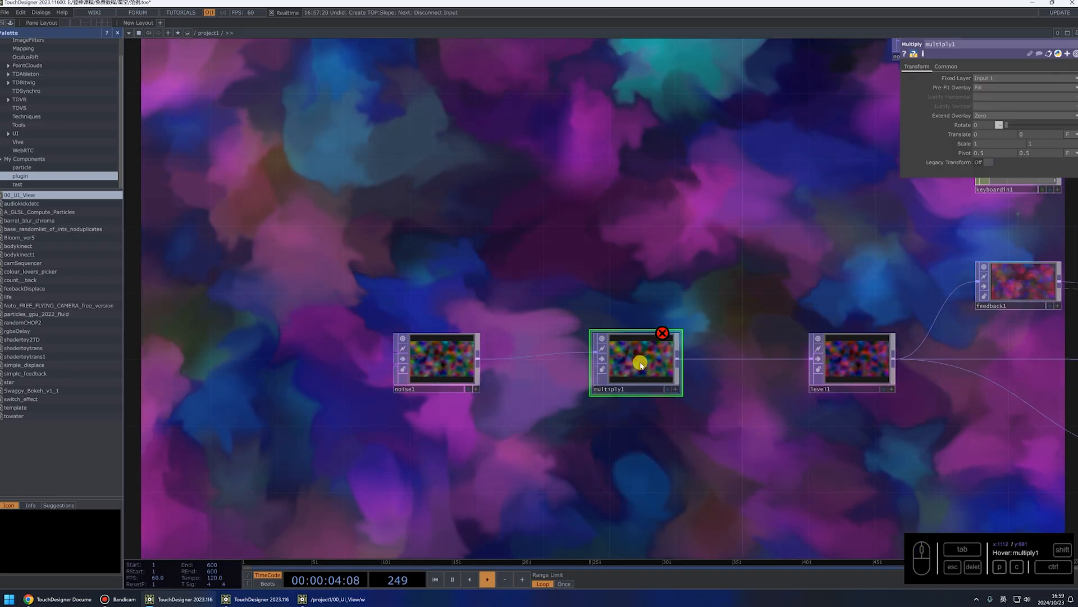
left_click_drag(640, 363, 690, 362)
Create a Ramp TOP beneath noise1
left_click_drag(497, 373, 455, 399)
key("Tab")
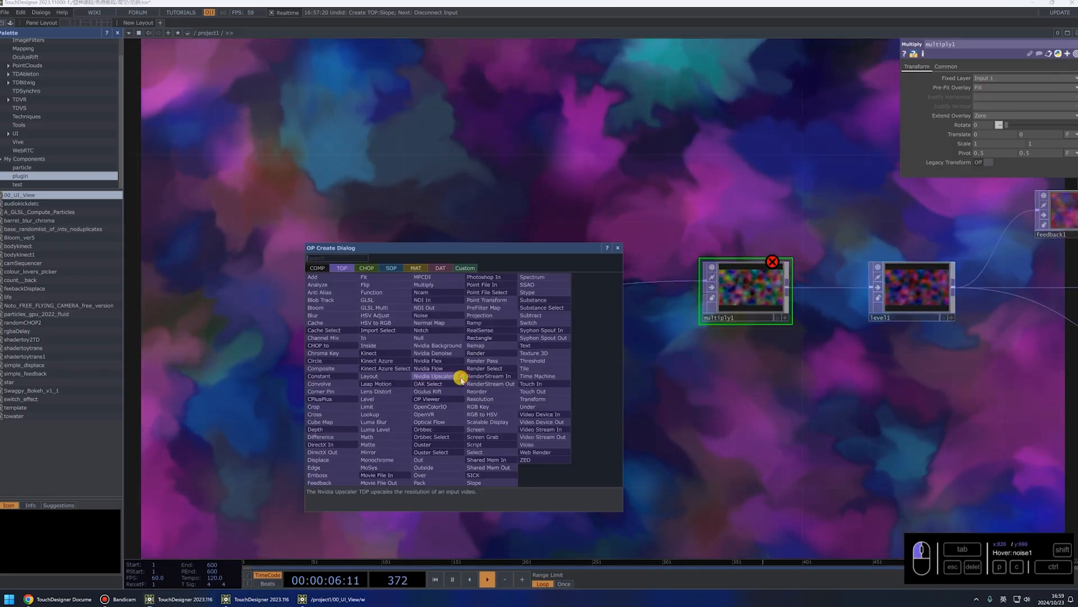
type("ramp")
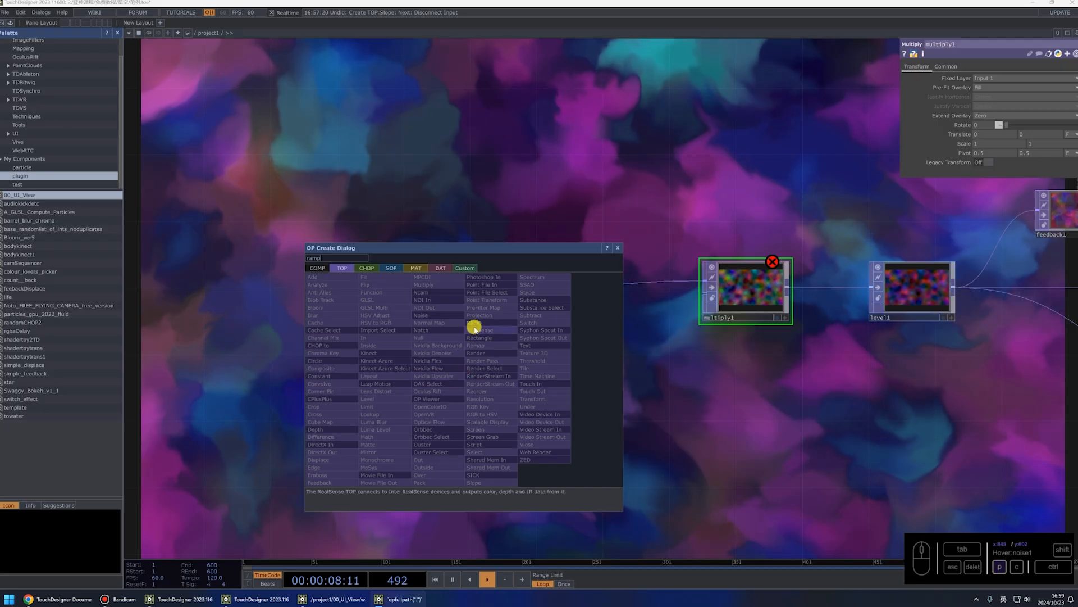
left_click(474, 323)
left_click(500, 387)
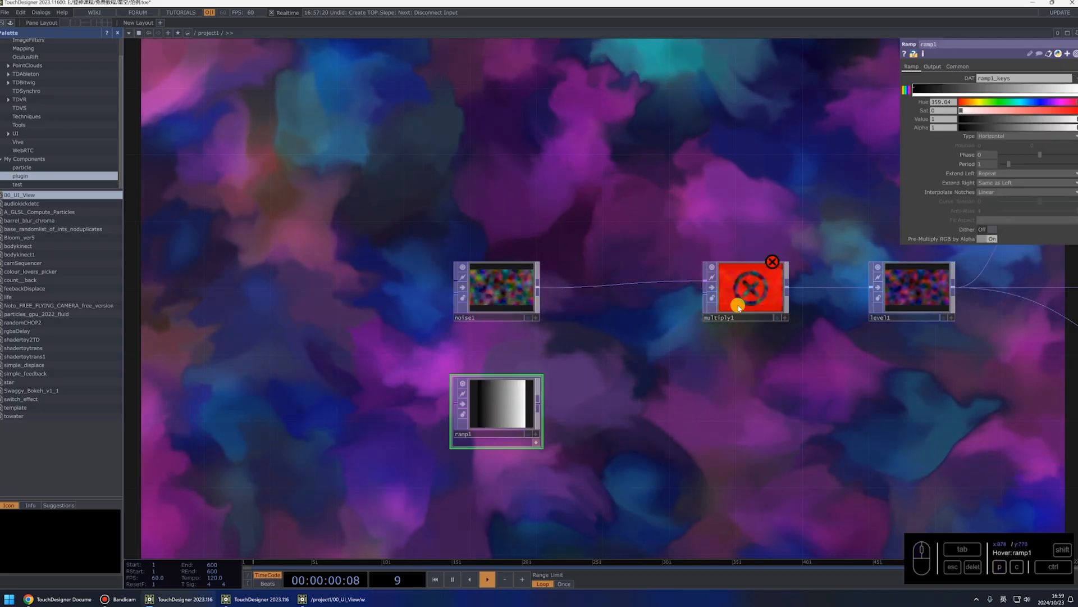
Make ramp1 a Vertical white-to-black gradient with a middle key of Value 0.137 and wire it to multiply1's second input
left_click(1020, 138)
left_click(993, 145)
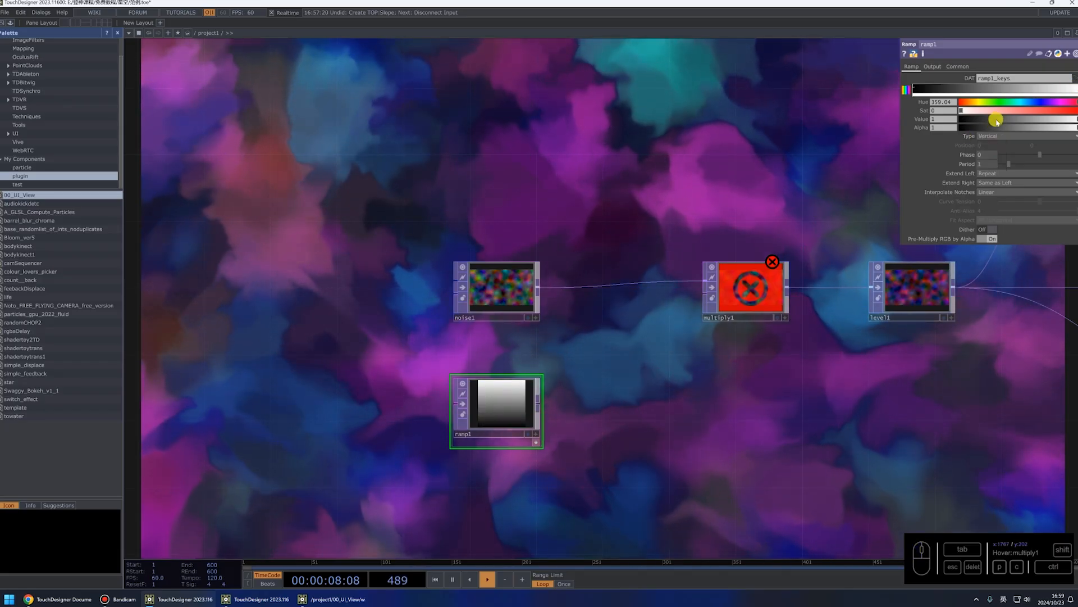
left_click_drag(997, 120, 1077, 118)
left_click_drag(1001, 86, 972, 127)
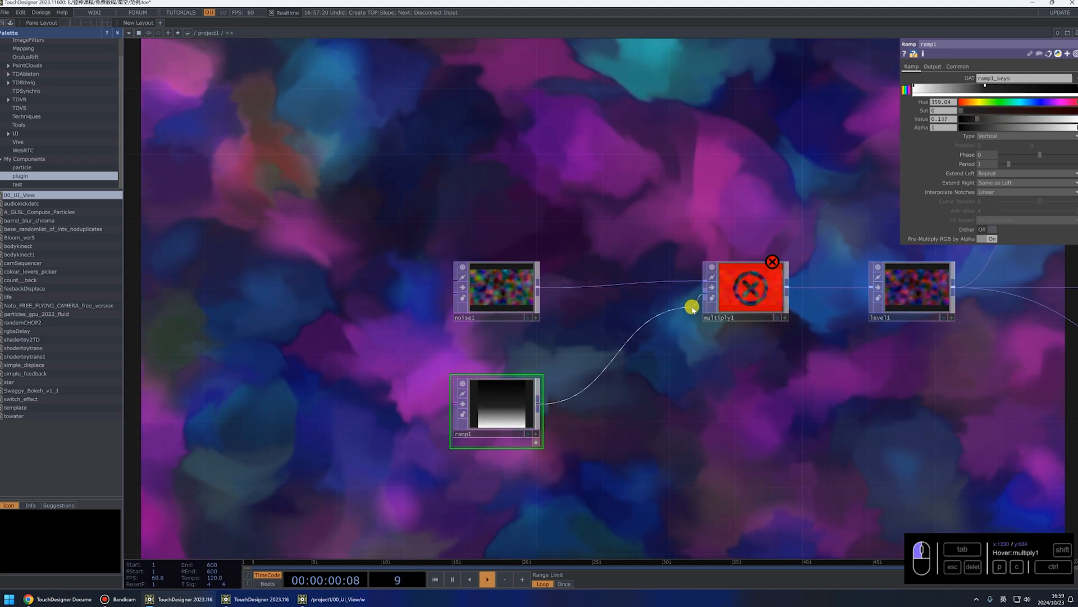
left_click(692, 308)
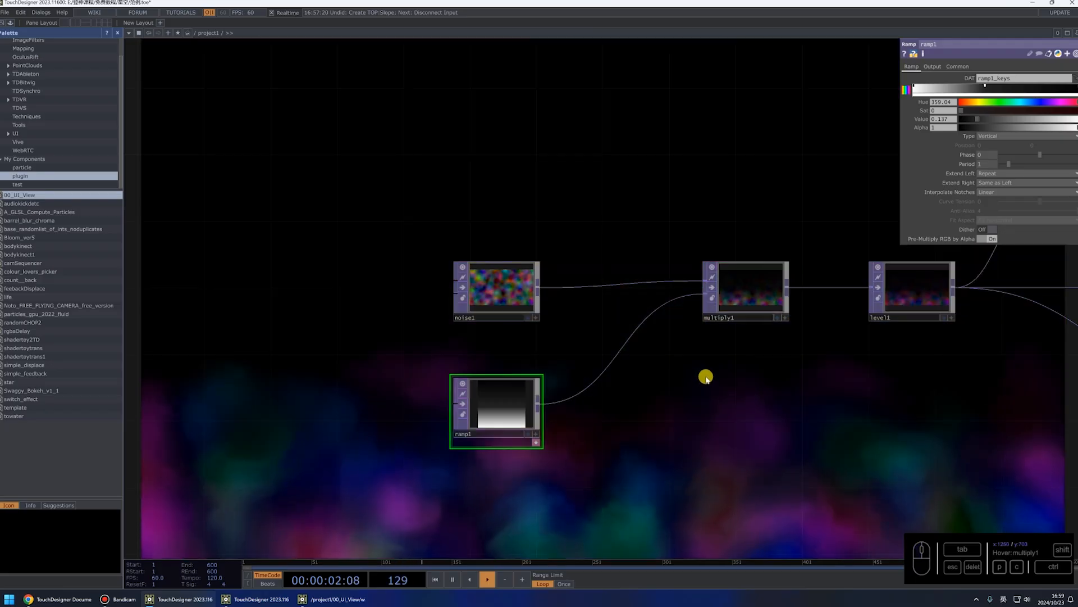
Raise the Value of ramp1's middle key to 0.662
left_click_drag(981, 119, 1045, 122)
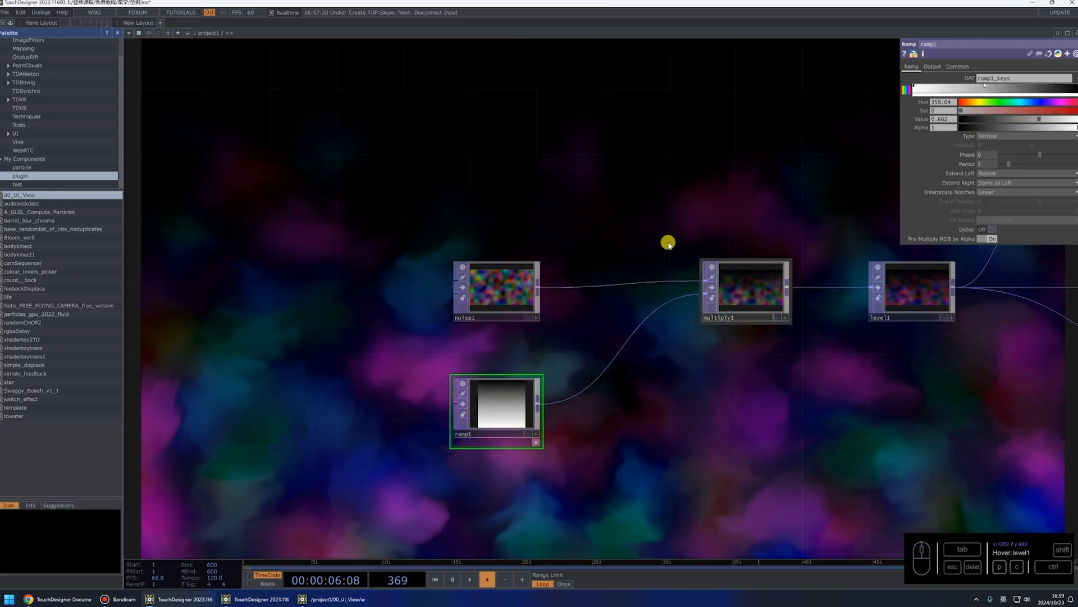
Set hsvadj1's Hue Offset to 345, Saturation Multiplier to 1.23 and Value Multiplier to 1.21
scroll(428, 375, "down", 1)
scroll(438, 371, "down", 5)
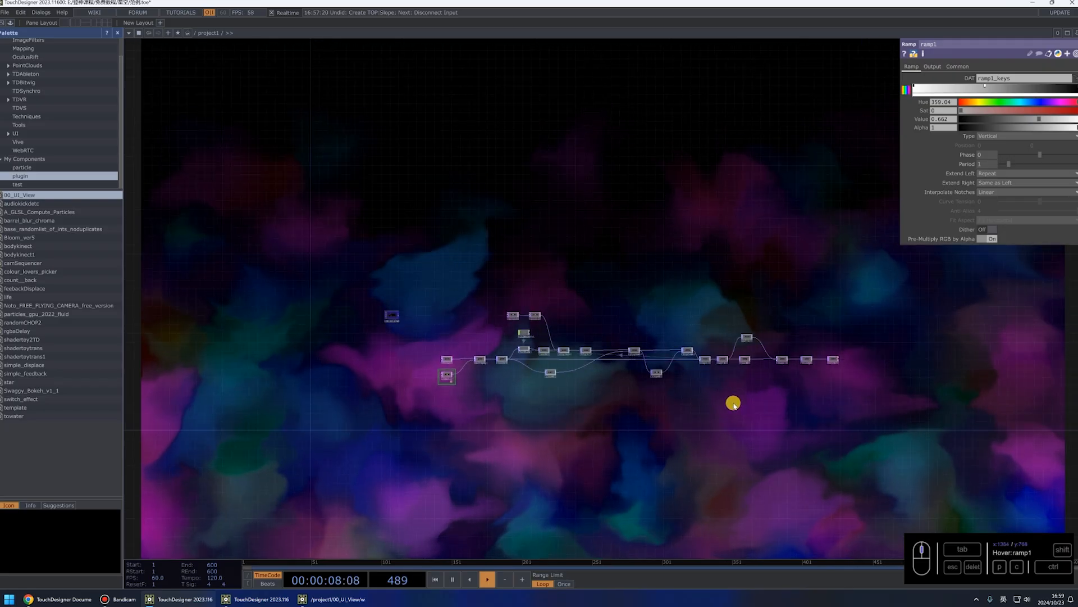
scroll(809, 356, "up", 3)
left_click_drag(837, 393, 599, 403)
scroll(825, 301, "up", 2)
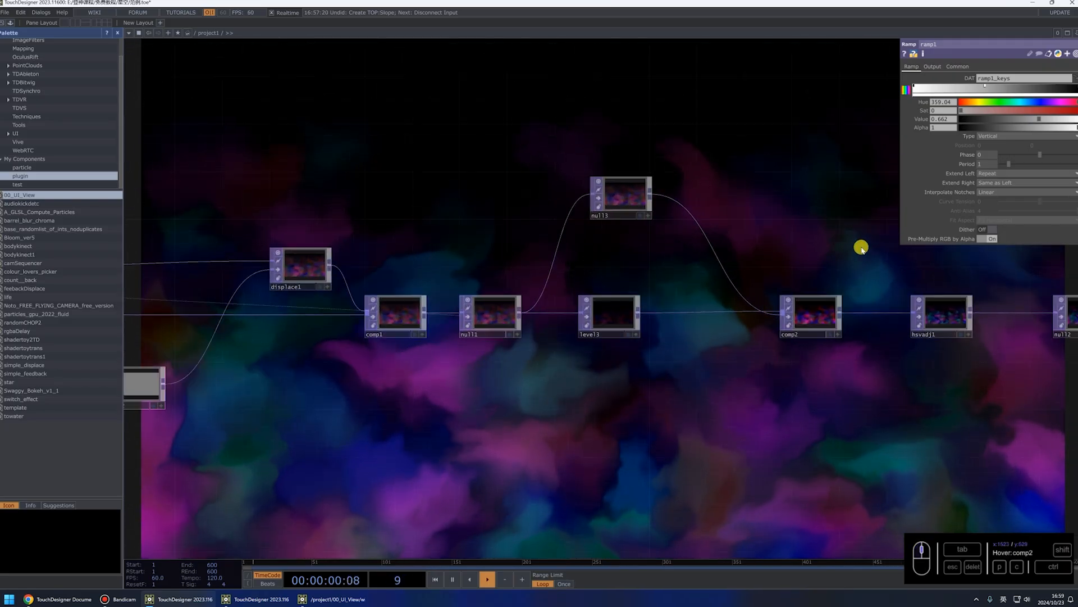
left_click_drag(998, 328, 837, 341)
left_click(803, 320)
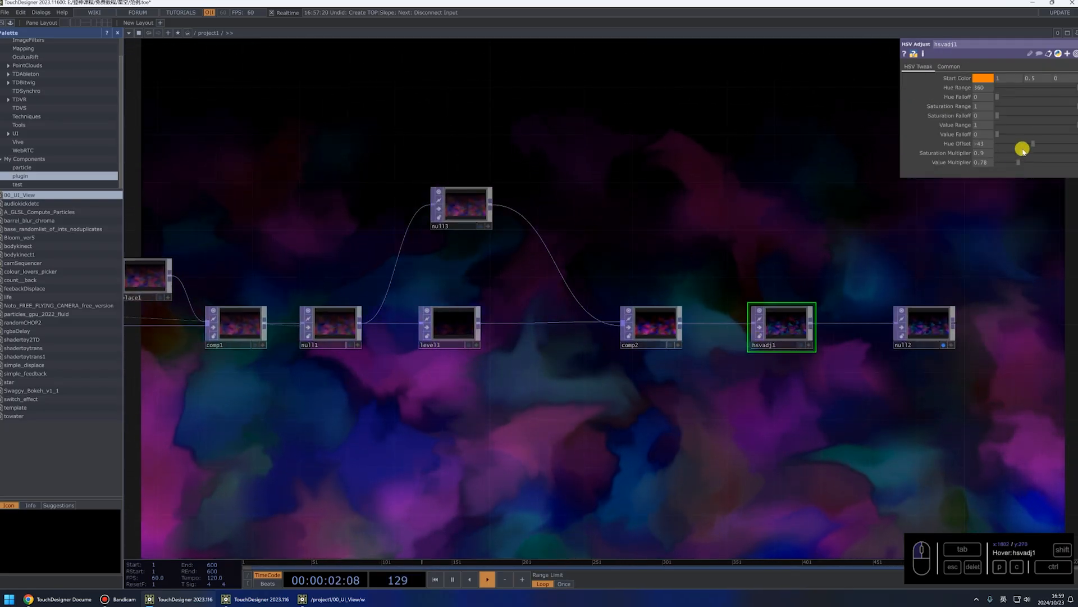
left_click_drag(1026, 157, 1077, 144)
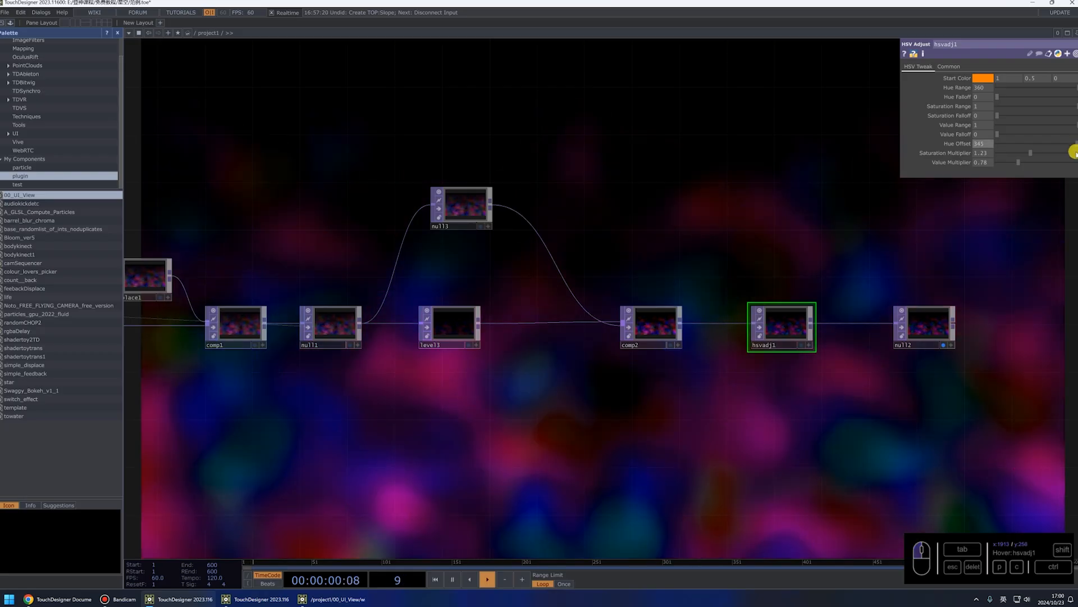
left_click_drag(1023, 163, 1022, 164)
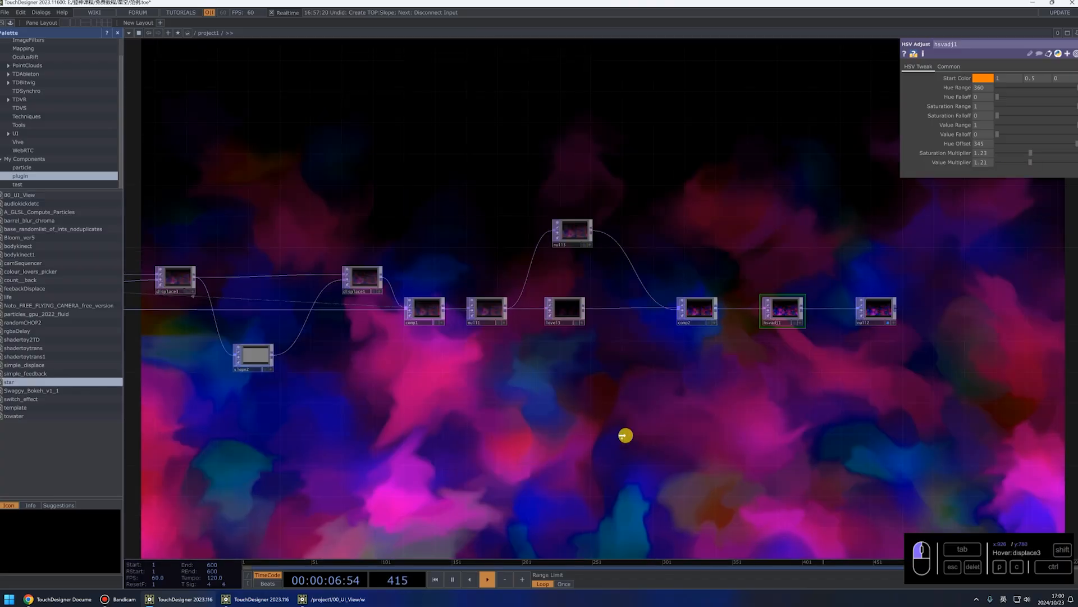
Add the star component from My Components to the network, beneath the chain between level3 and comp2
left_click_drag(627, 437, 699, 380)
scroll(599, 391, "up", 3)
left_click_drag(815, 389, 699, 404)
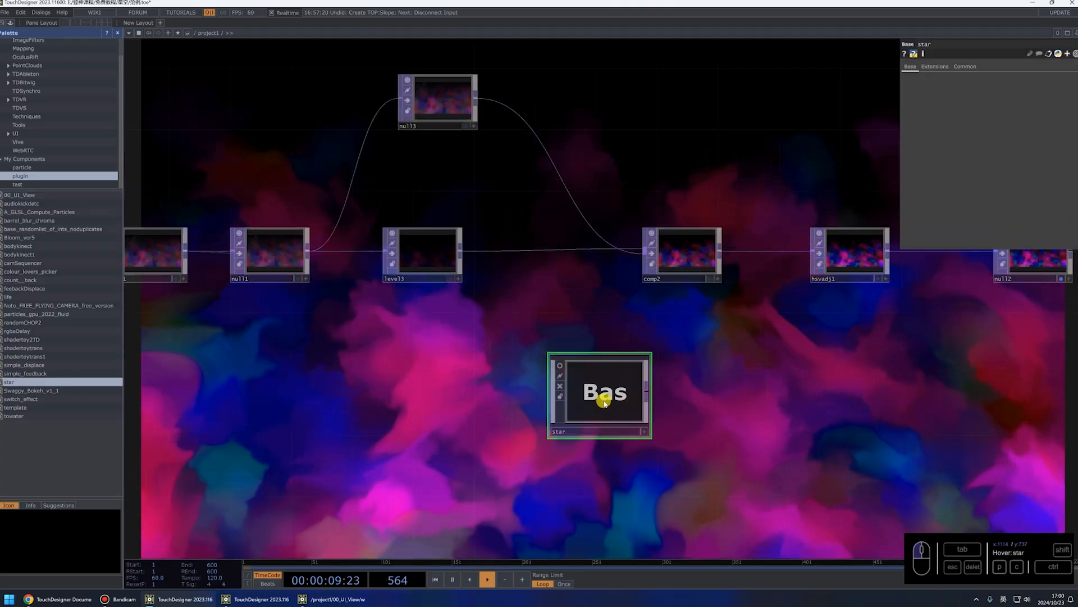
Examine the particlesGpu material and particle settings and the Bloom_ver5 chain inside the star component, then return to project1
double_click(603, 400)
scroll(260, 311, "up", 5)
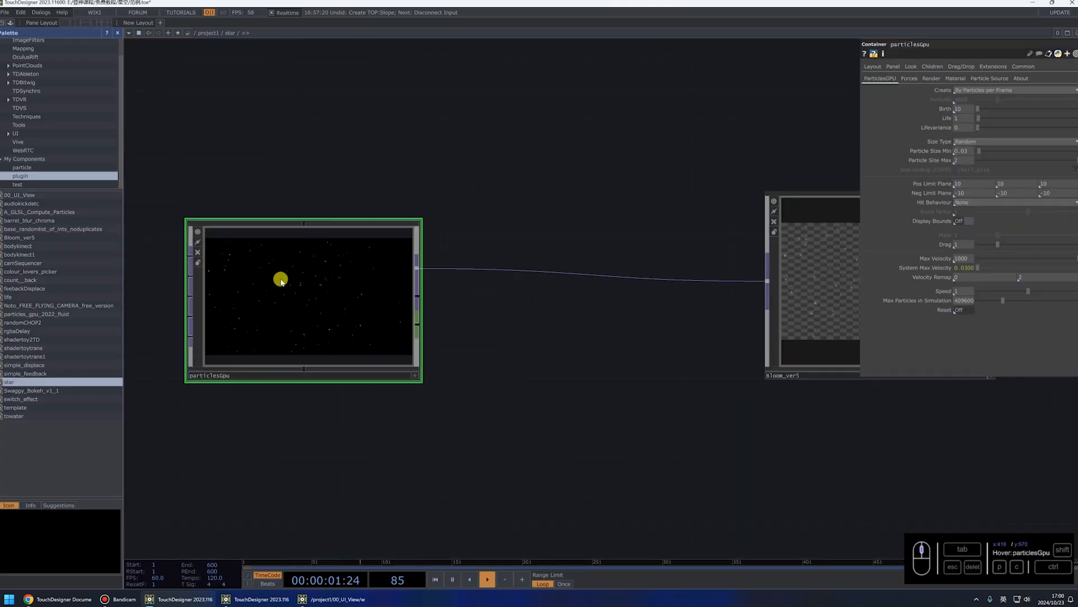
left_click(957, 78)
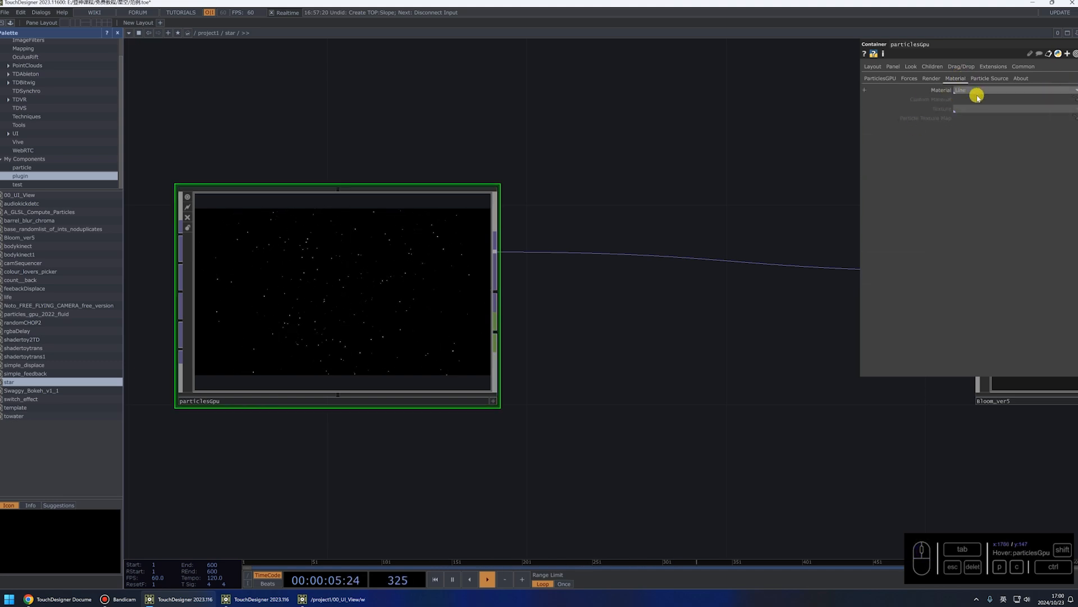
left_click(882, 81)
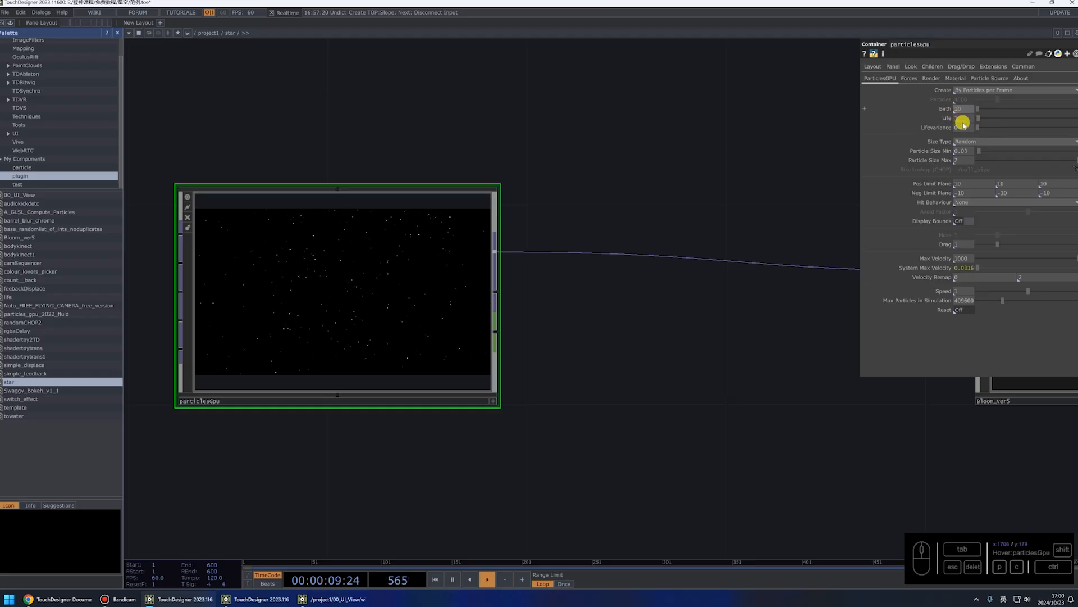
scroll(407, 314, "down", 5)
scroll(395, 364, "down", 3)
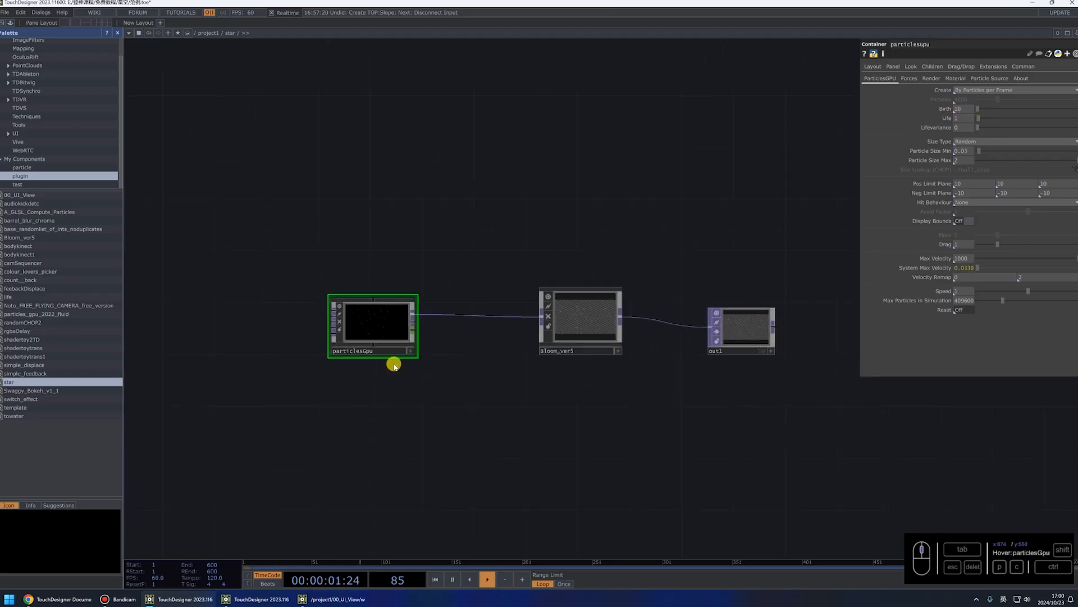
scroll(329, 308, "up", 5)
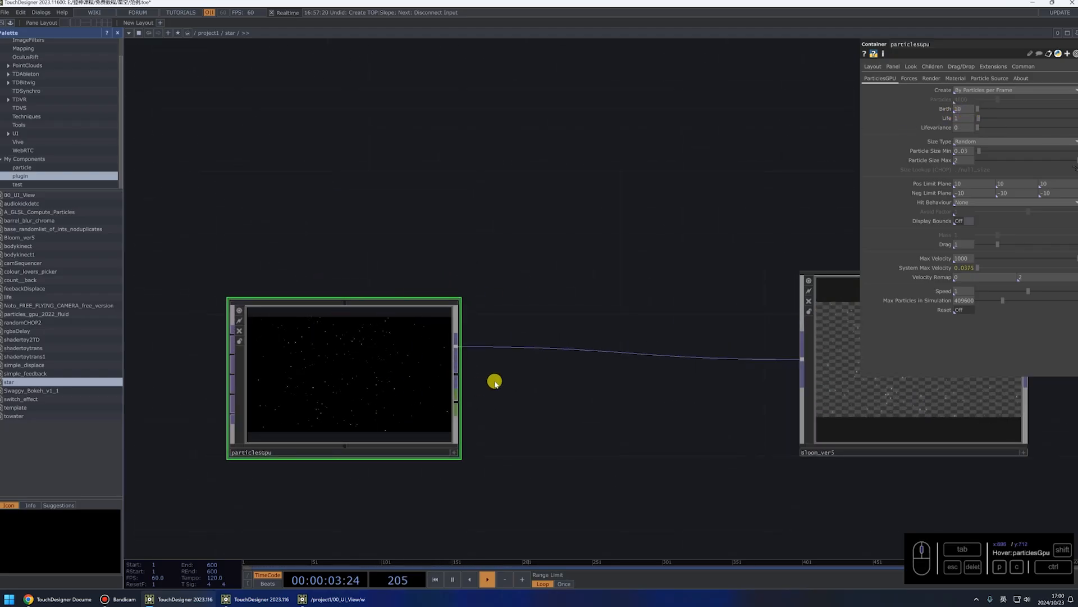
scroll(414, 332, "down", 10)
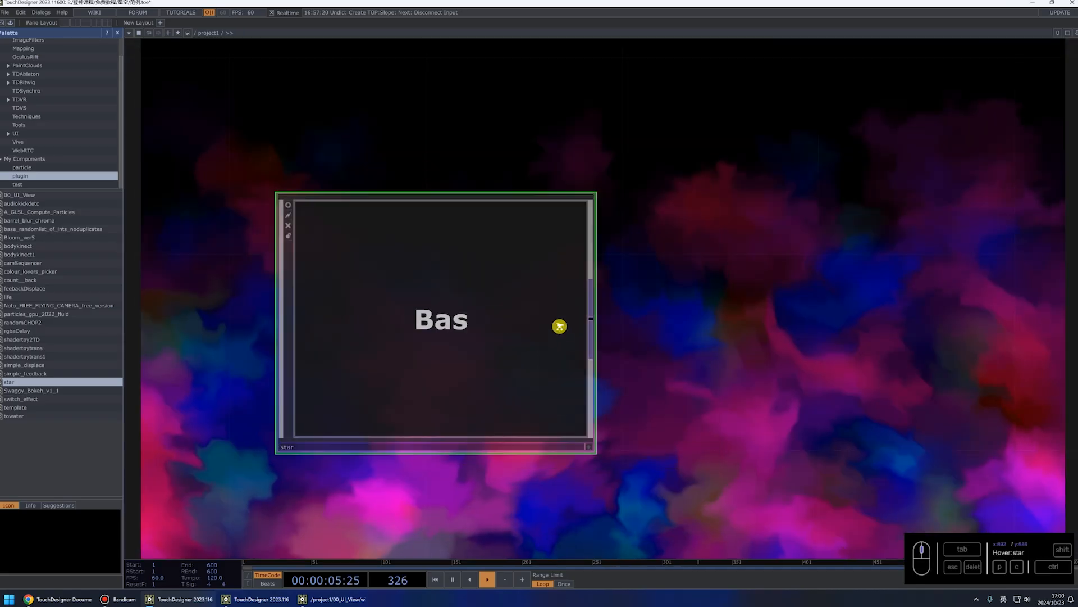
Position the star component just beneath level3 and wire its output into comp2
left_click_drag(564, 388, 594, 224)
left_click_drag(527, 376, 451, 322)
scroll(623, 373, "down", 1)
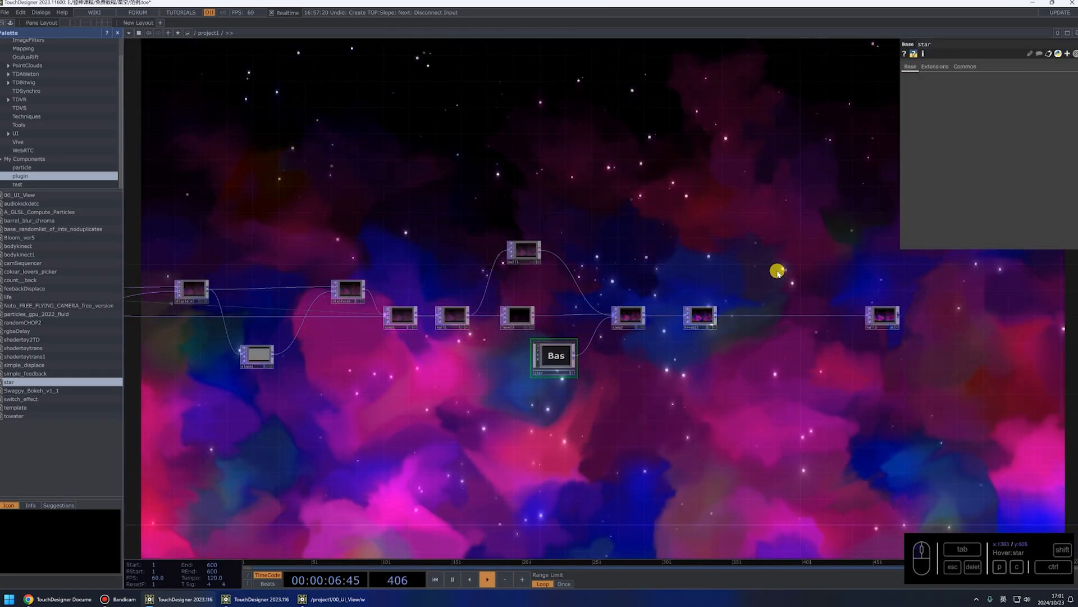
Hide the parameter window and review the network from noise1 and ramp1 onward
key("p")
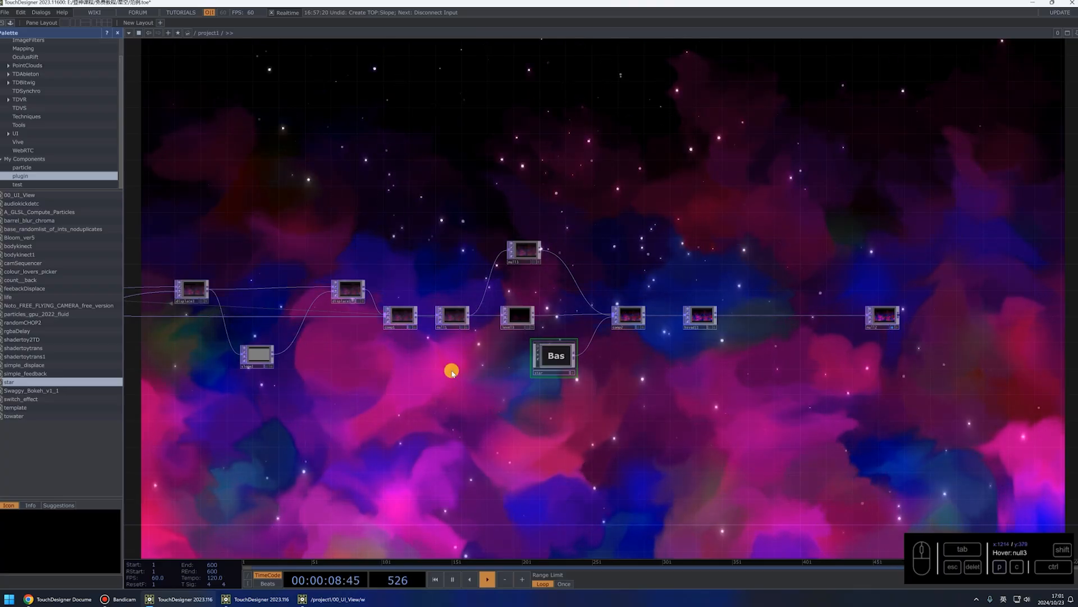
left_click_drag(343, 425, 679, 416)
scroll(458, 381, "down", 4)
scroll(481, 356, "up", 2)
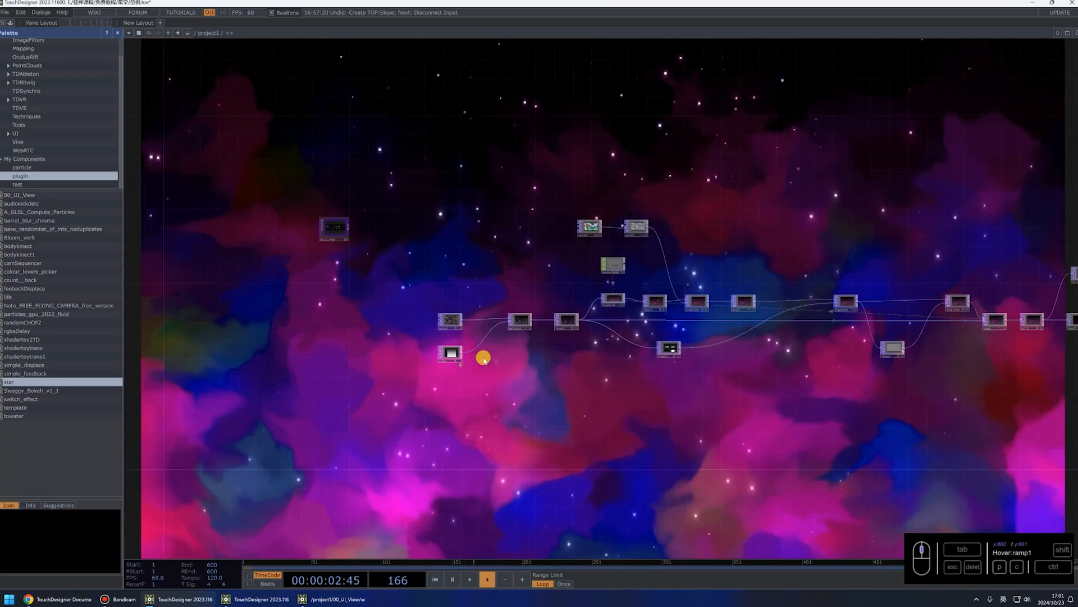